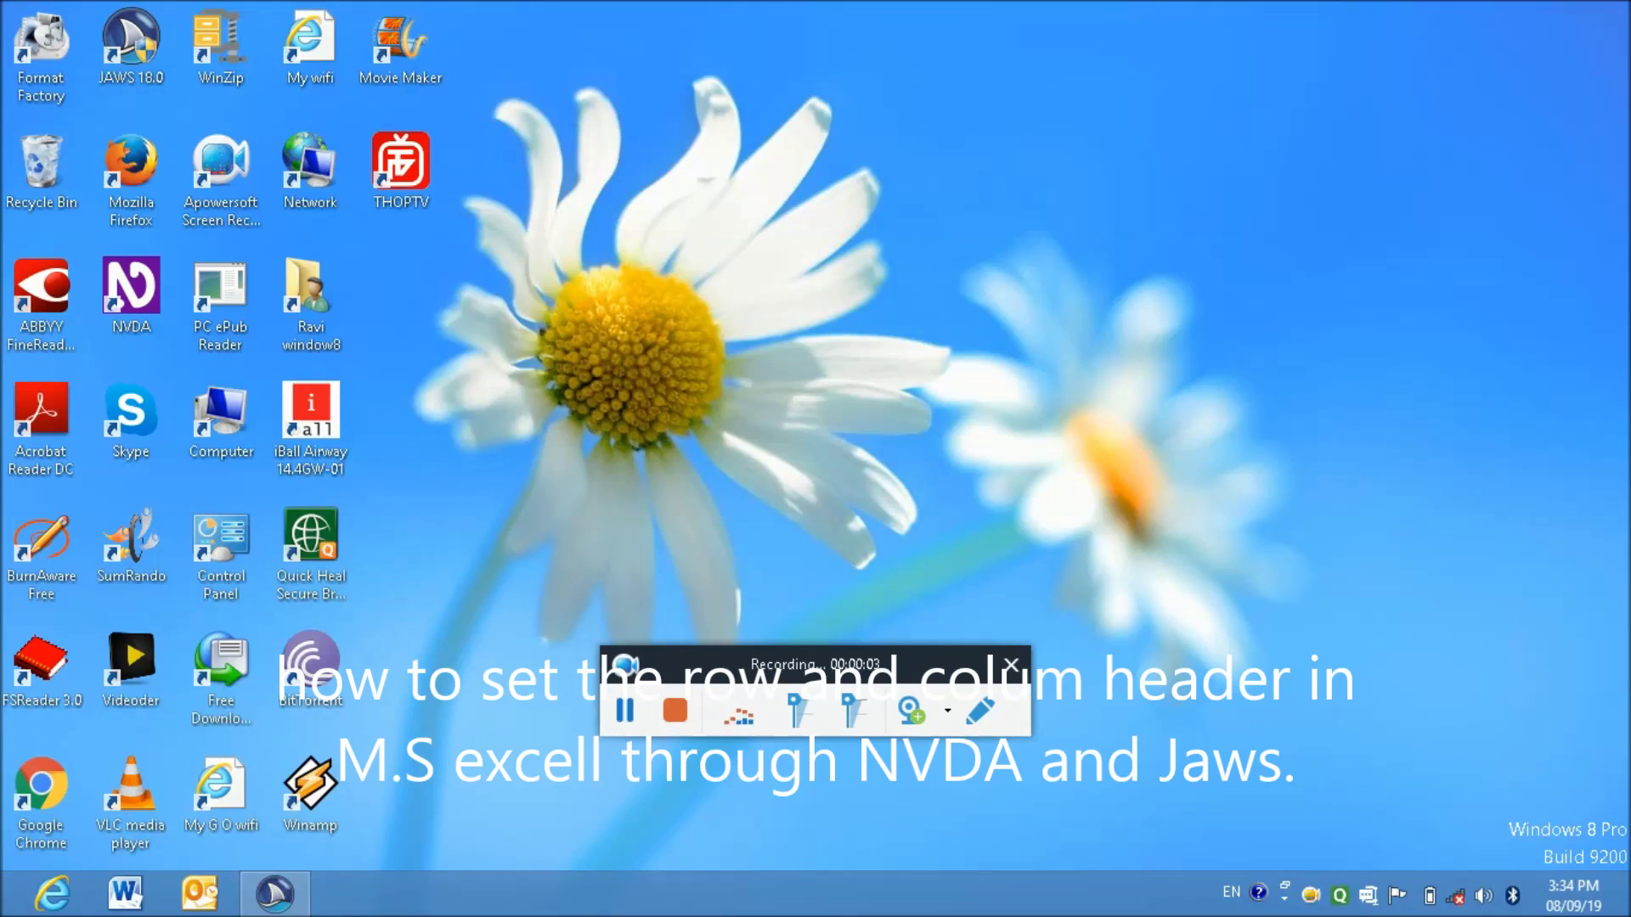
Alt+Tab through the open windows to bring JAWS Home Use to the front
key("alt+Tab")
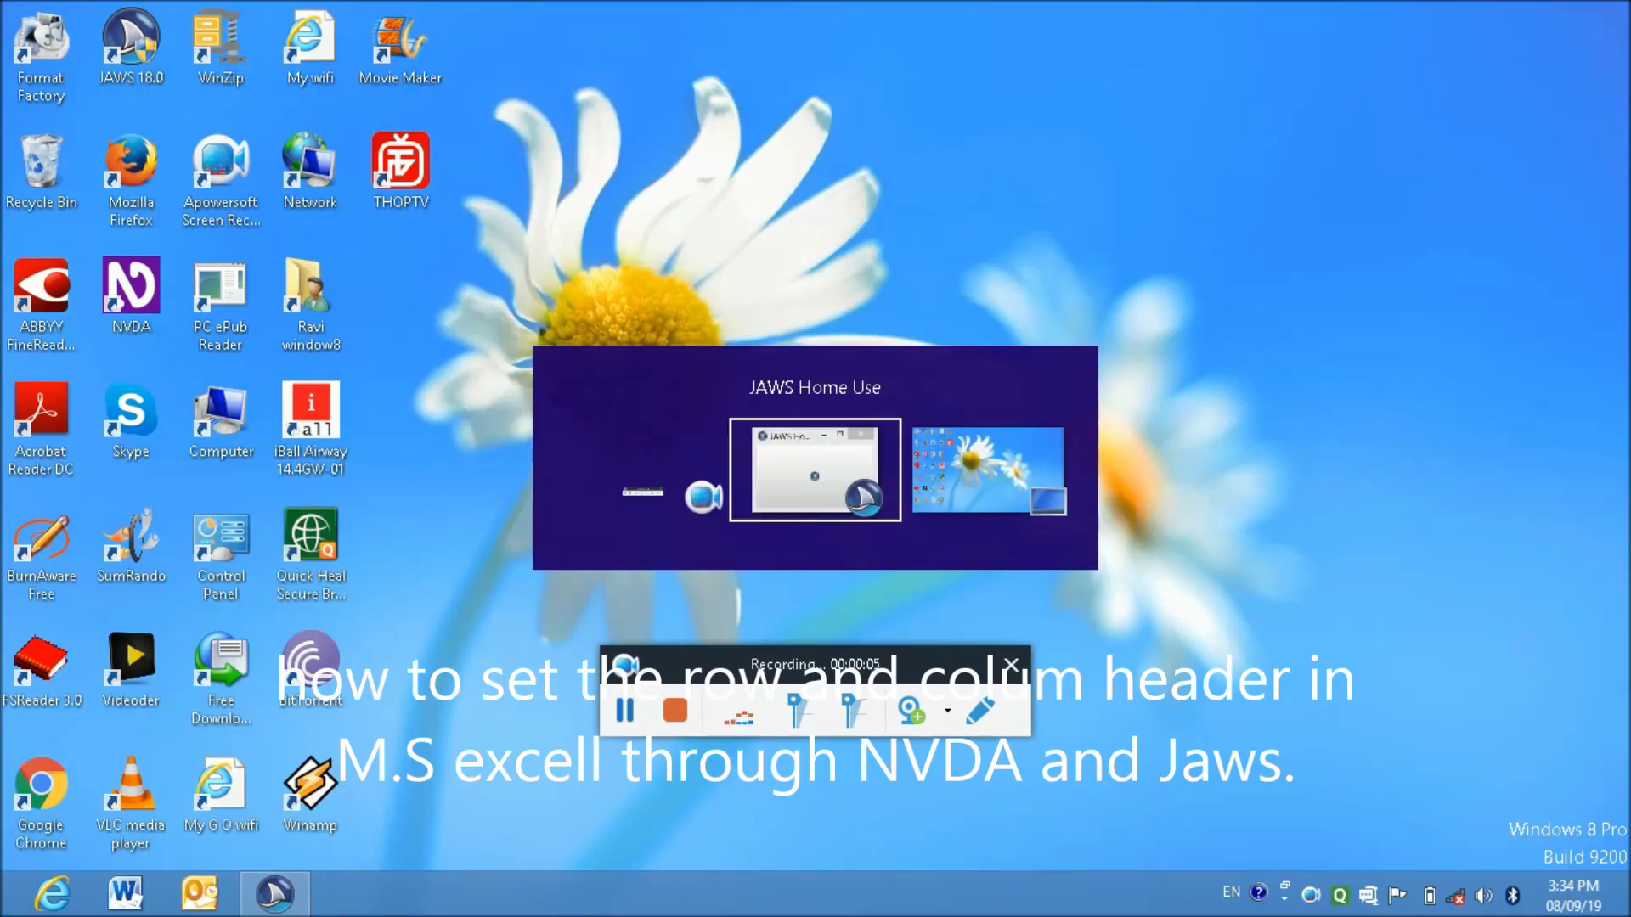
key("alt+Tab")
key("alt+Tab")
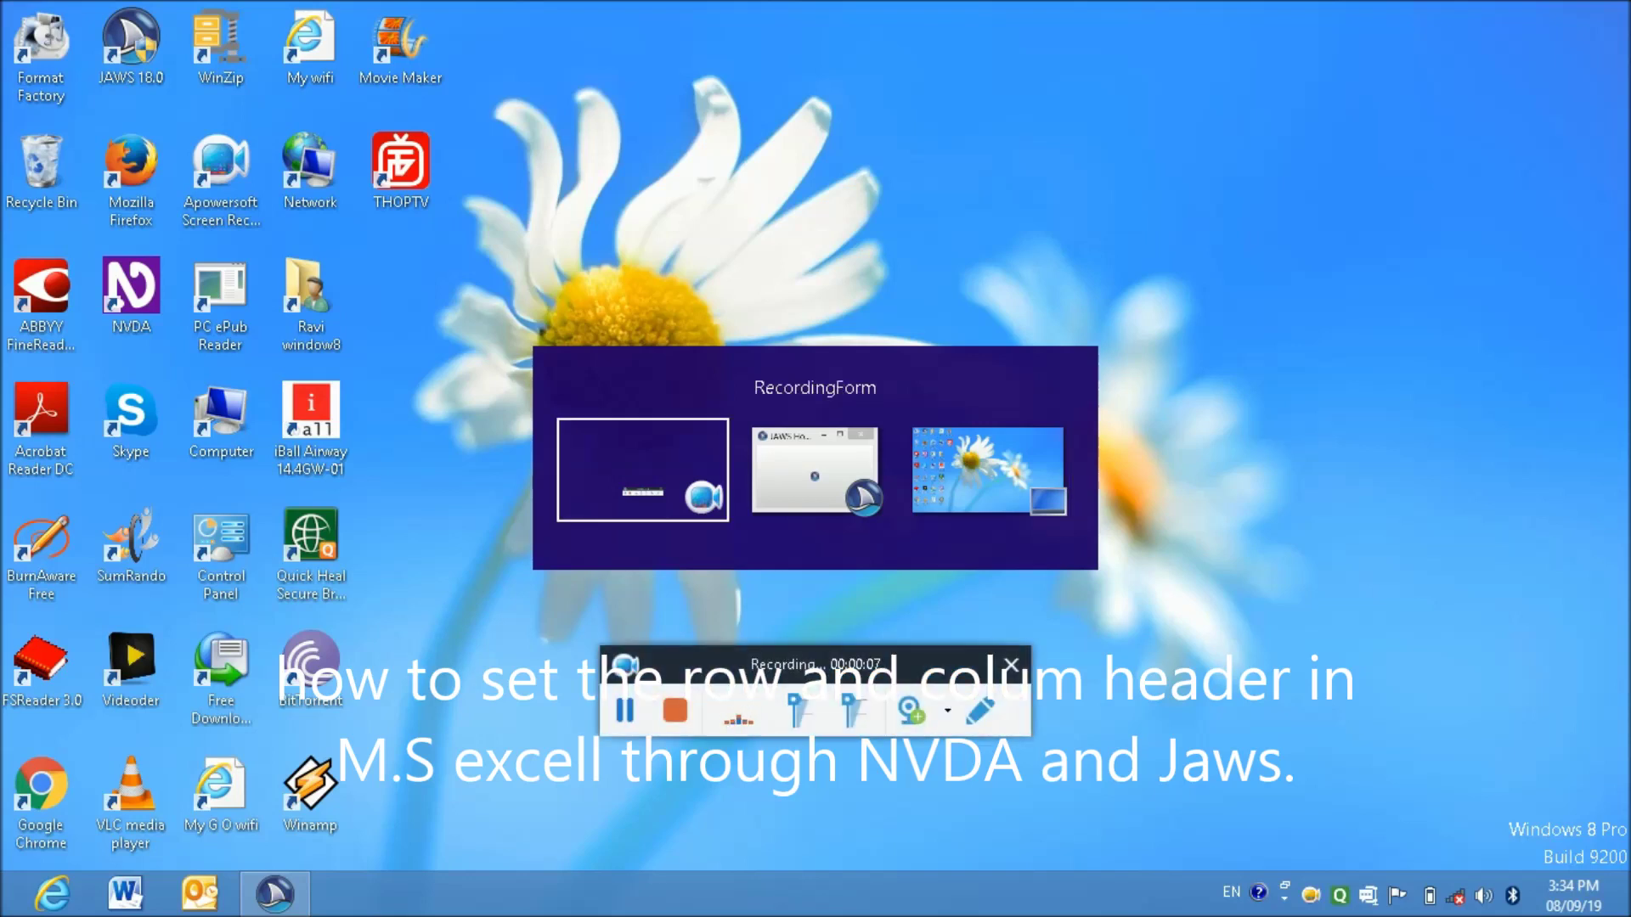
key("alt+Tab")
key("alt+Tab")
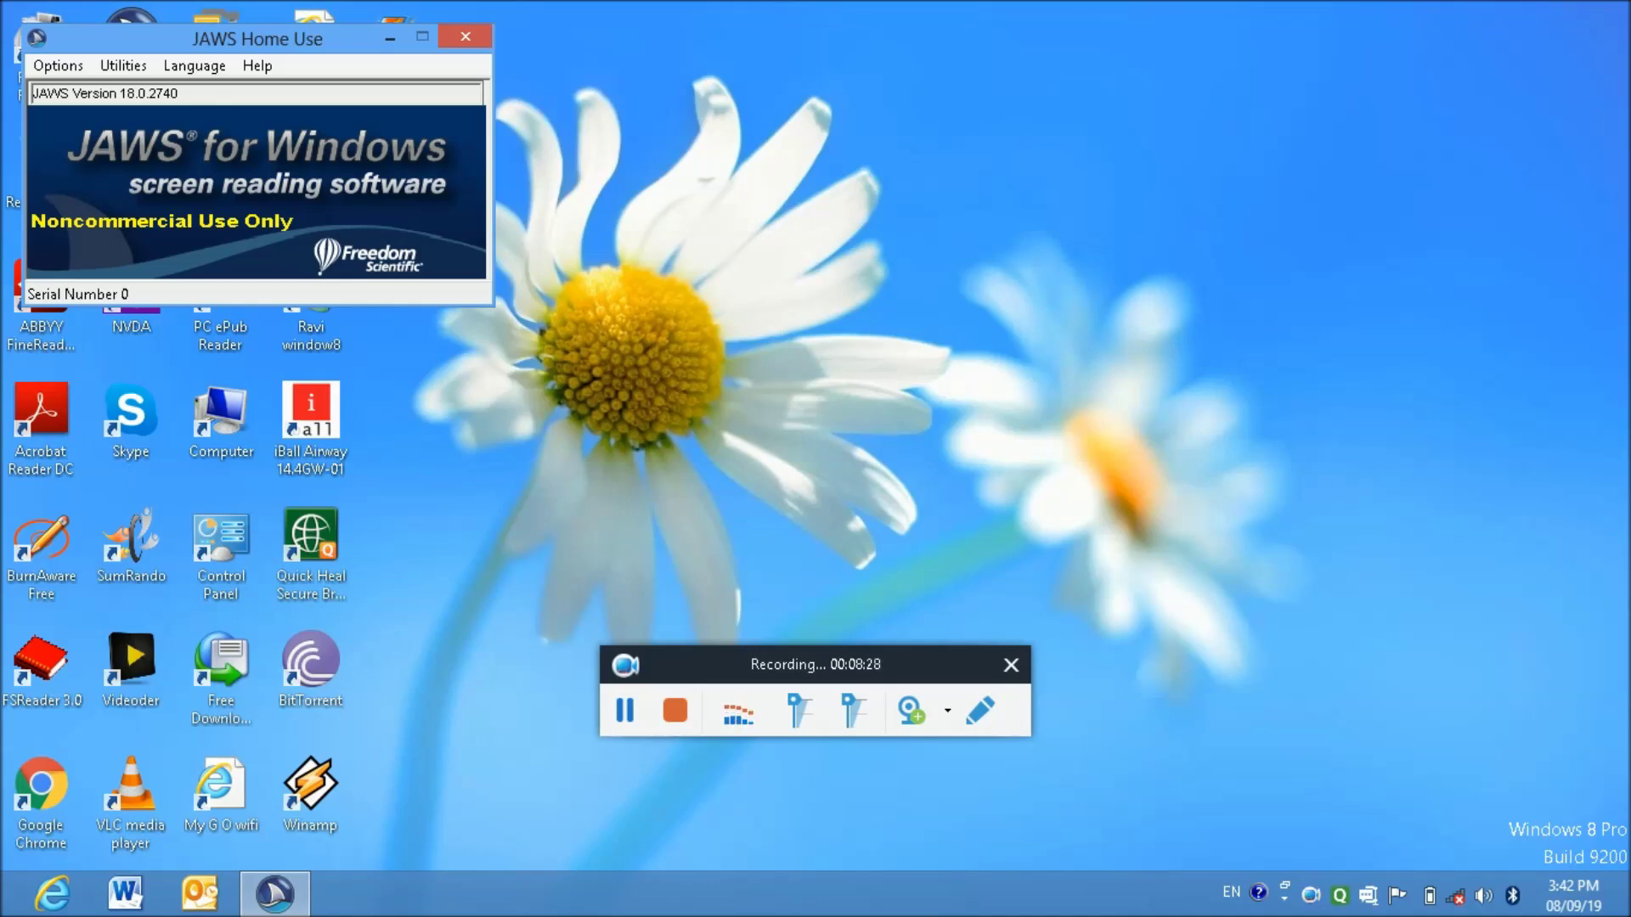
Search the Start screen for 'exc' and launch Microsoft Excel 2010
key("super")
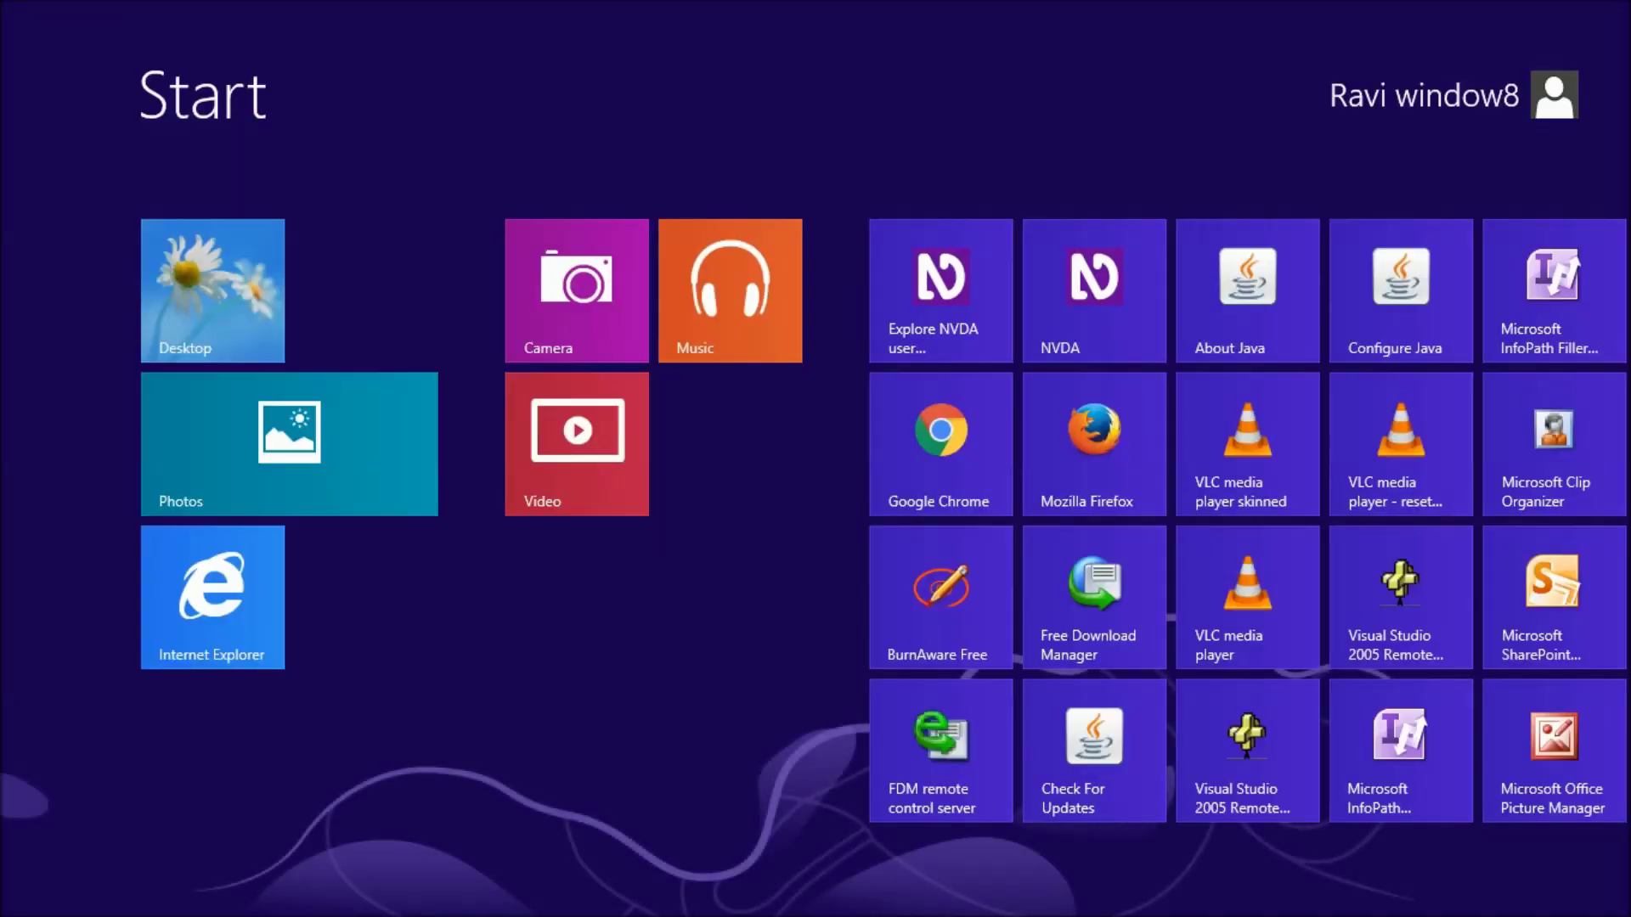
type("exc")
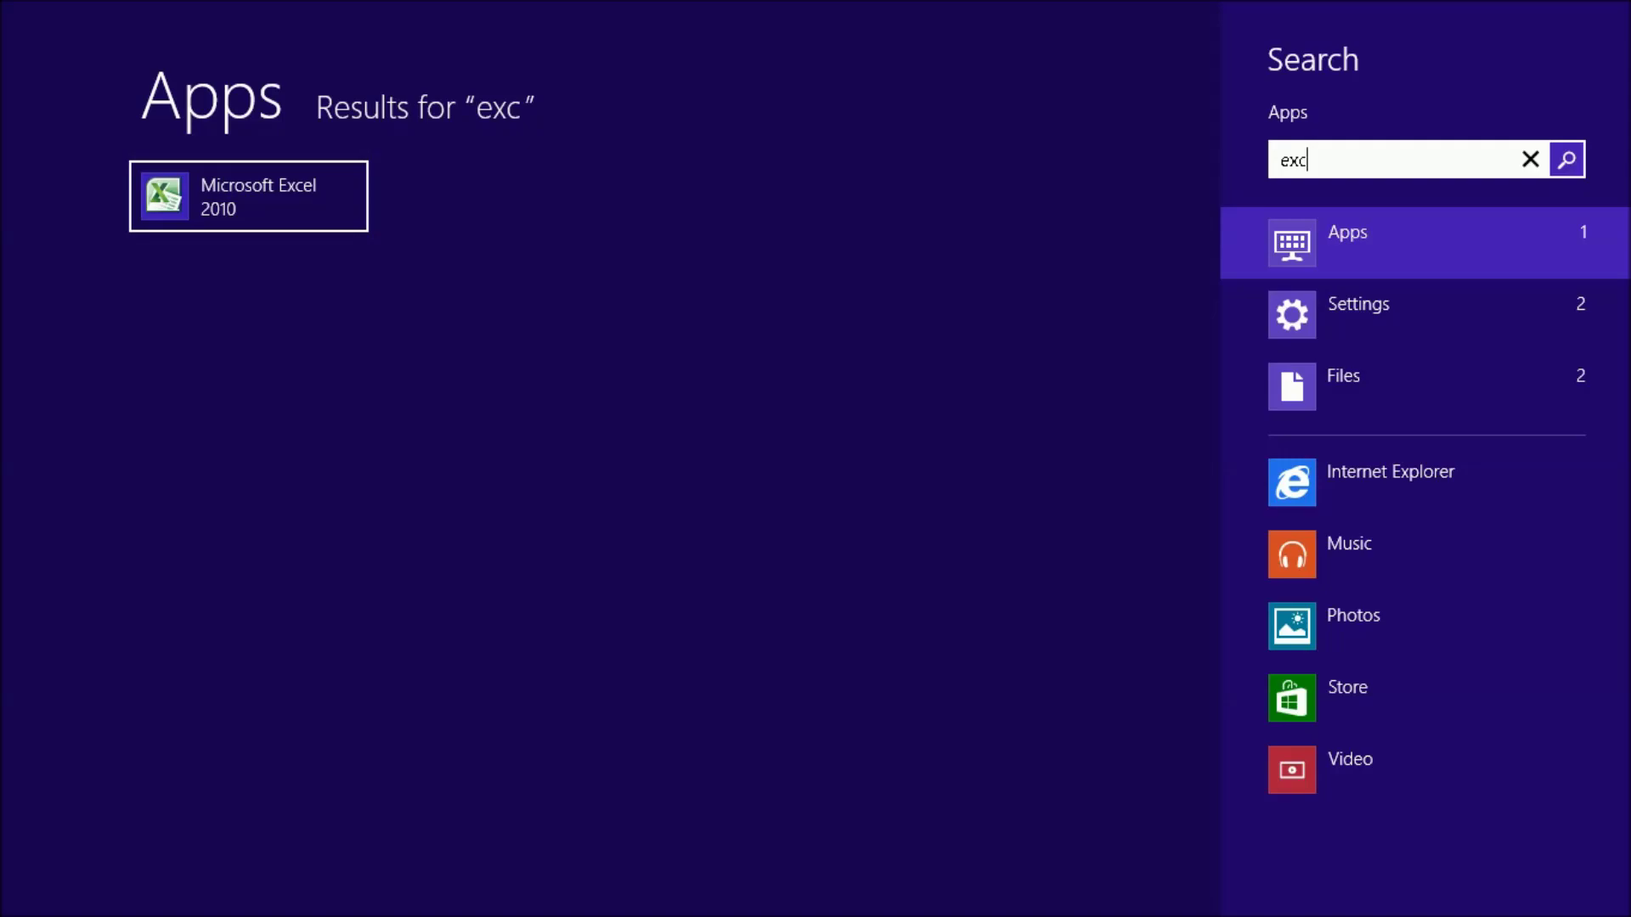
key("Return")
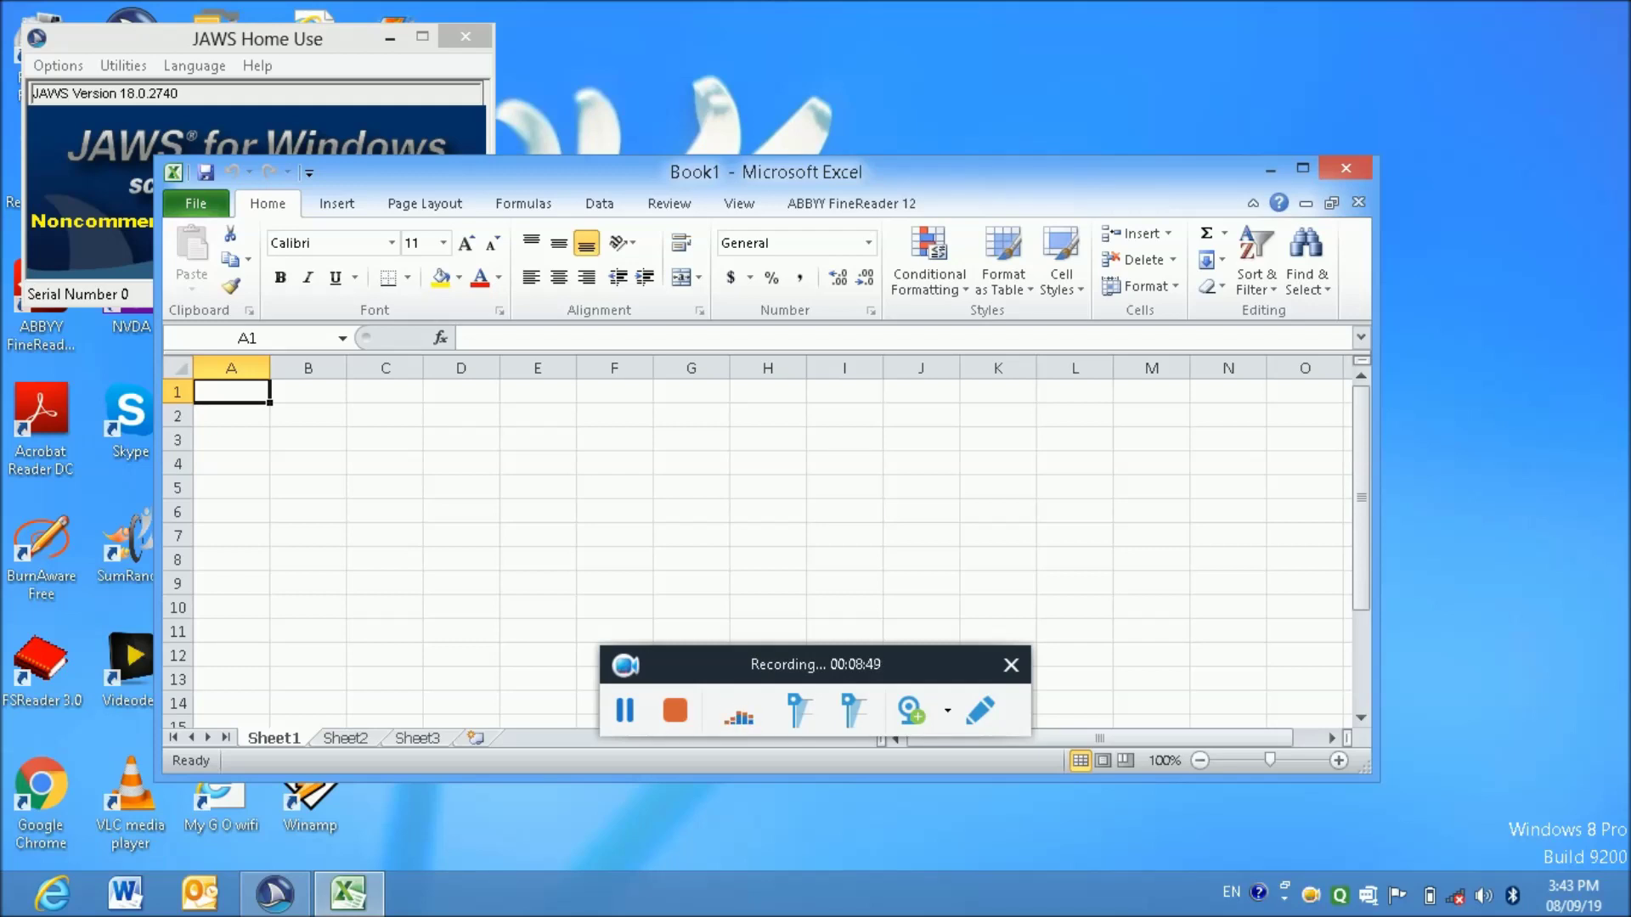
key("Right")
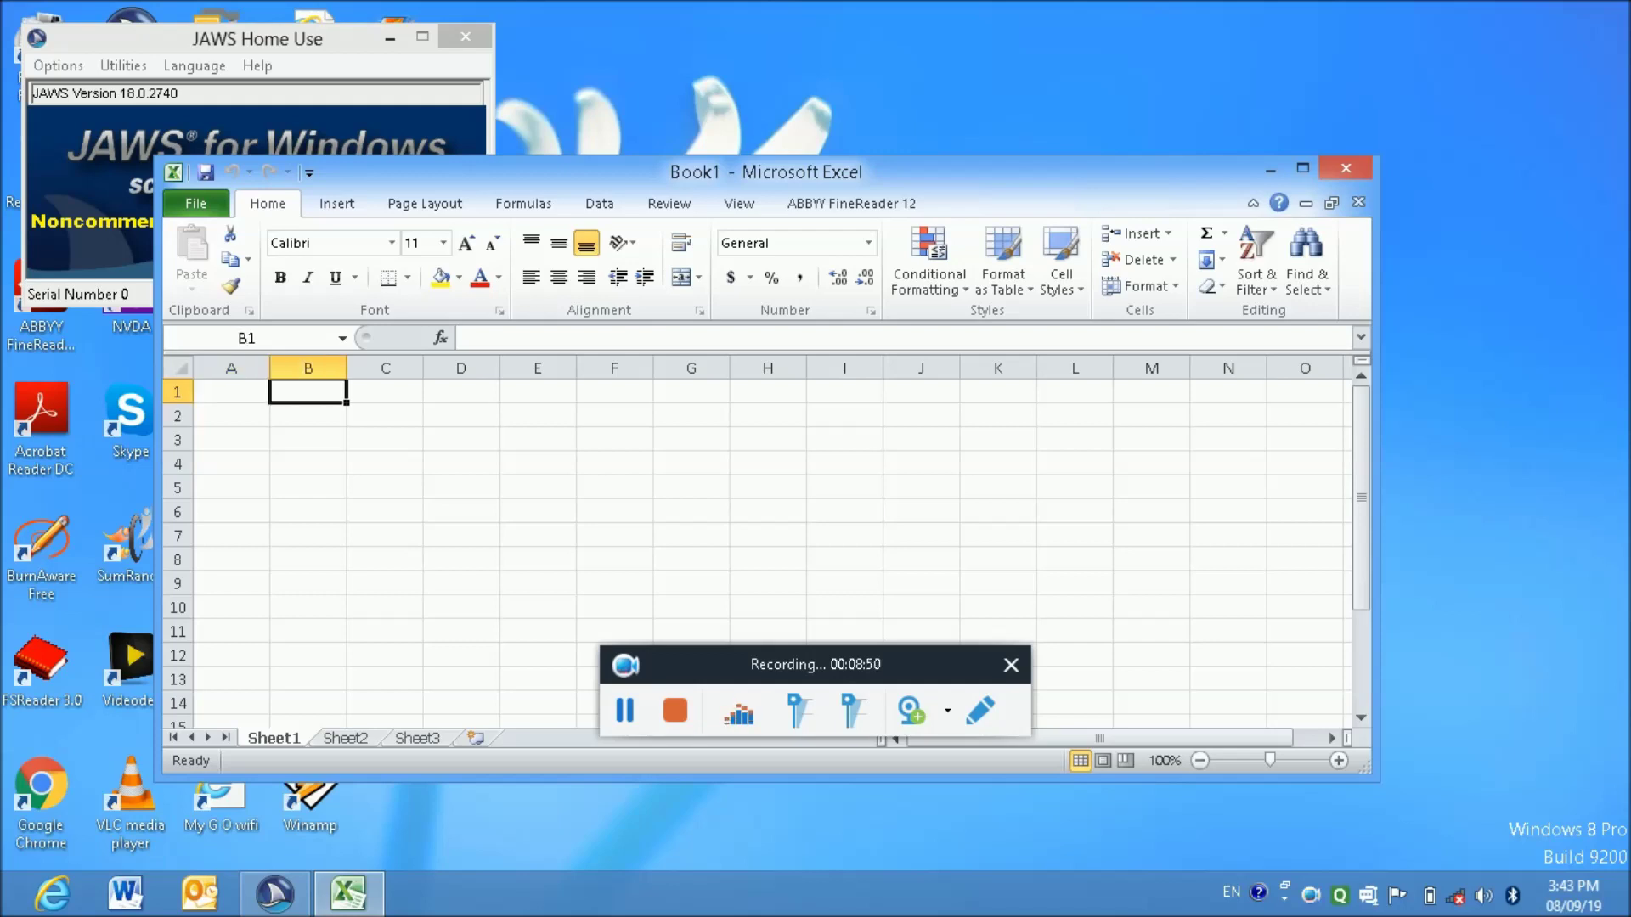
key("Left")
key("Right")
key("Right")
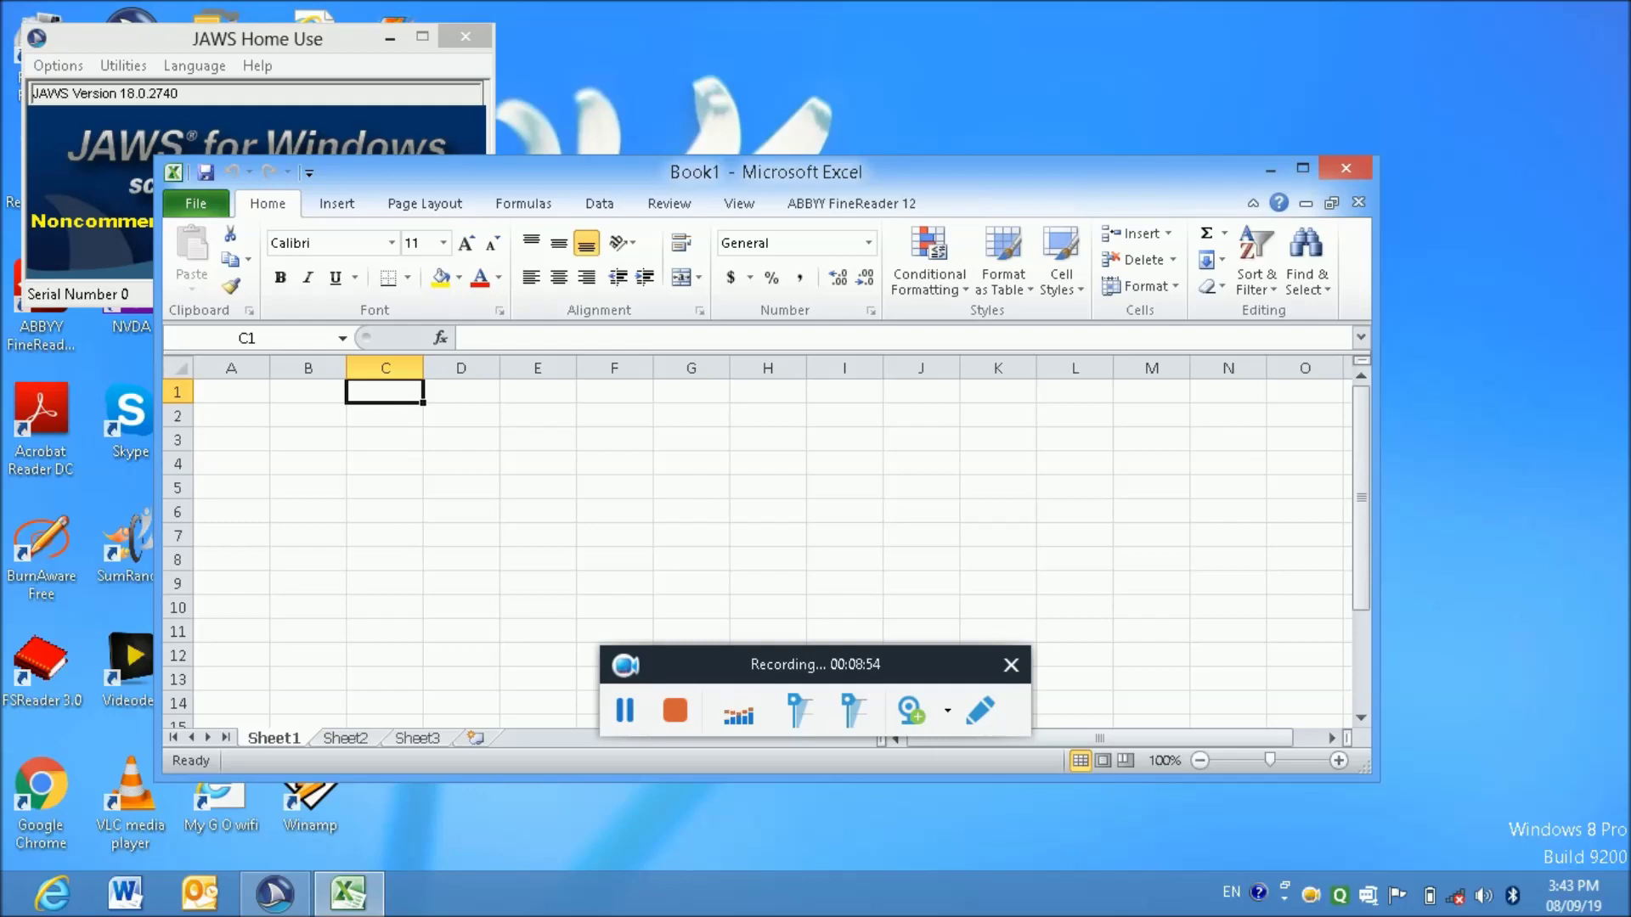
key("alt+Tab")
key("Tab")
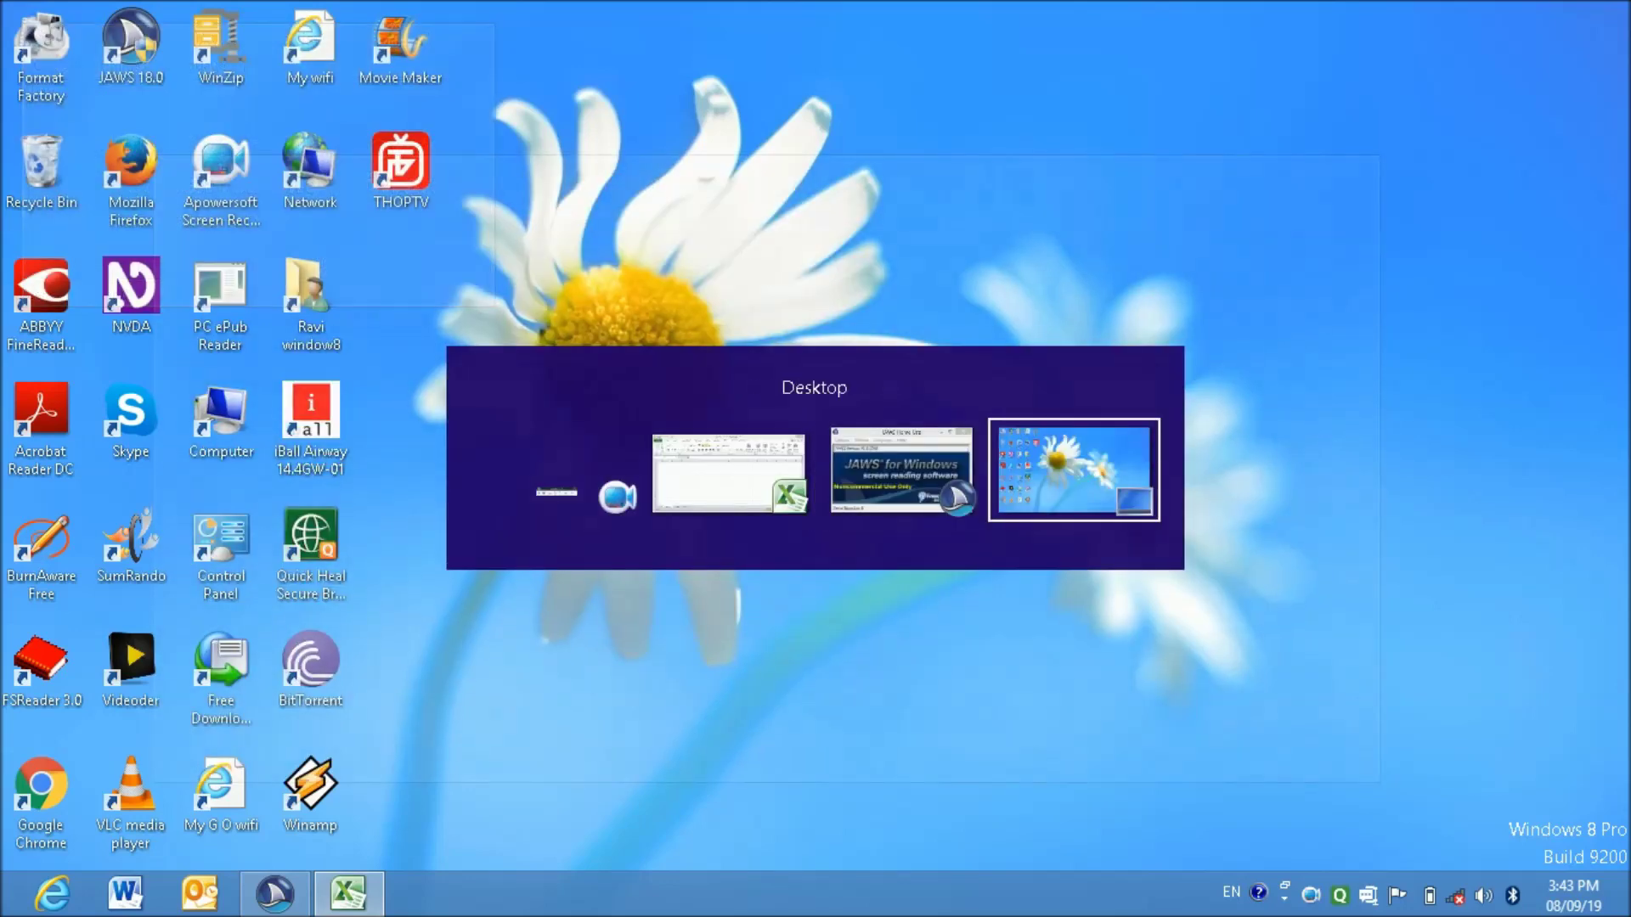
key("Tab")
key("Tab")
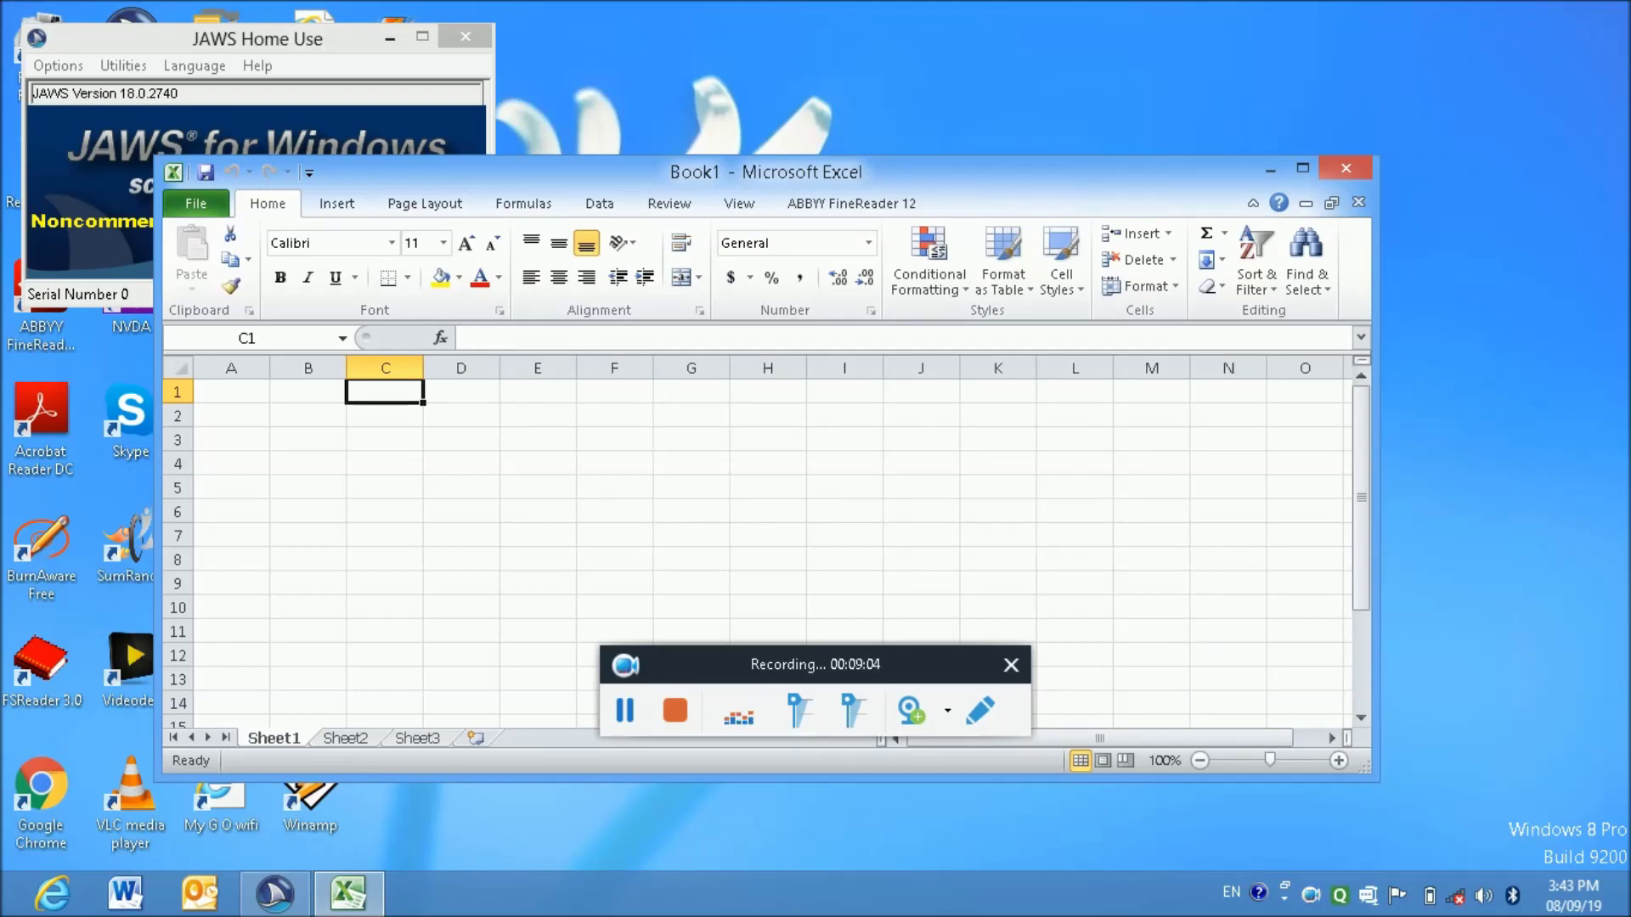
left_click(308, 392)
left_click(231, 391)
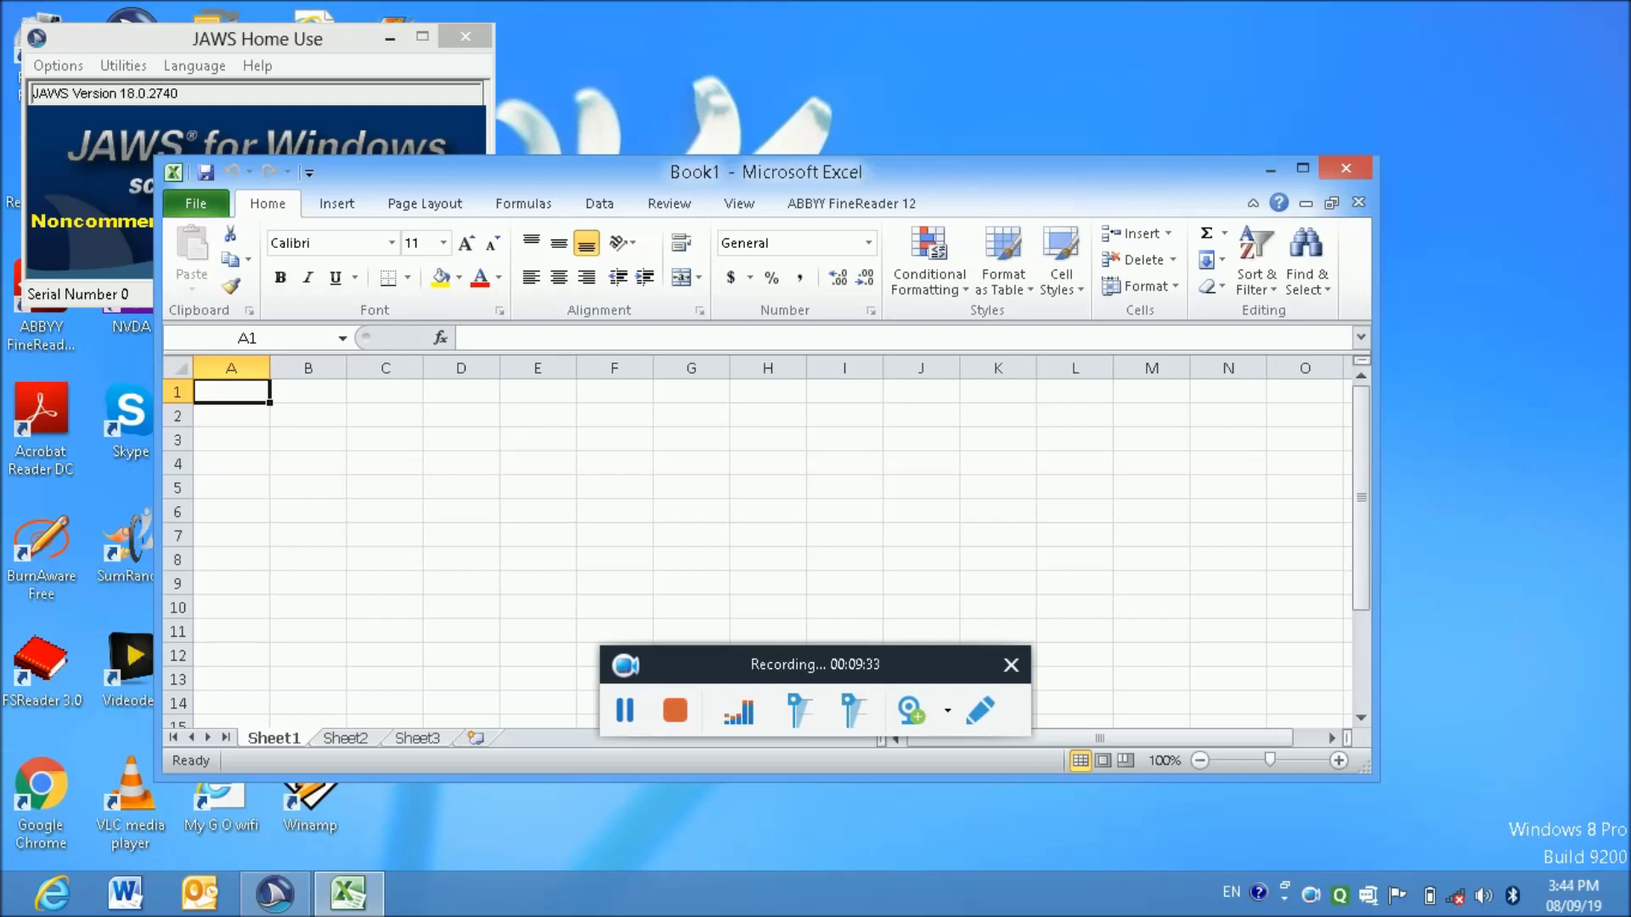
Enter headers name, mother name, father name, phone number, house number in A1–E1, then return to A1
type("name")
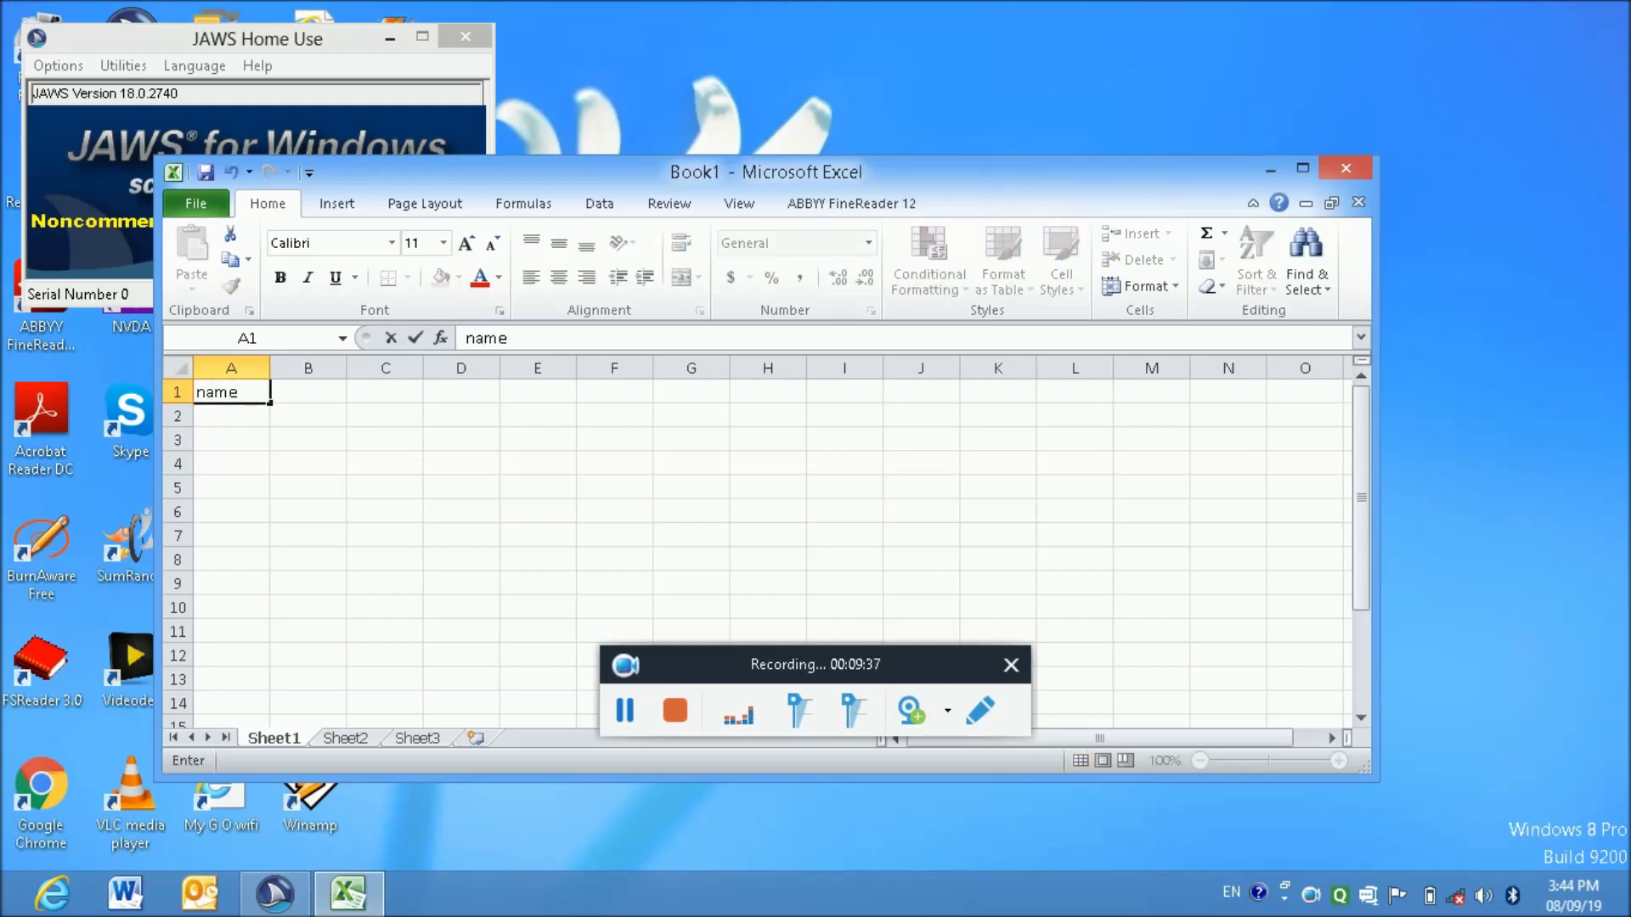
key("Tab")
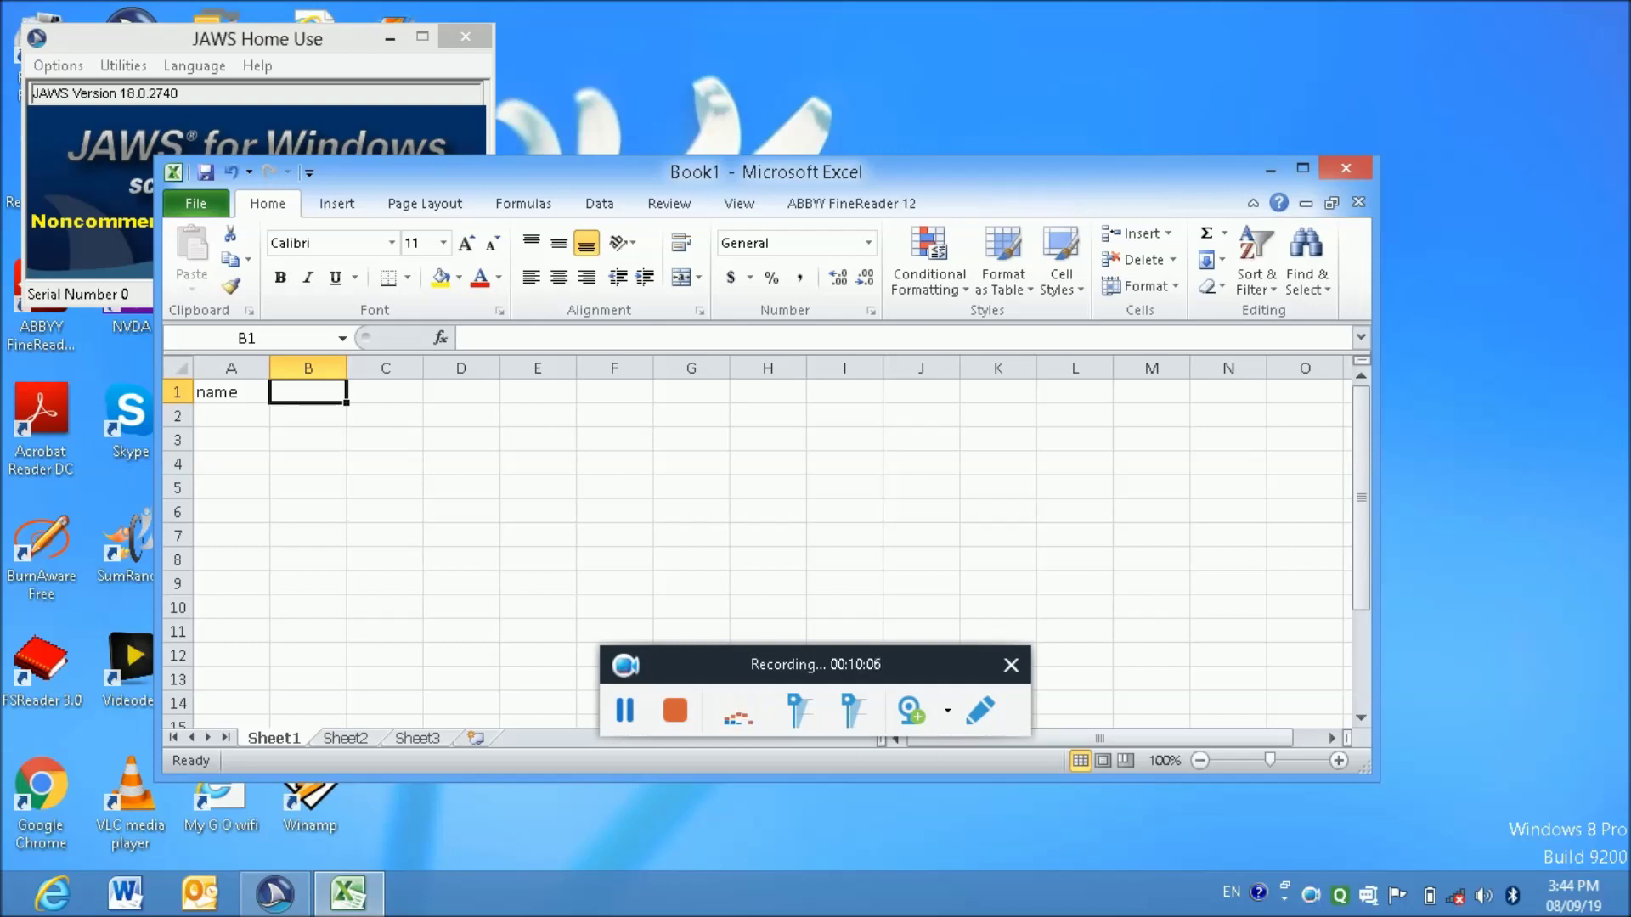
type("mother name")
key("Tab")
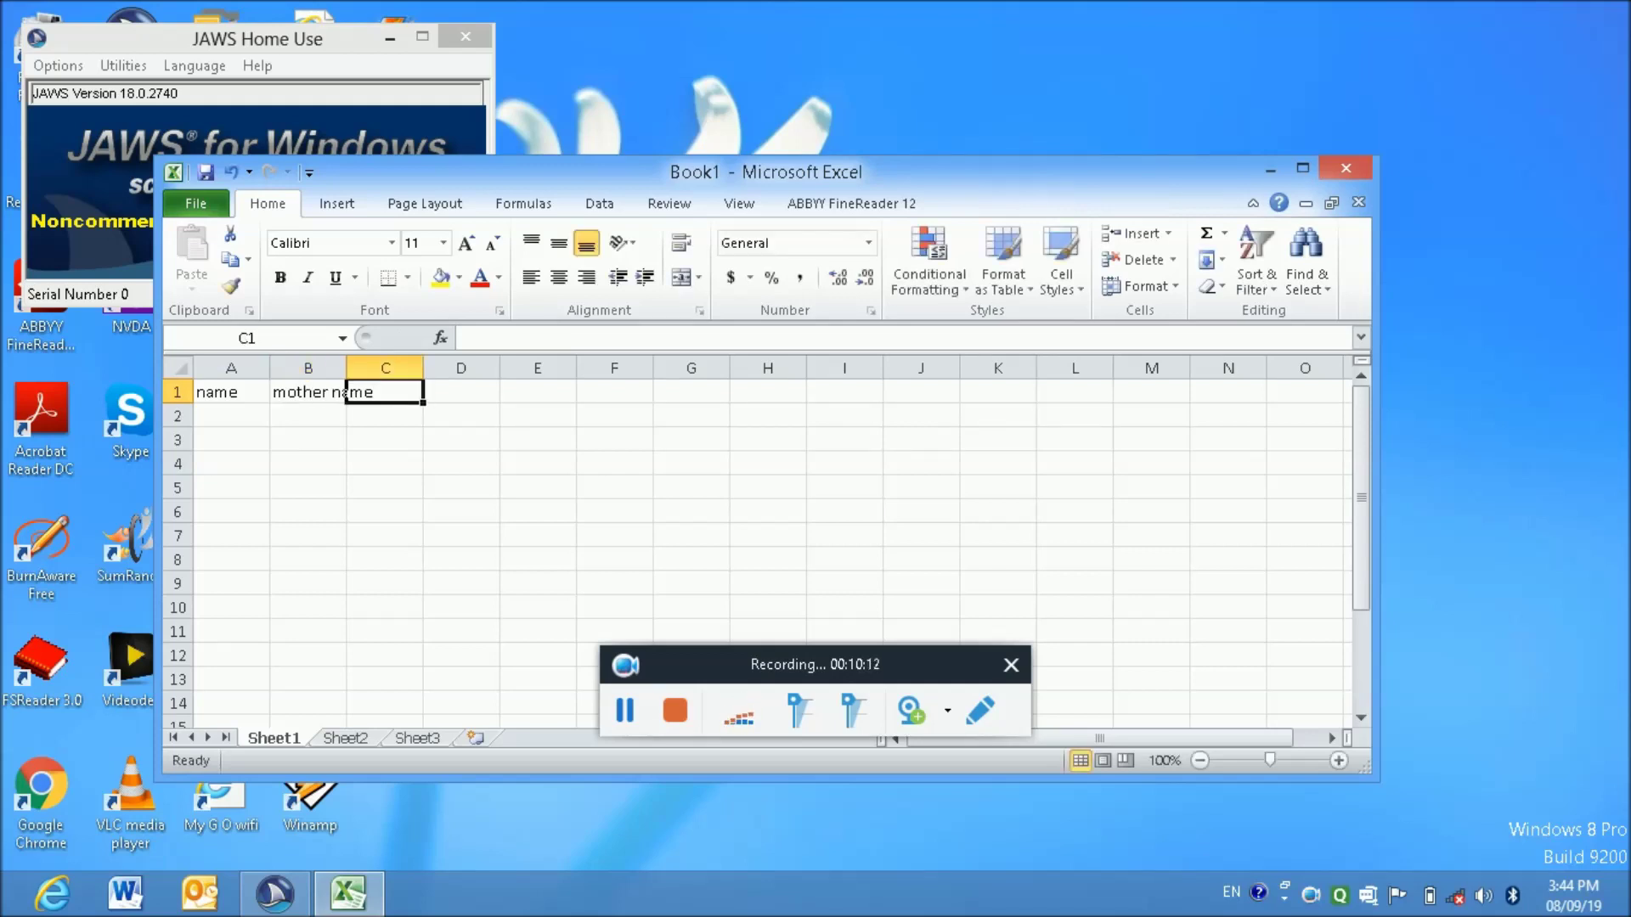
type("father name")
key("Tab")
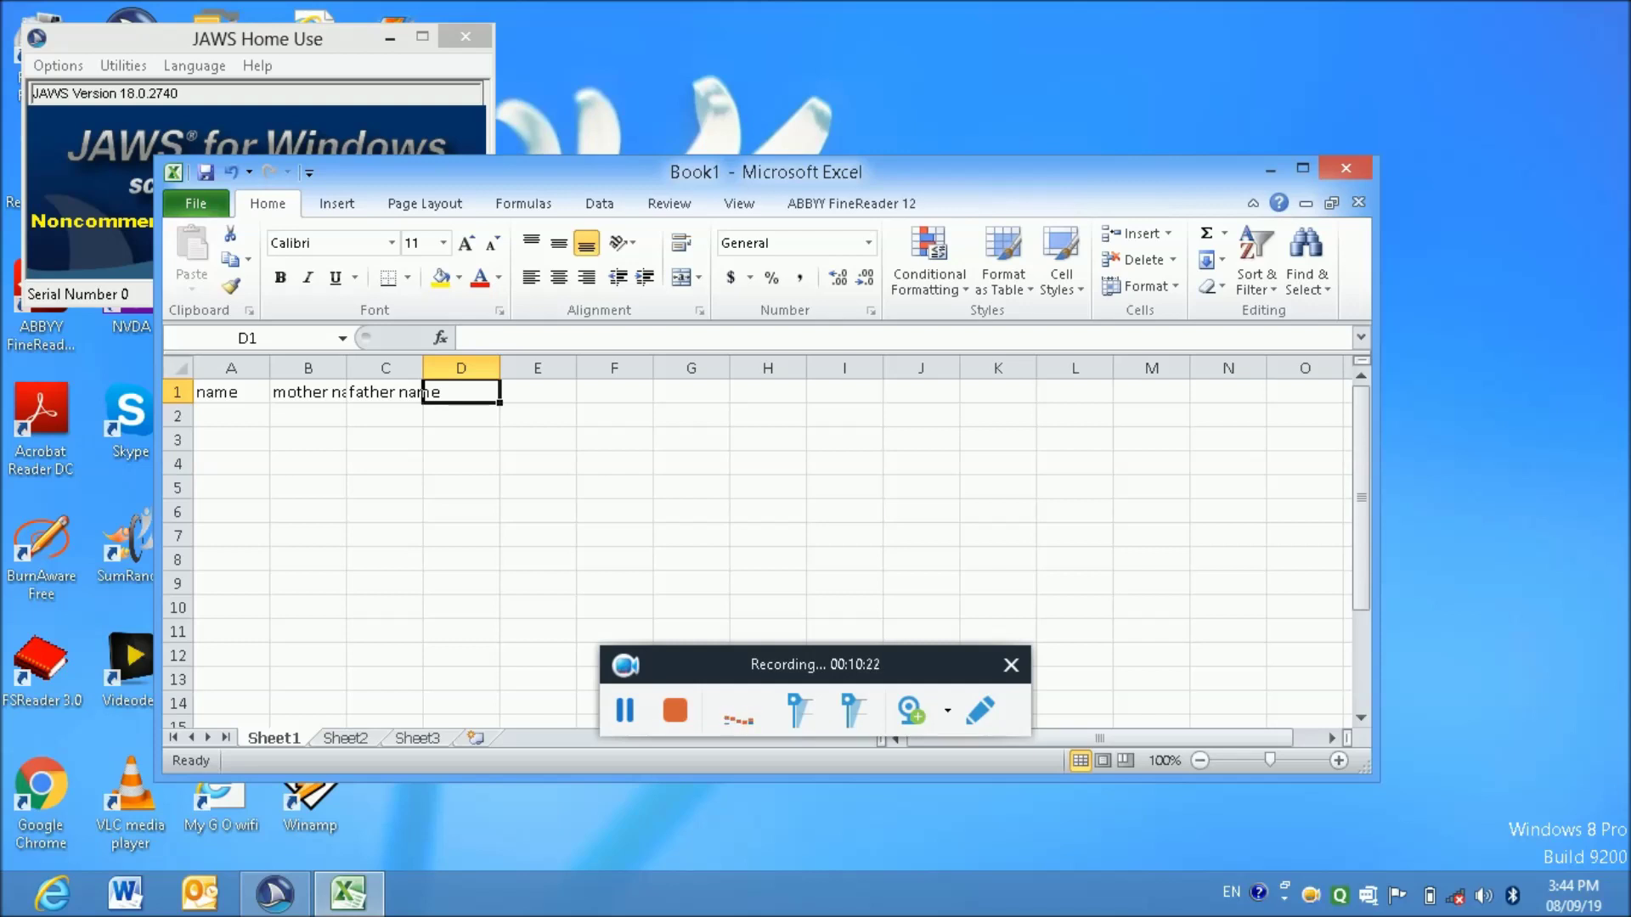
type("phone number")
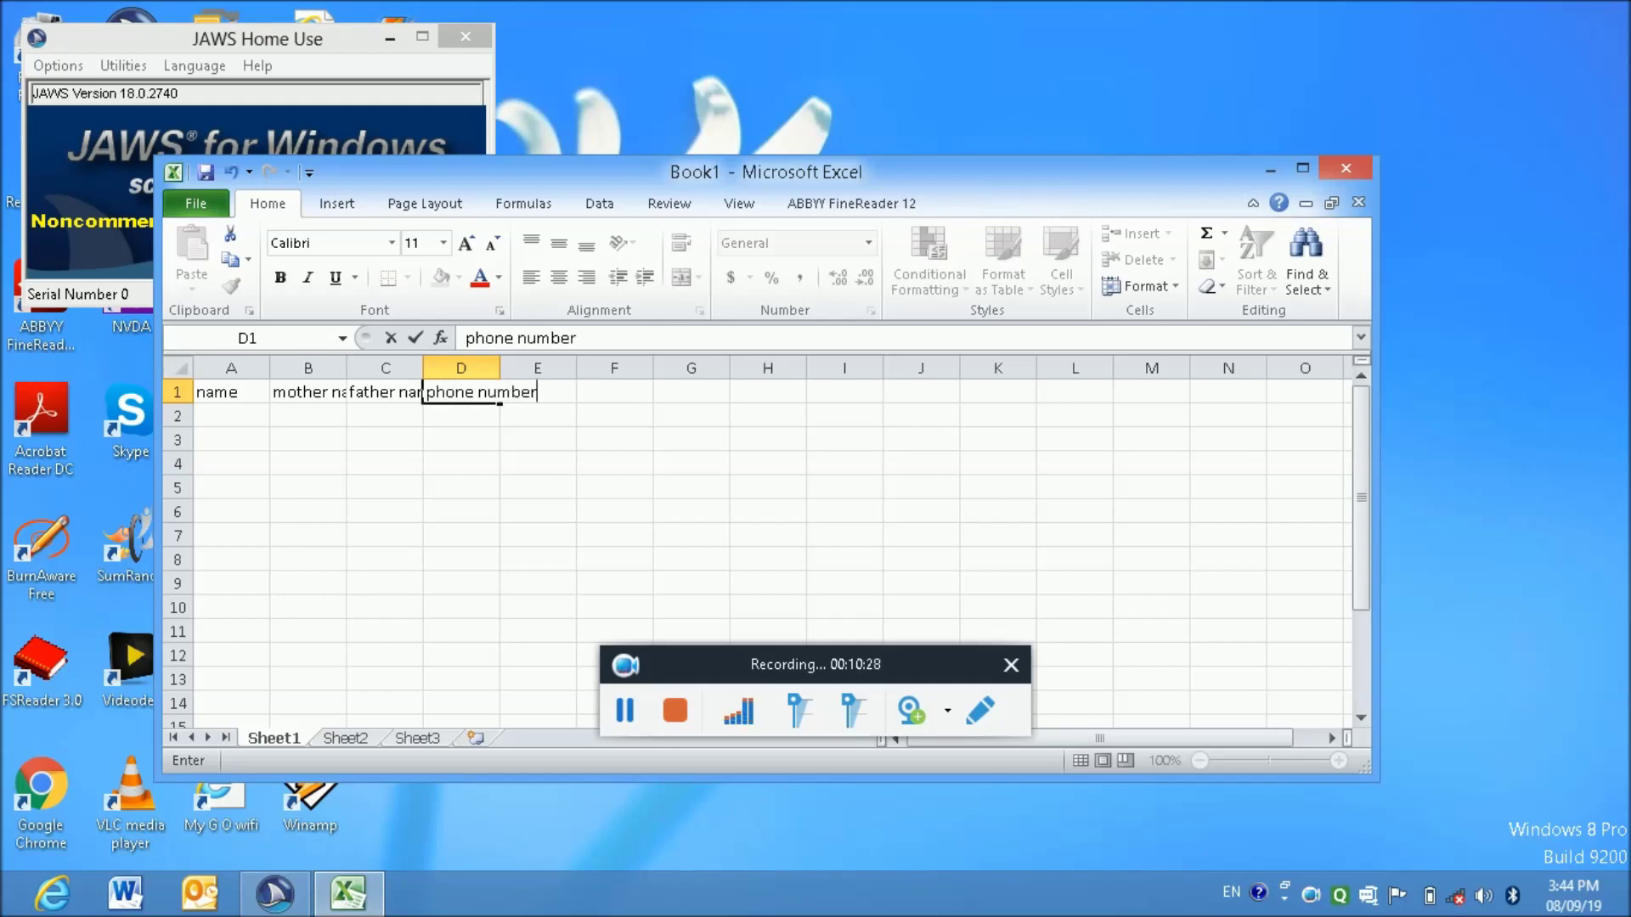
key("Tab")
type("house number")
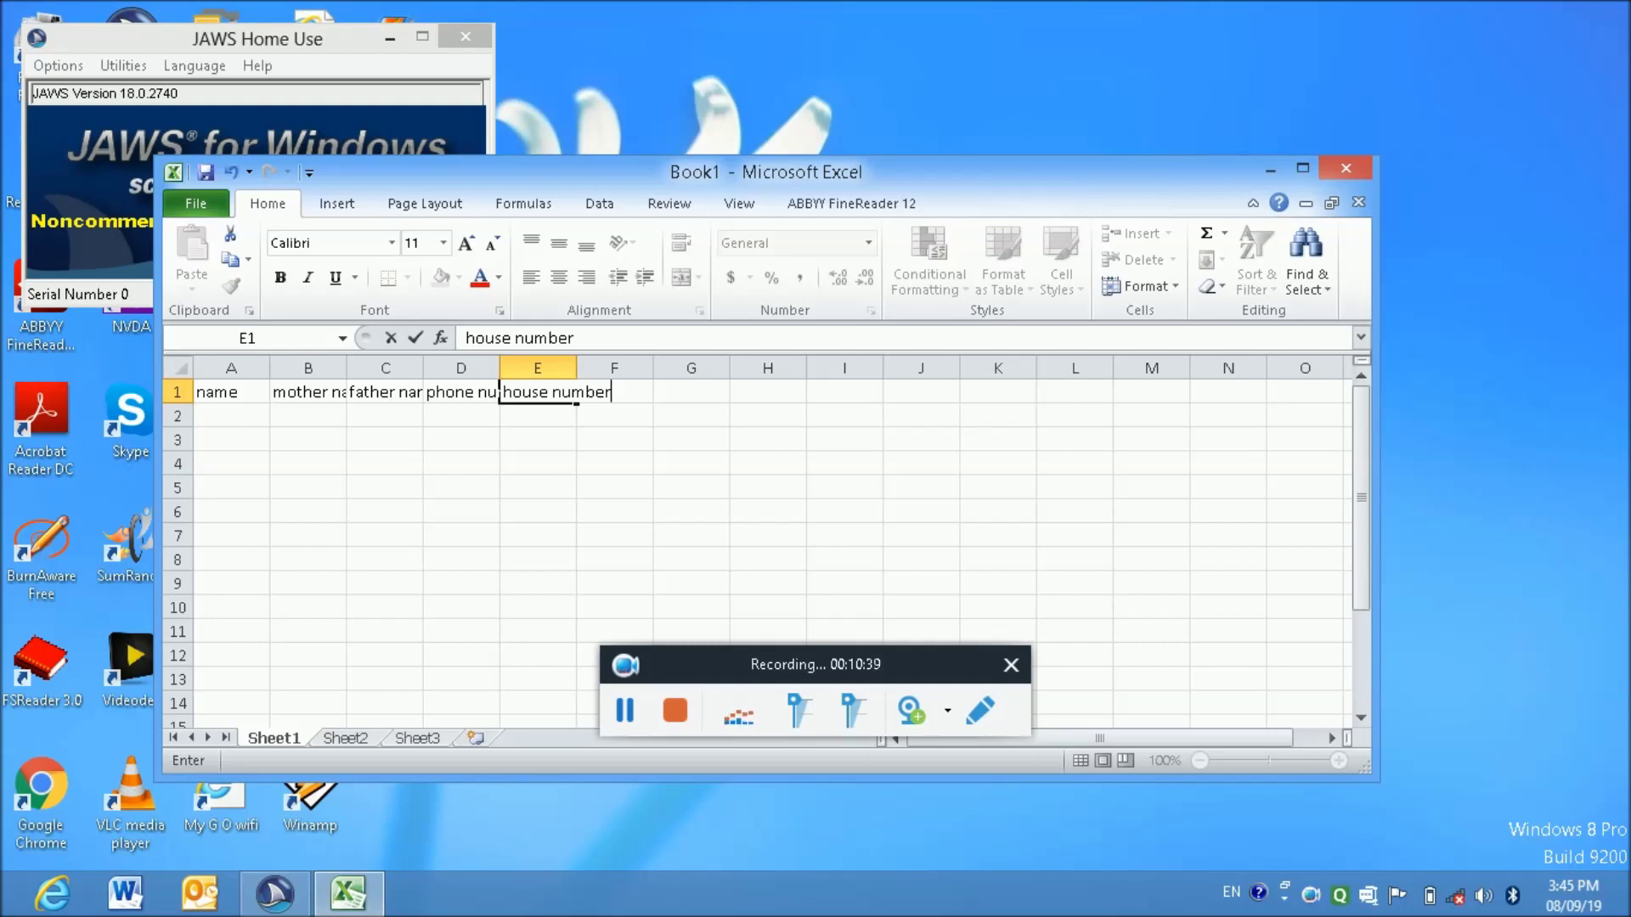
key("Tab")
key("ctrl+Home")
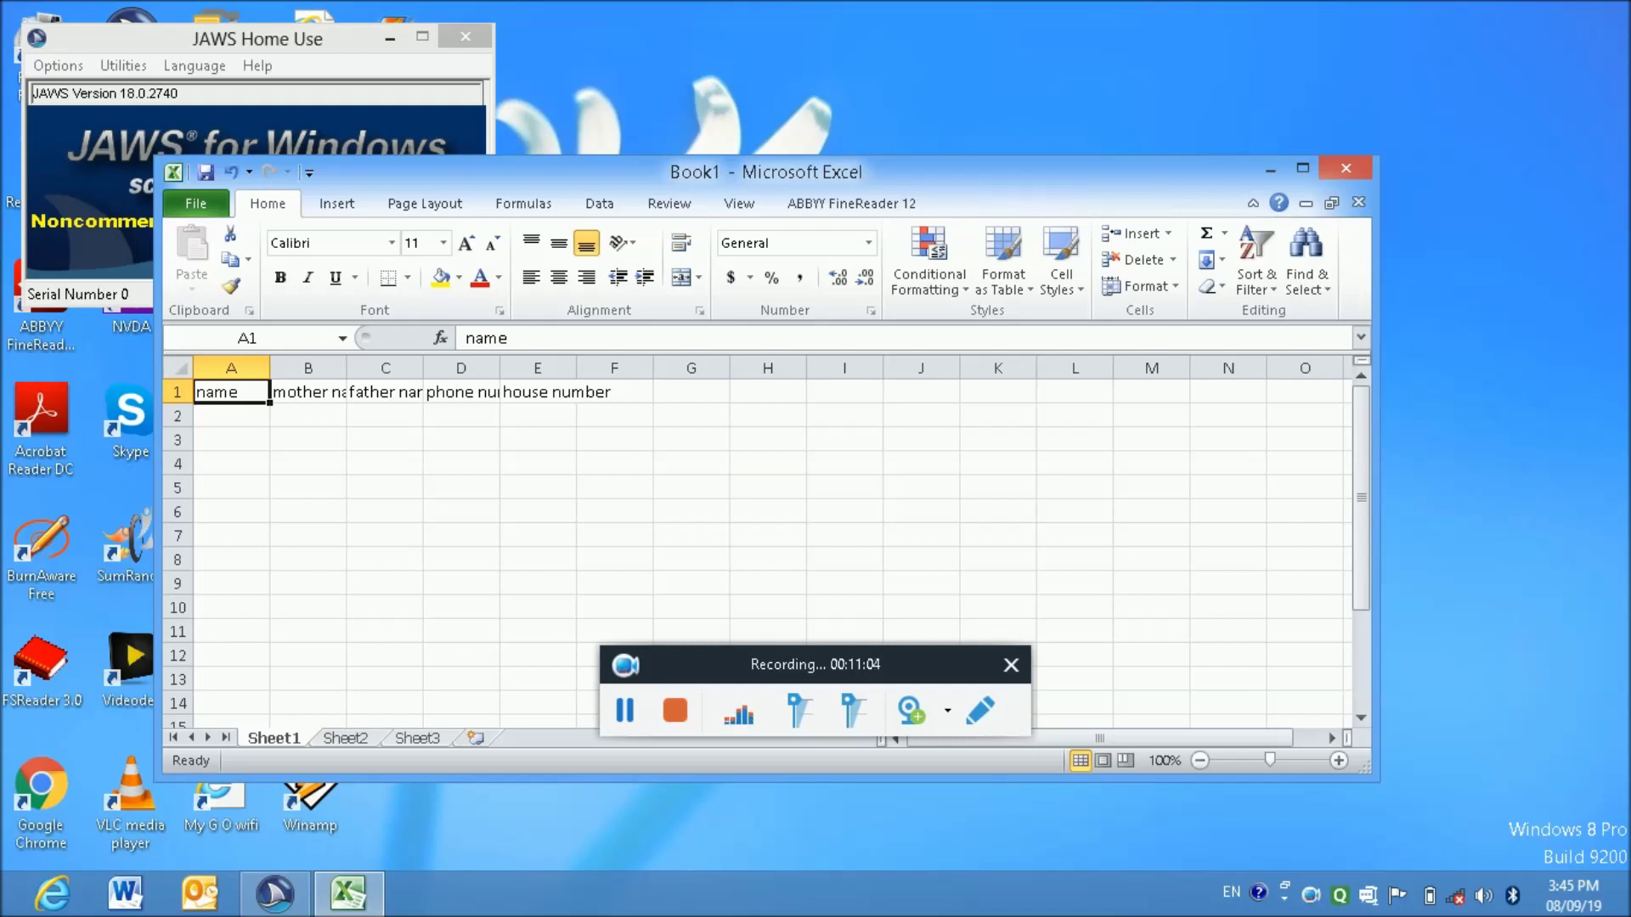
Open the Formulas ribbon tab with Alt+M
key("alt+m")
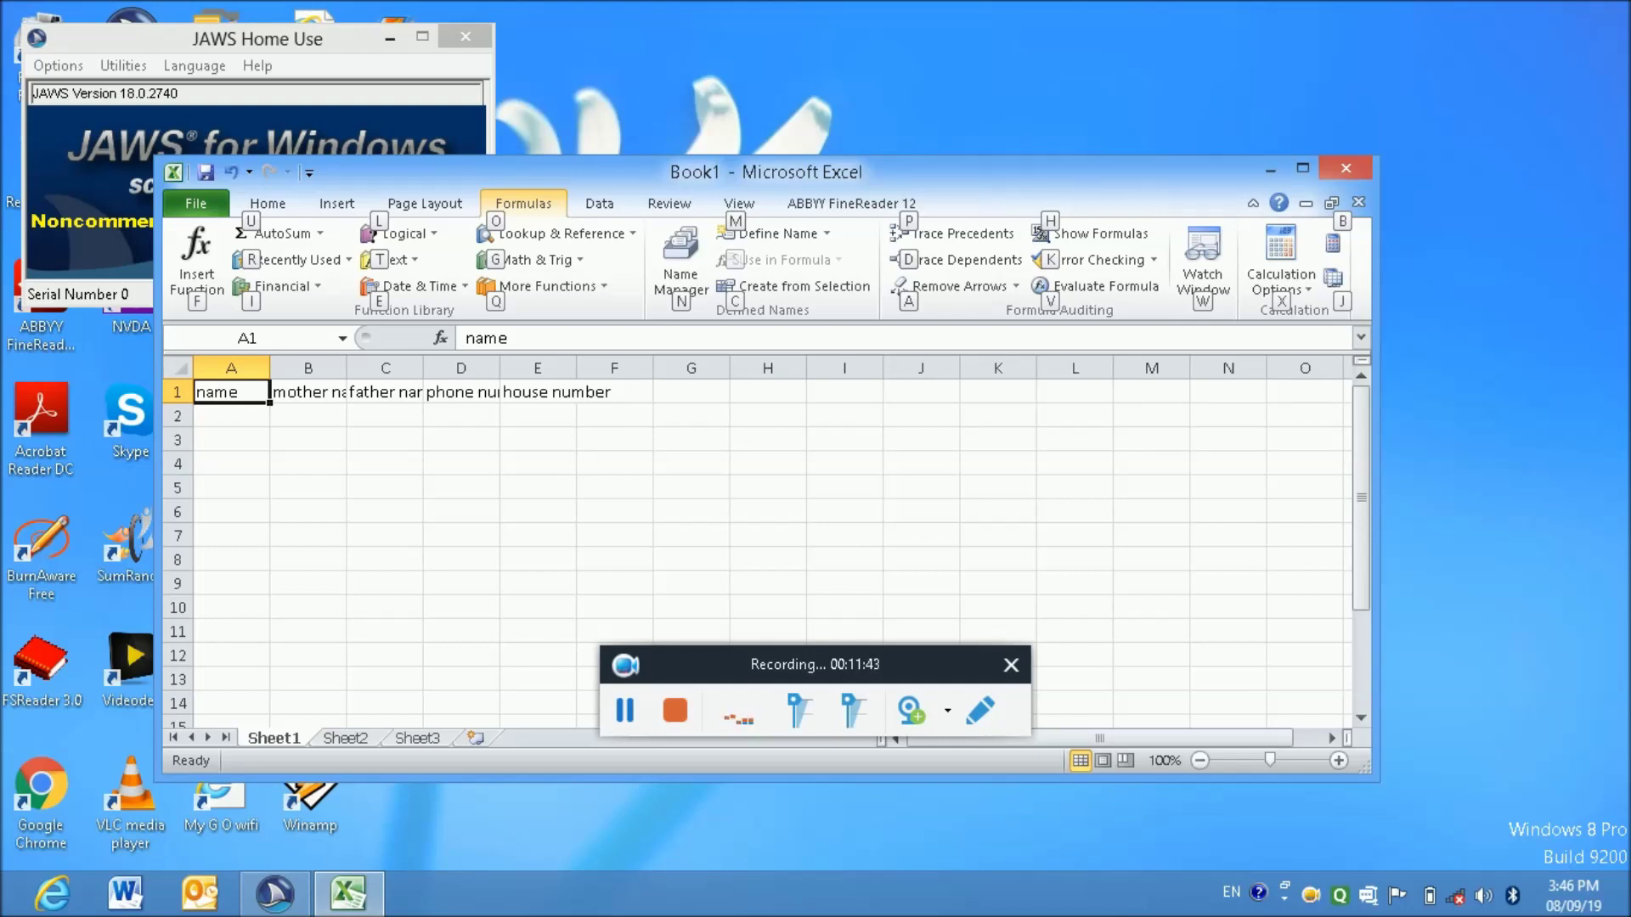
Leave the ribbon, reopen the Formulas tab and move to the Defined Names group
key("Escape")
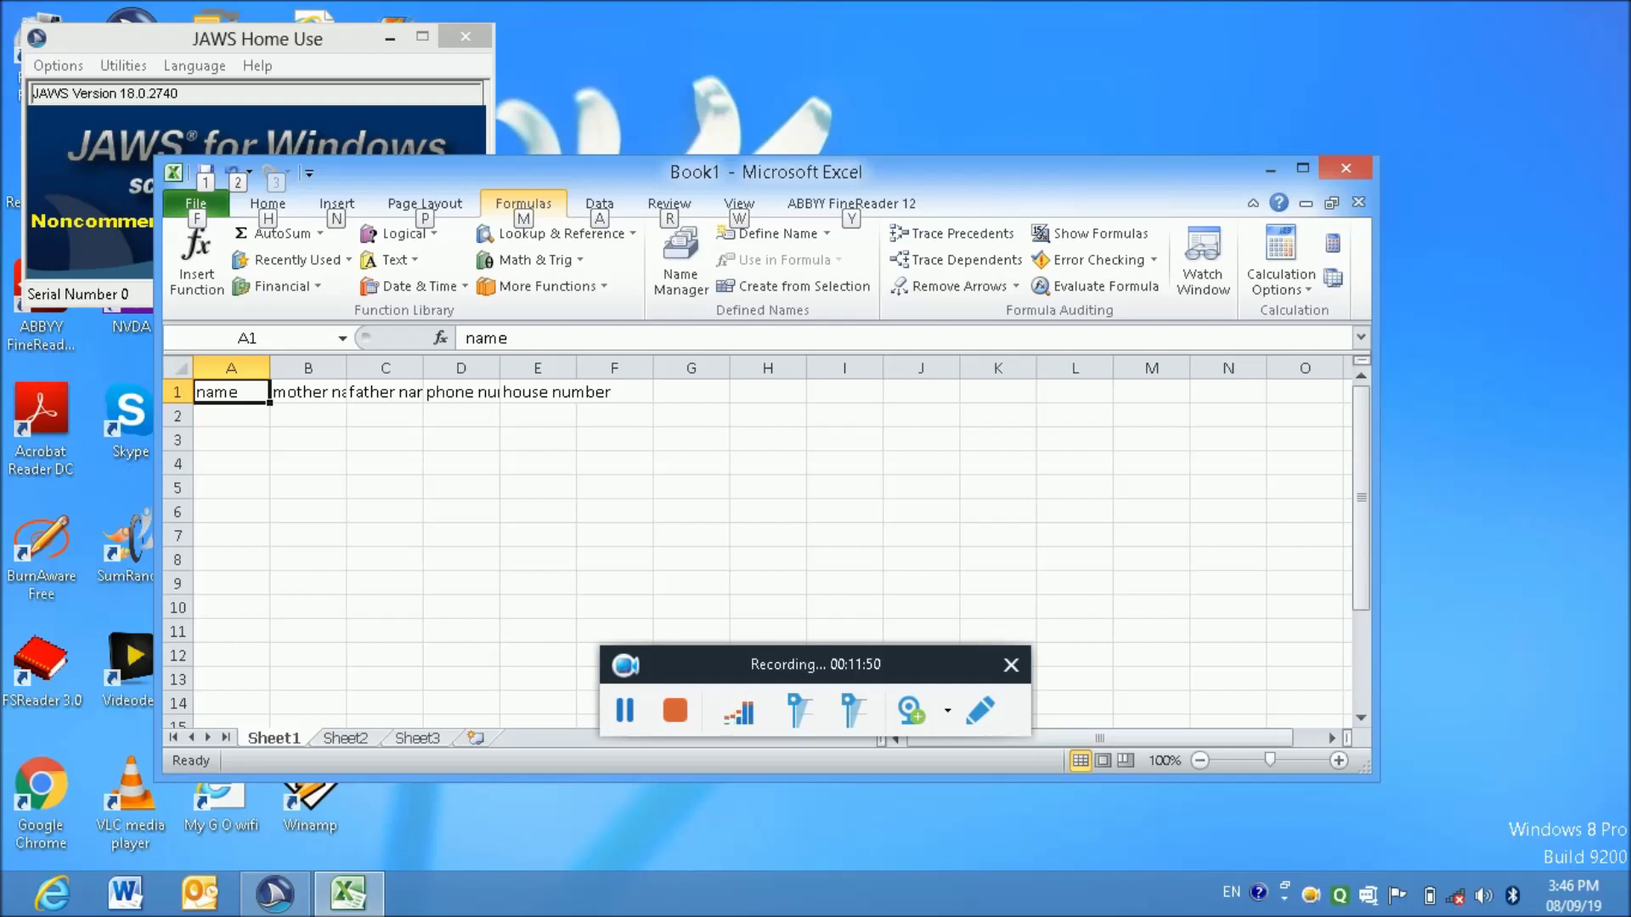
key("Down")
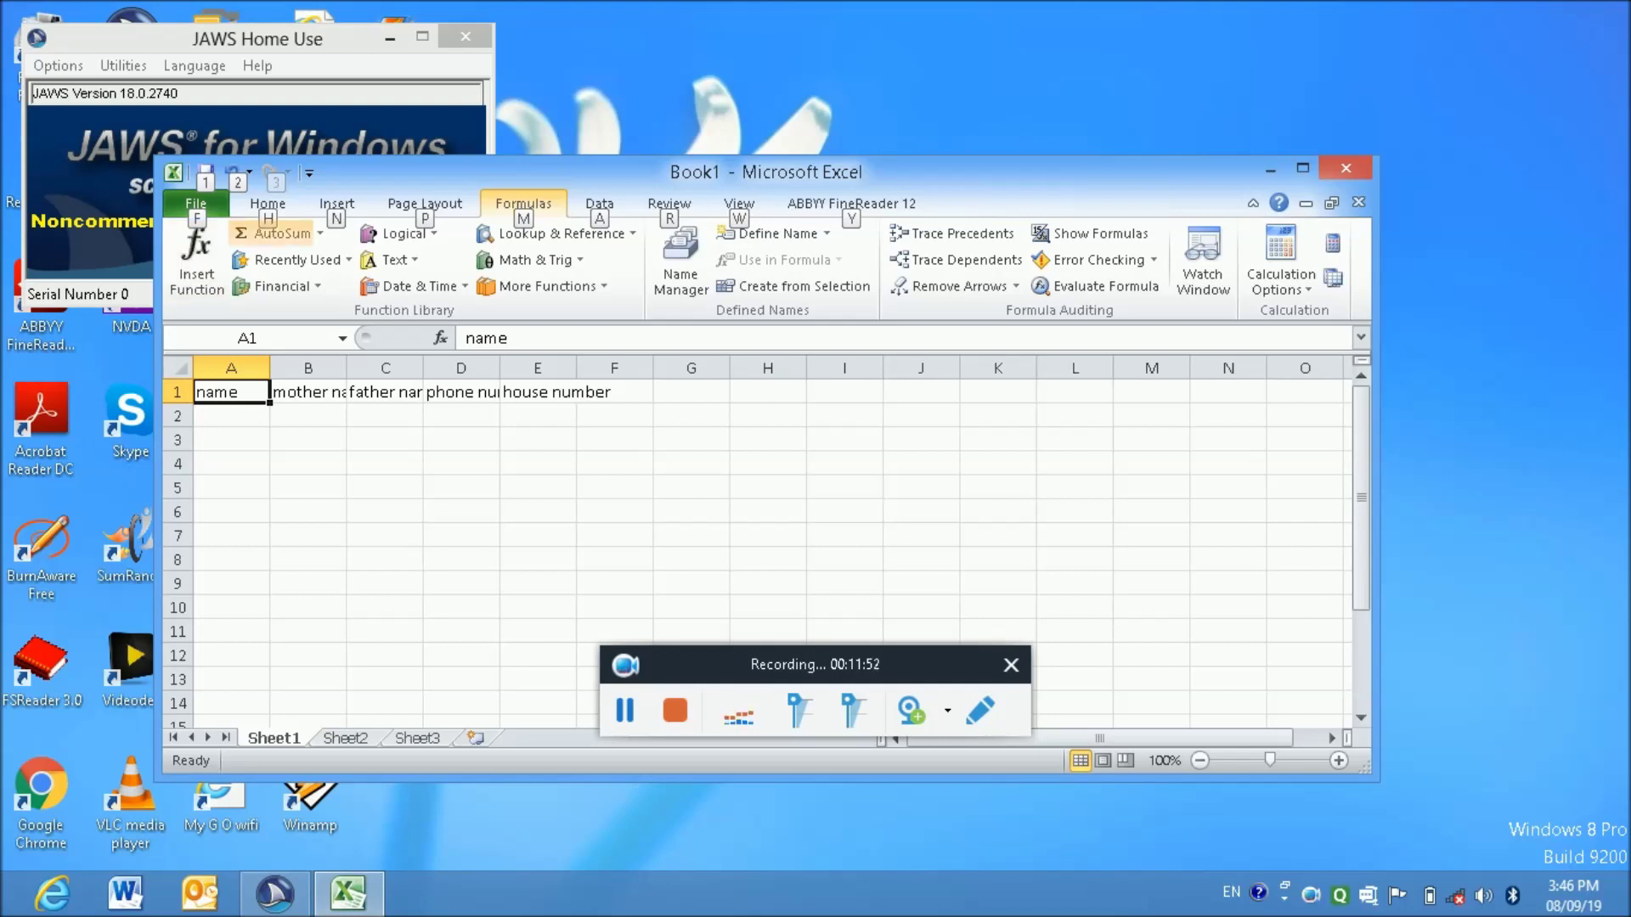
key("Down")
key("Escape")
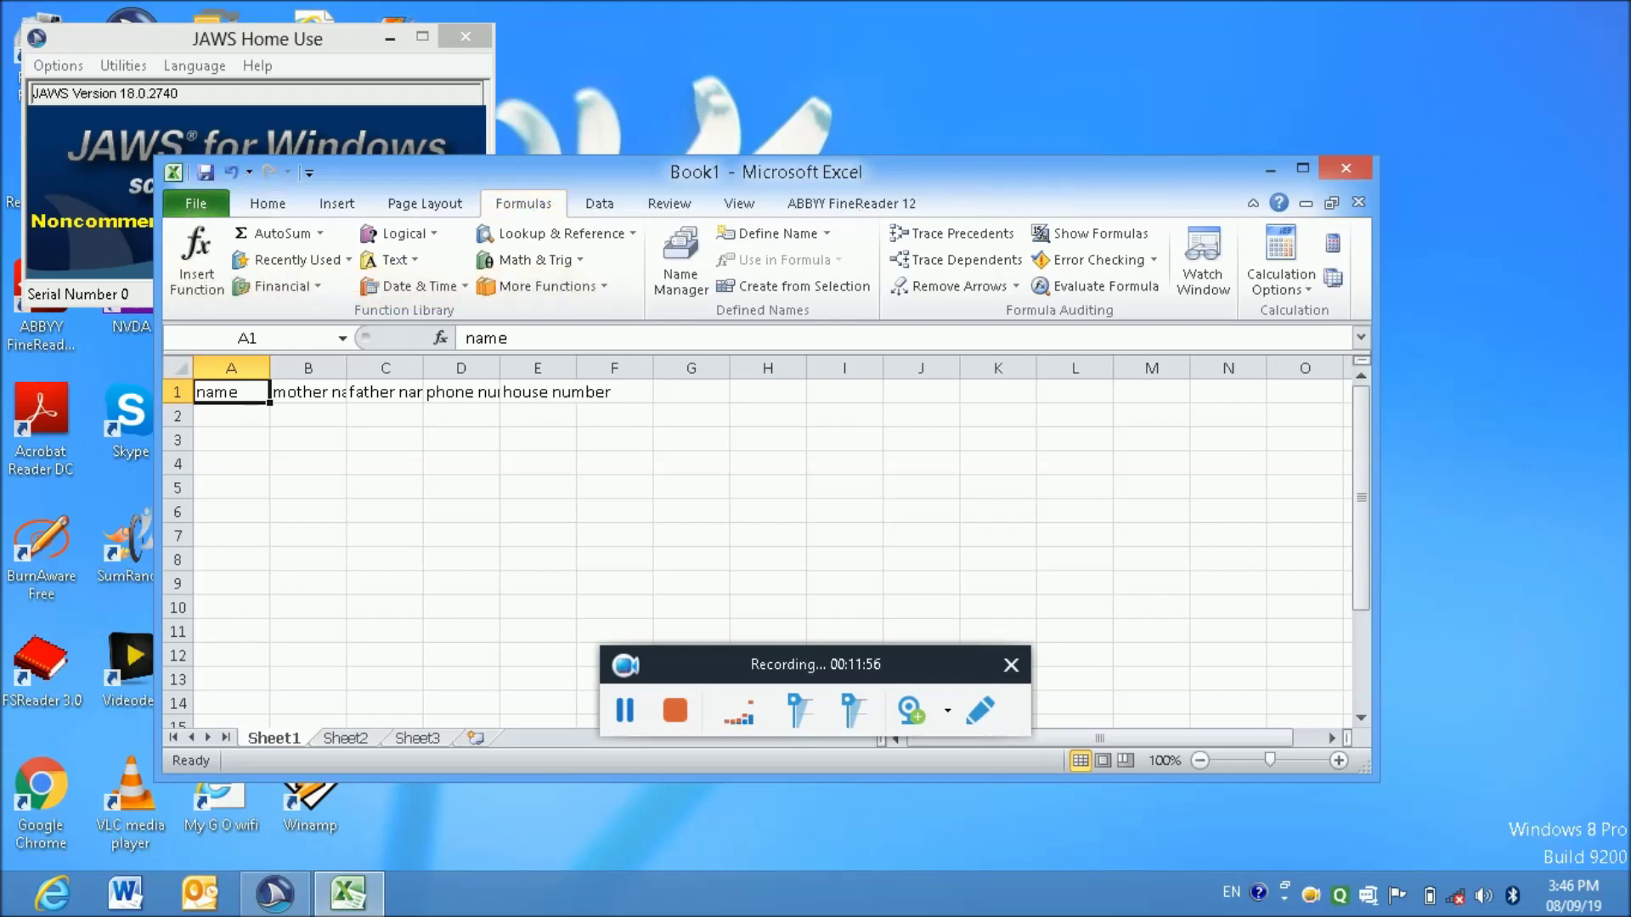
key("alt+m")
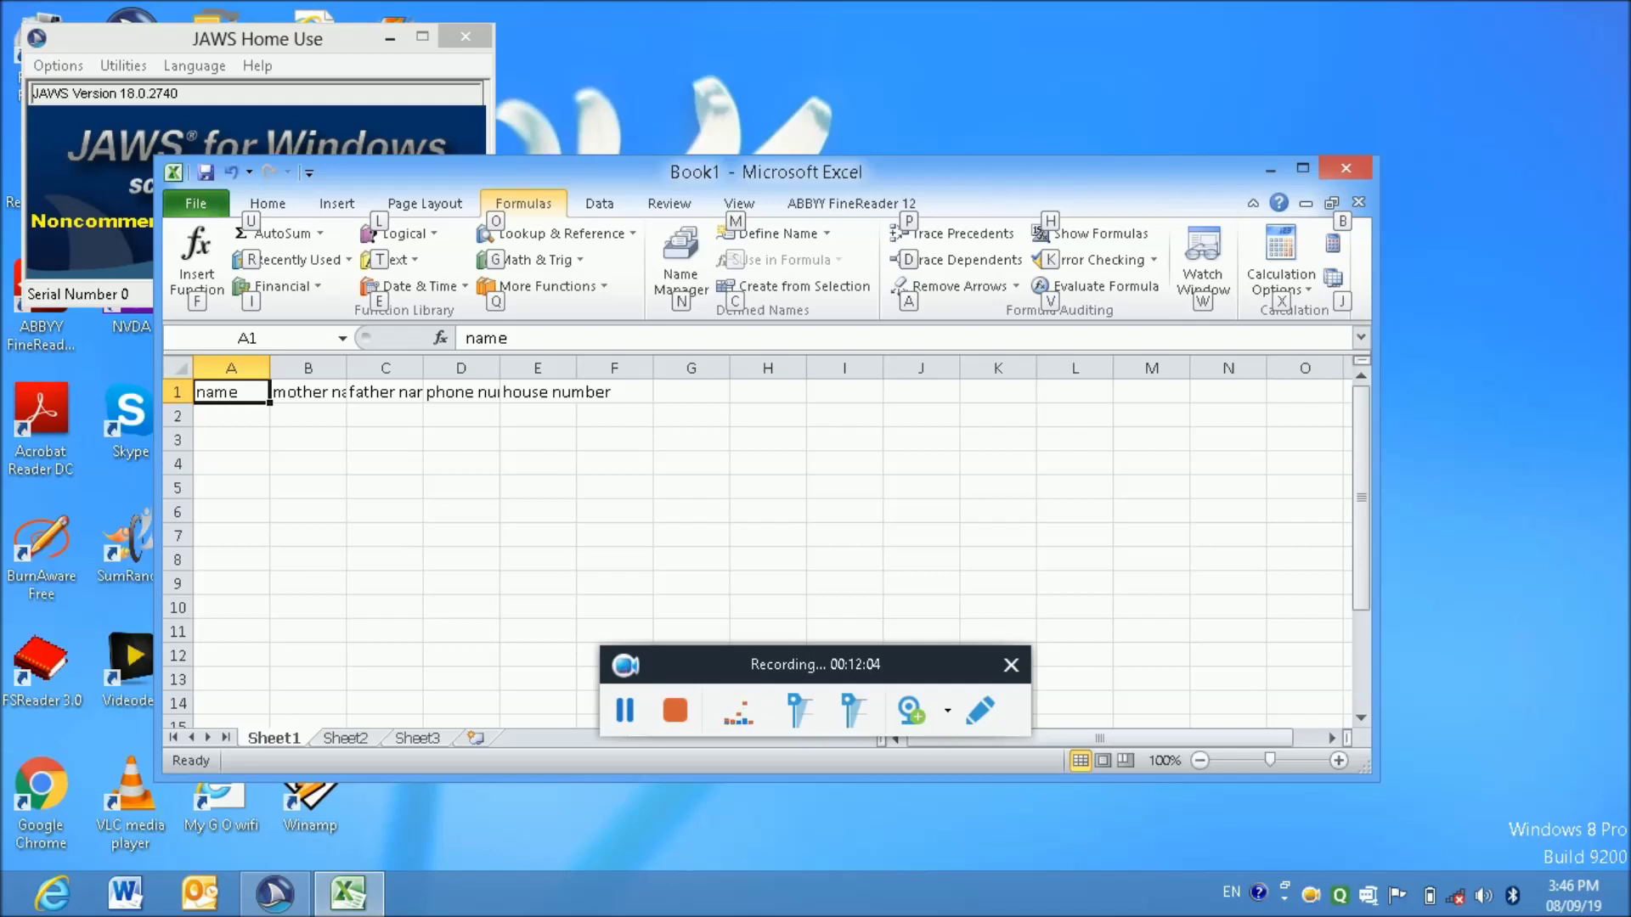
key("ctrl+Right")
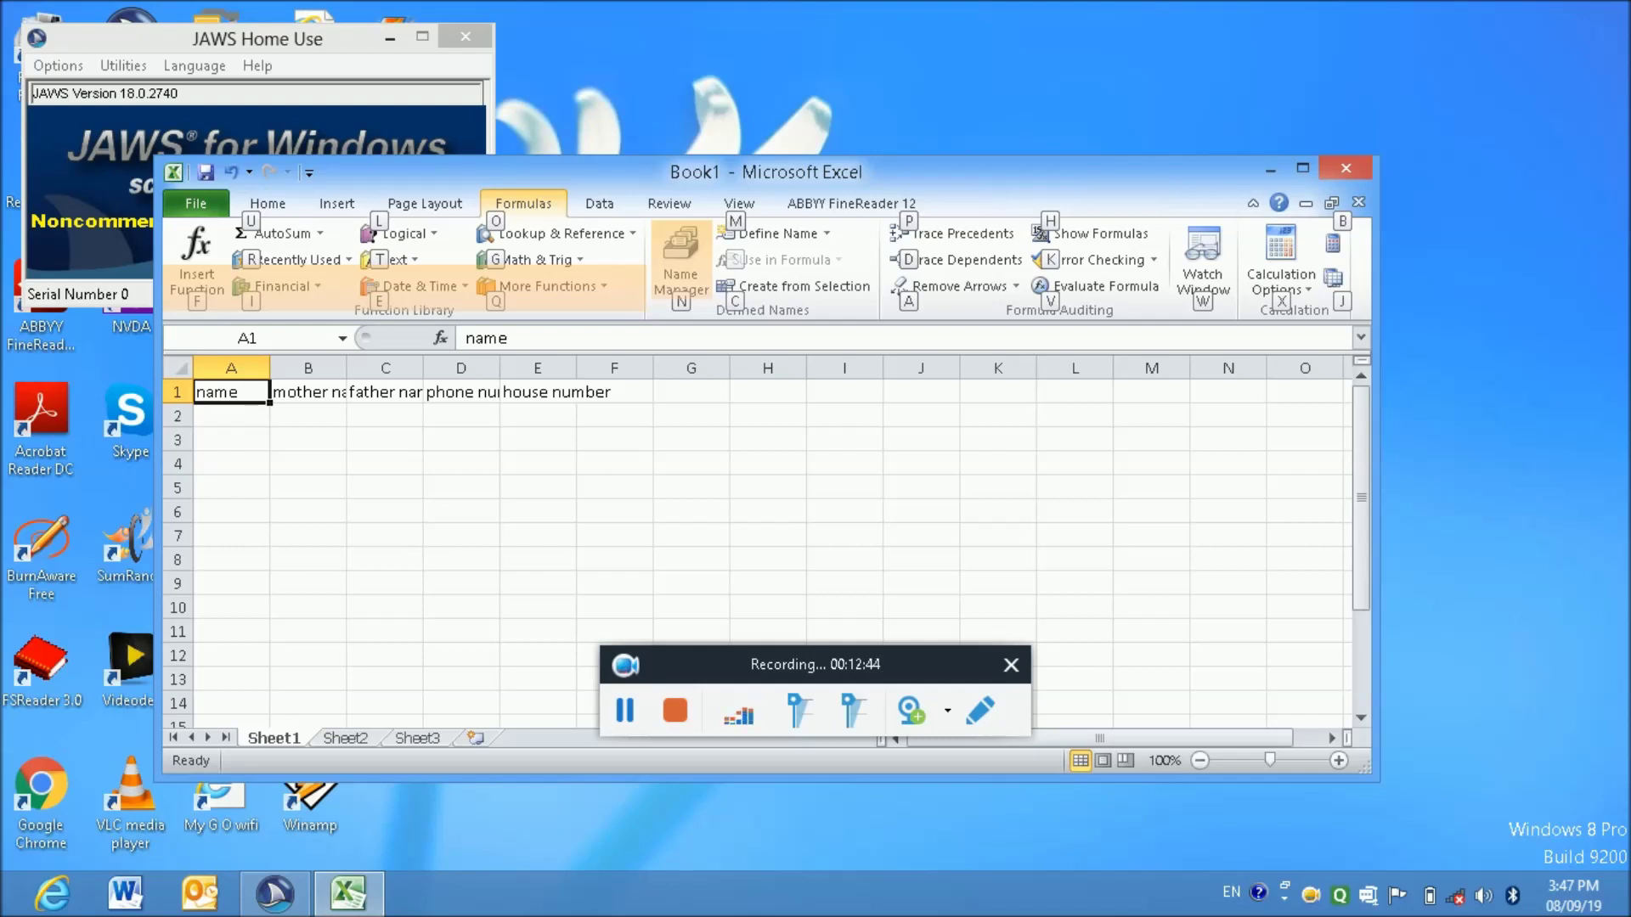
Open the Define Name dropdown and launch the New Name dialog for cell A1
key("Right")
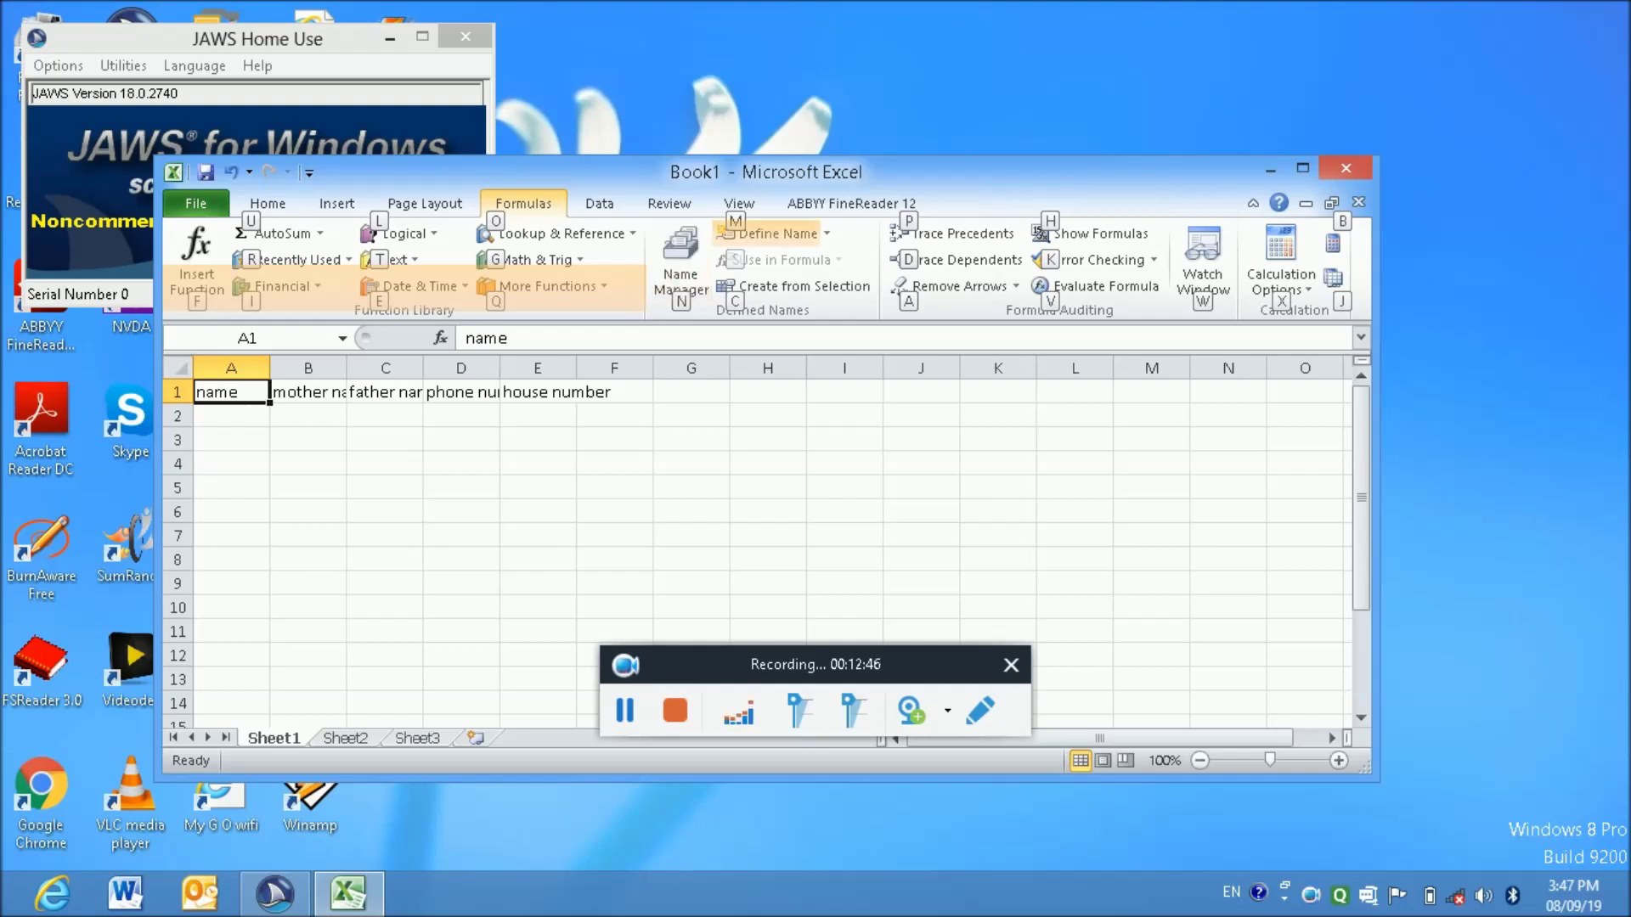
key("Left")
key("Right")
key("Right")
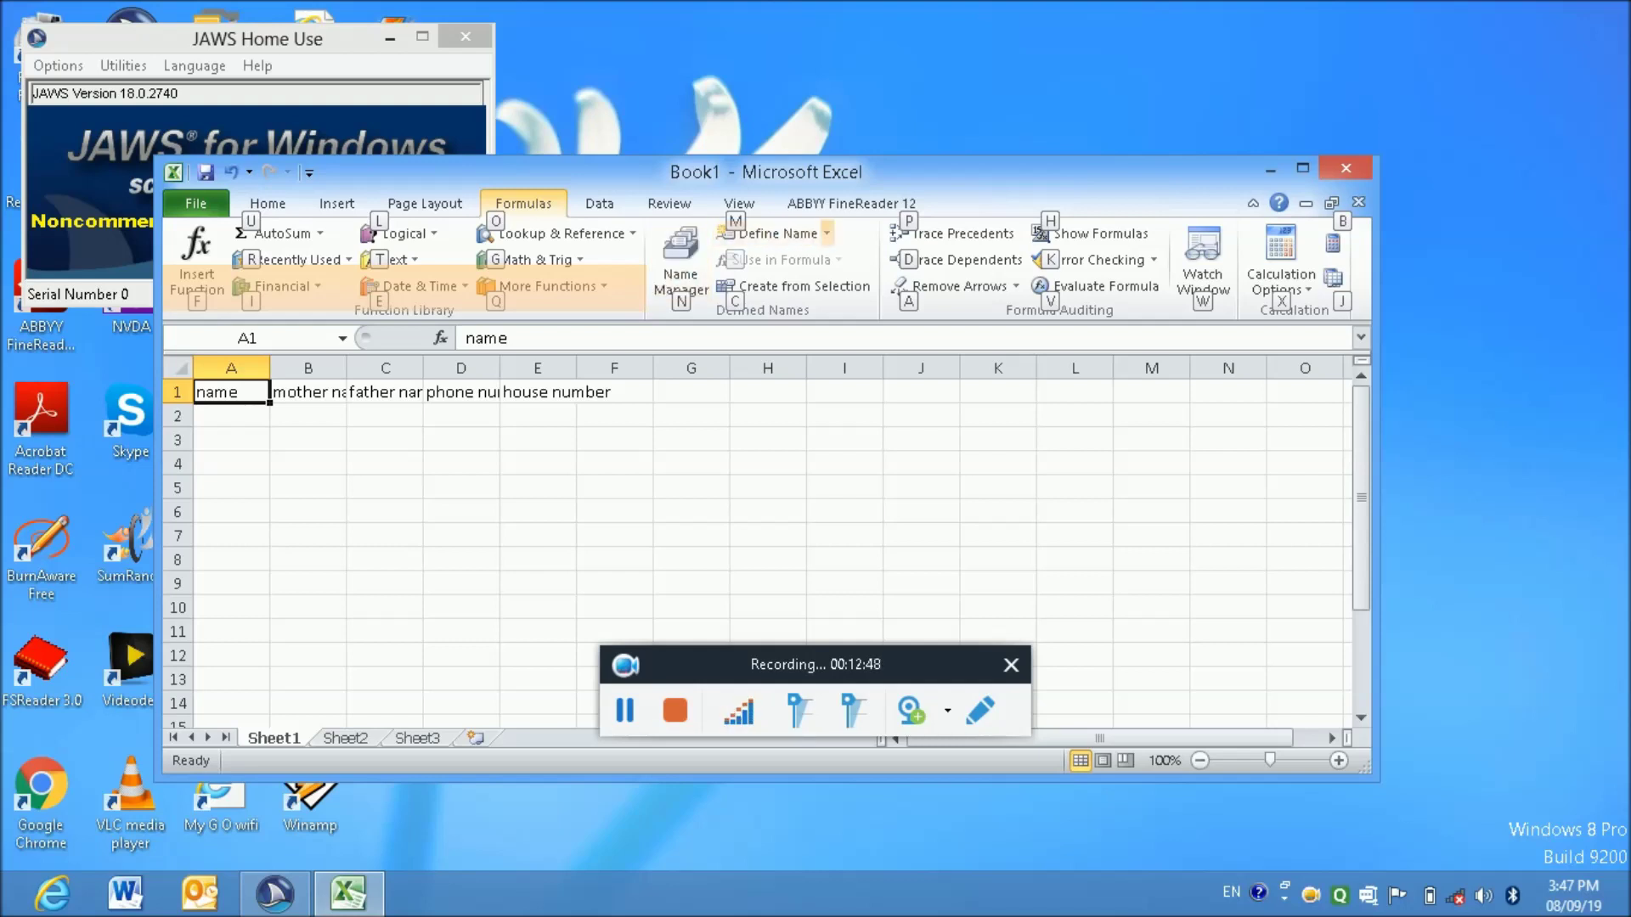
key("Down")
key("Down")
key("Left")
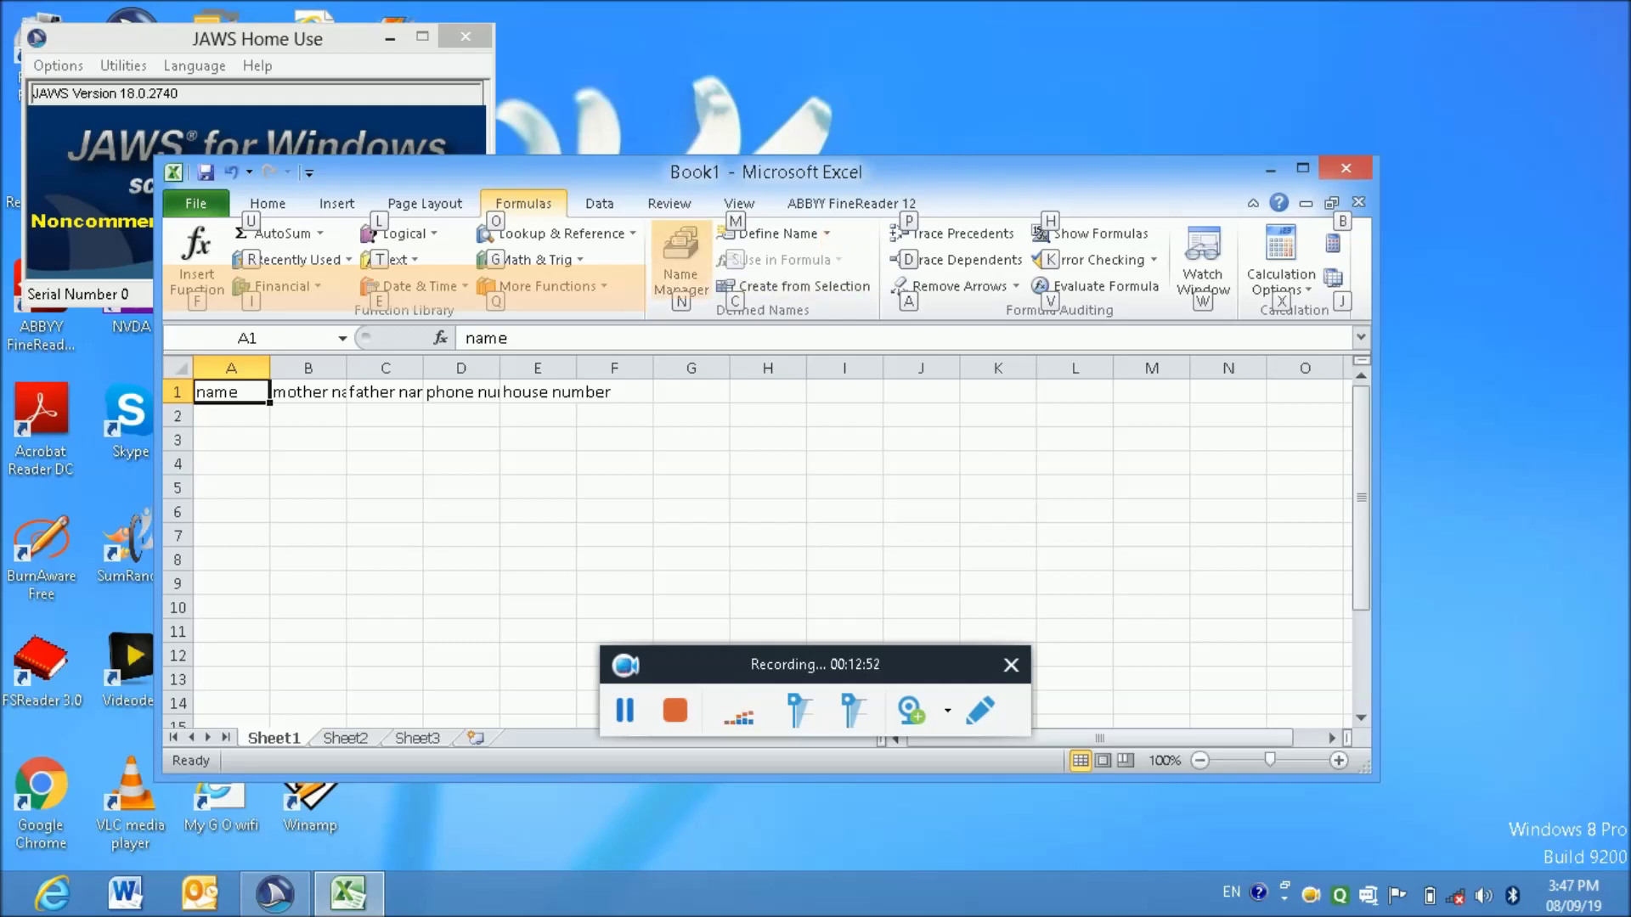
key("Right")
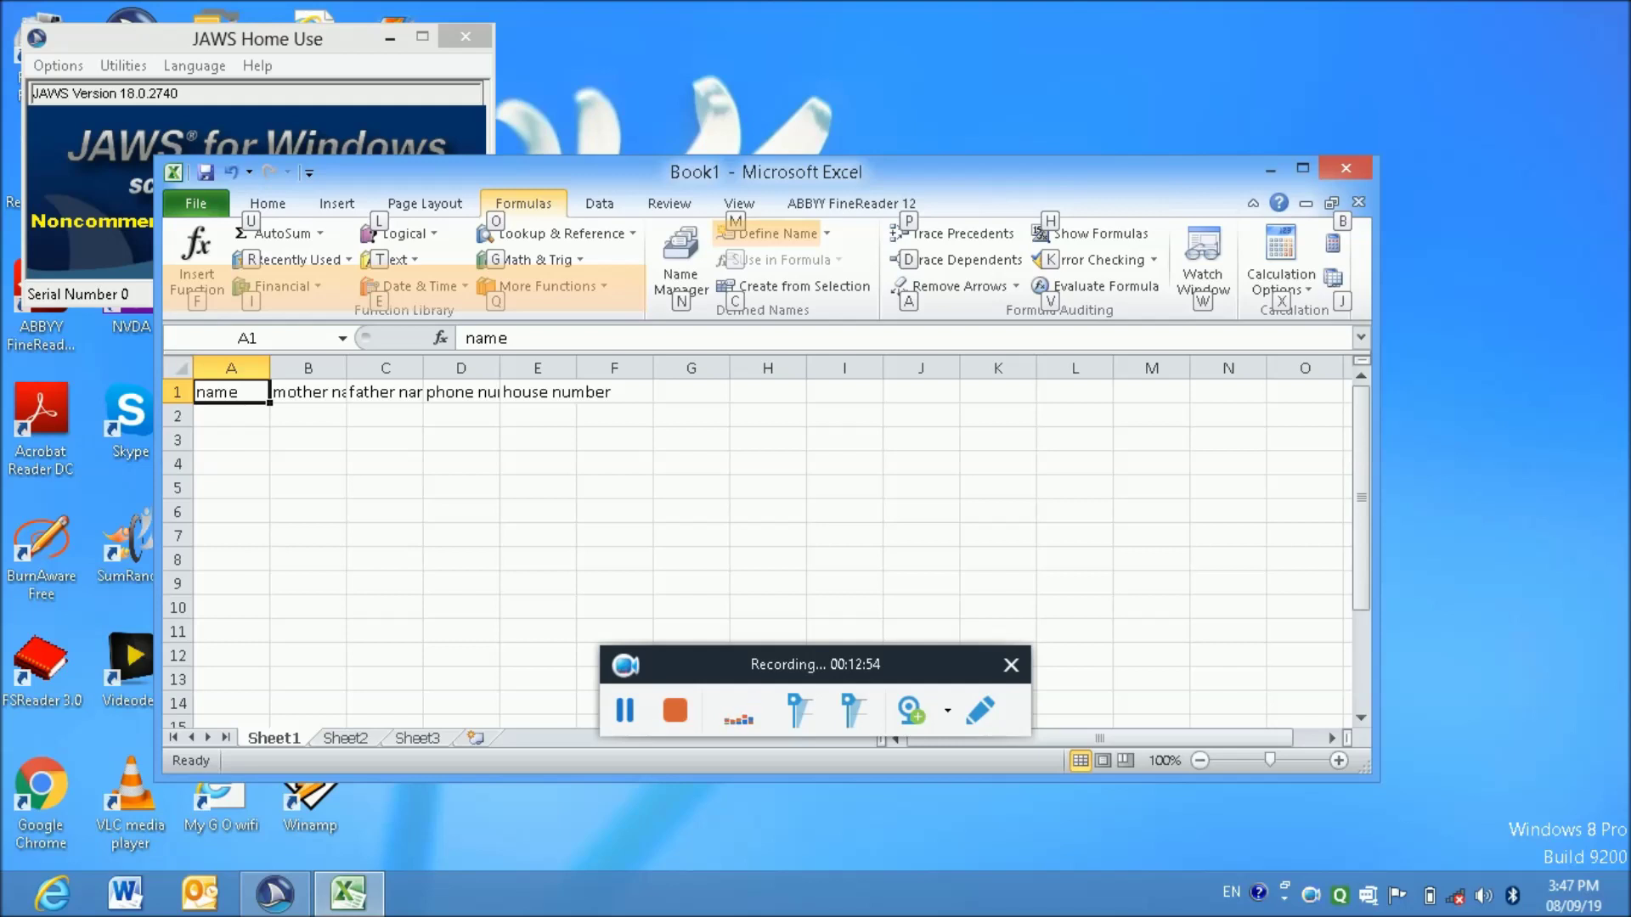
key("m")
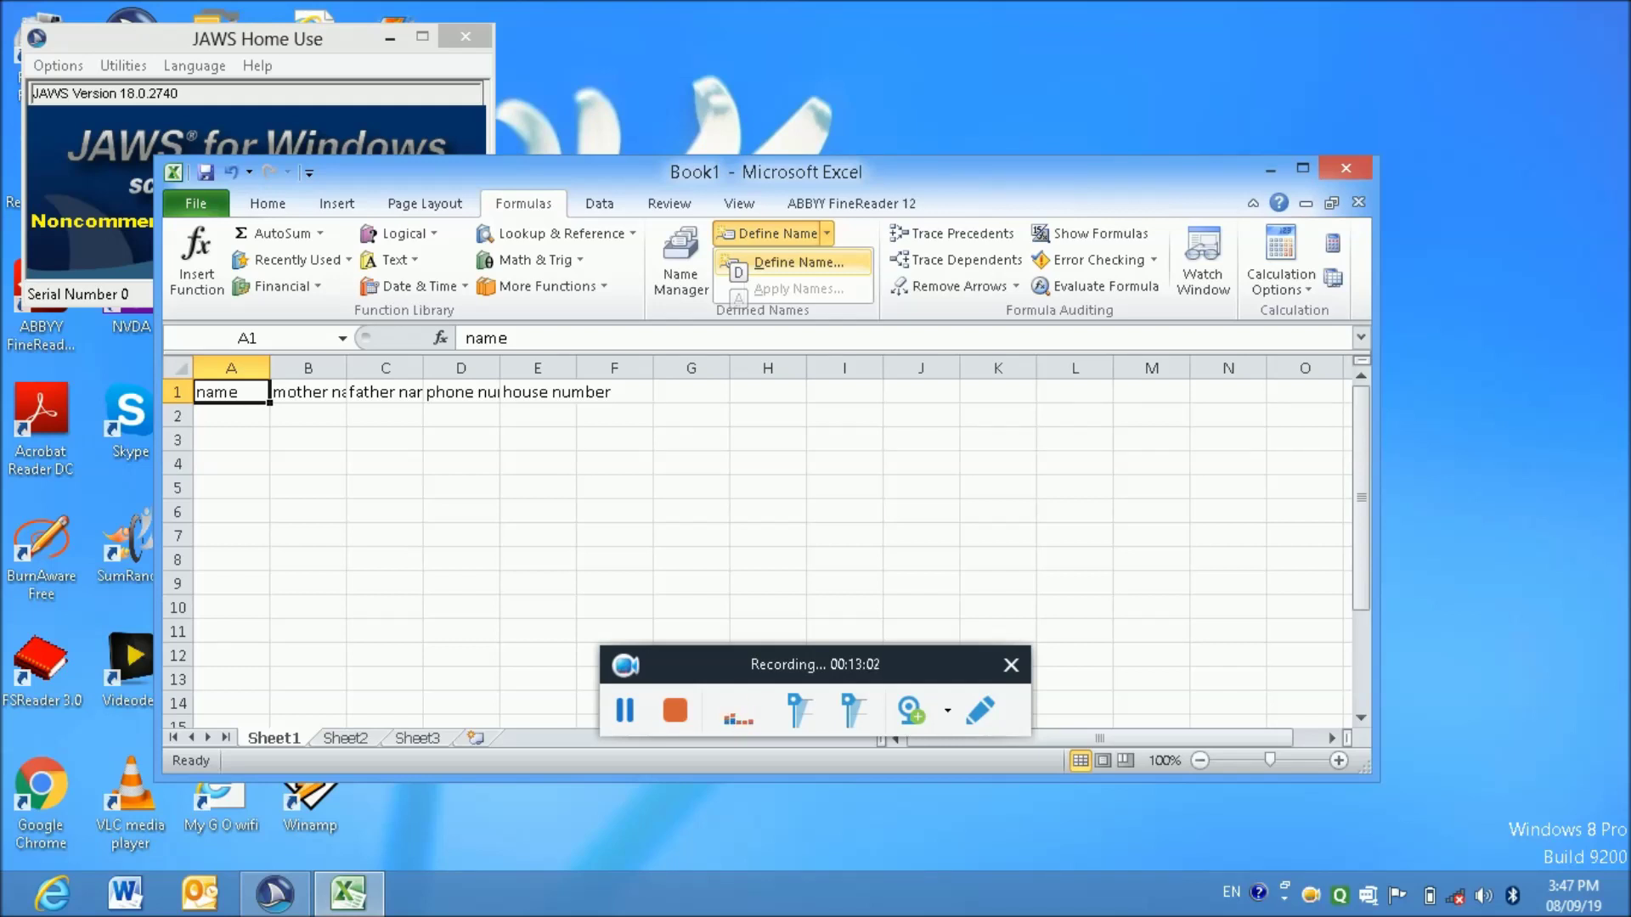
key("Return")
key("Down")
key("Down")
key("Return")
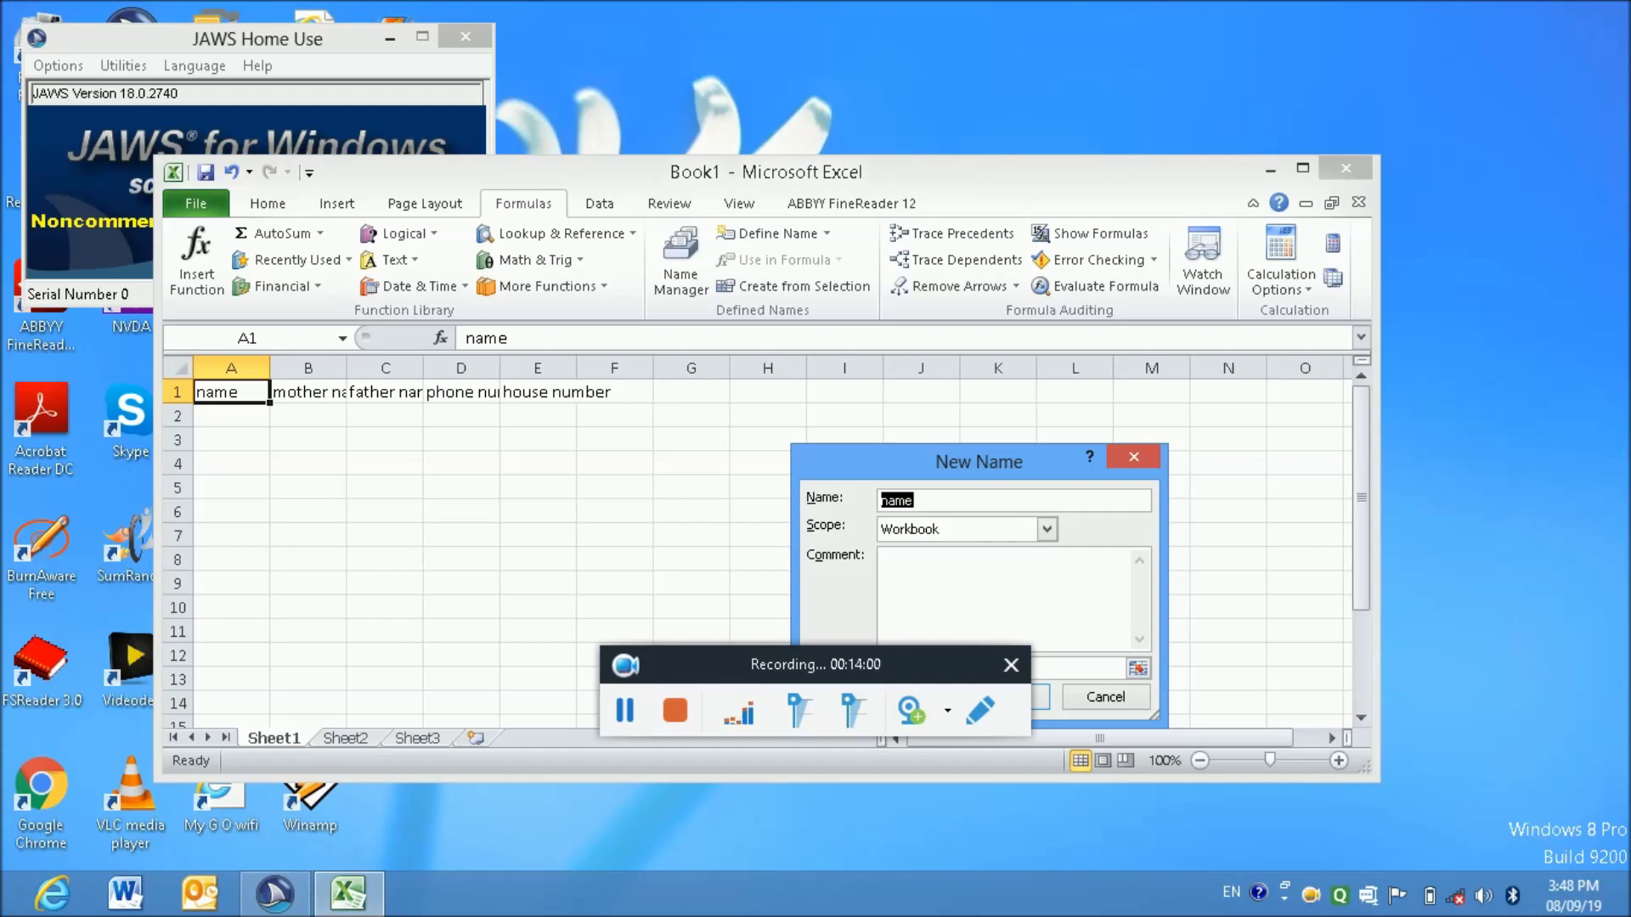
Type a name beginning 'ti' for cell A1 in New Name and confirm it
type("ti")
key("Tab")
key("Tab")
key("Tab")
key("Tab")
key("Return")
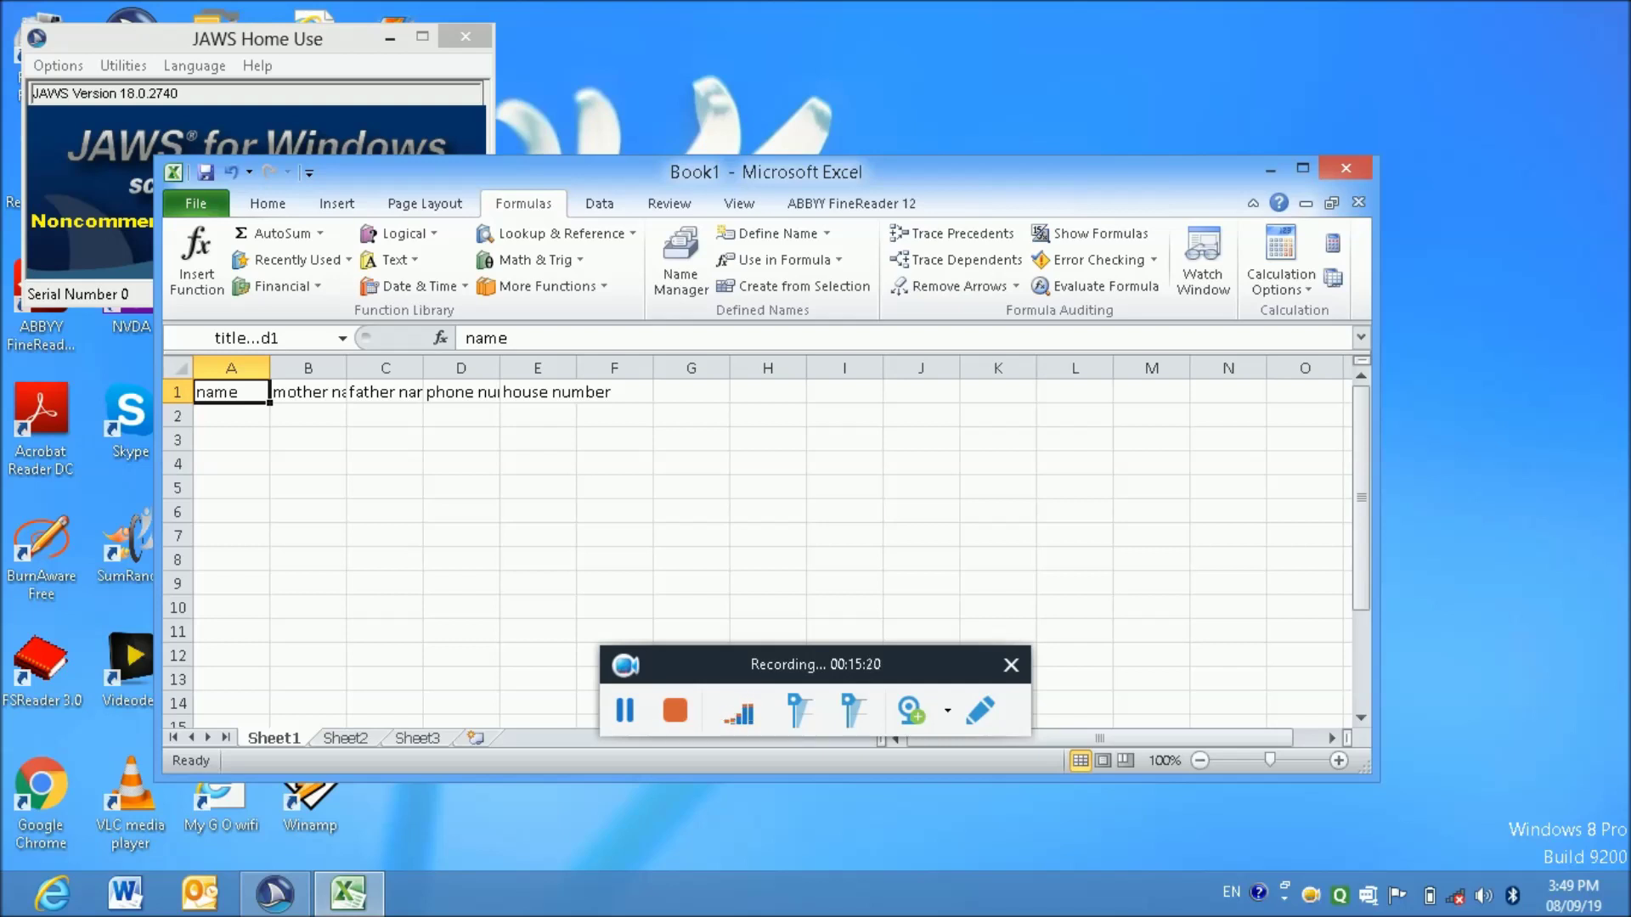
left_click(231, 415)
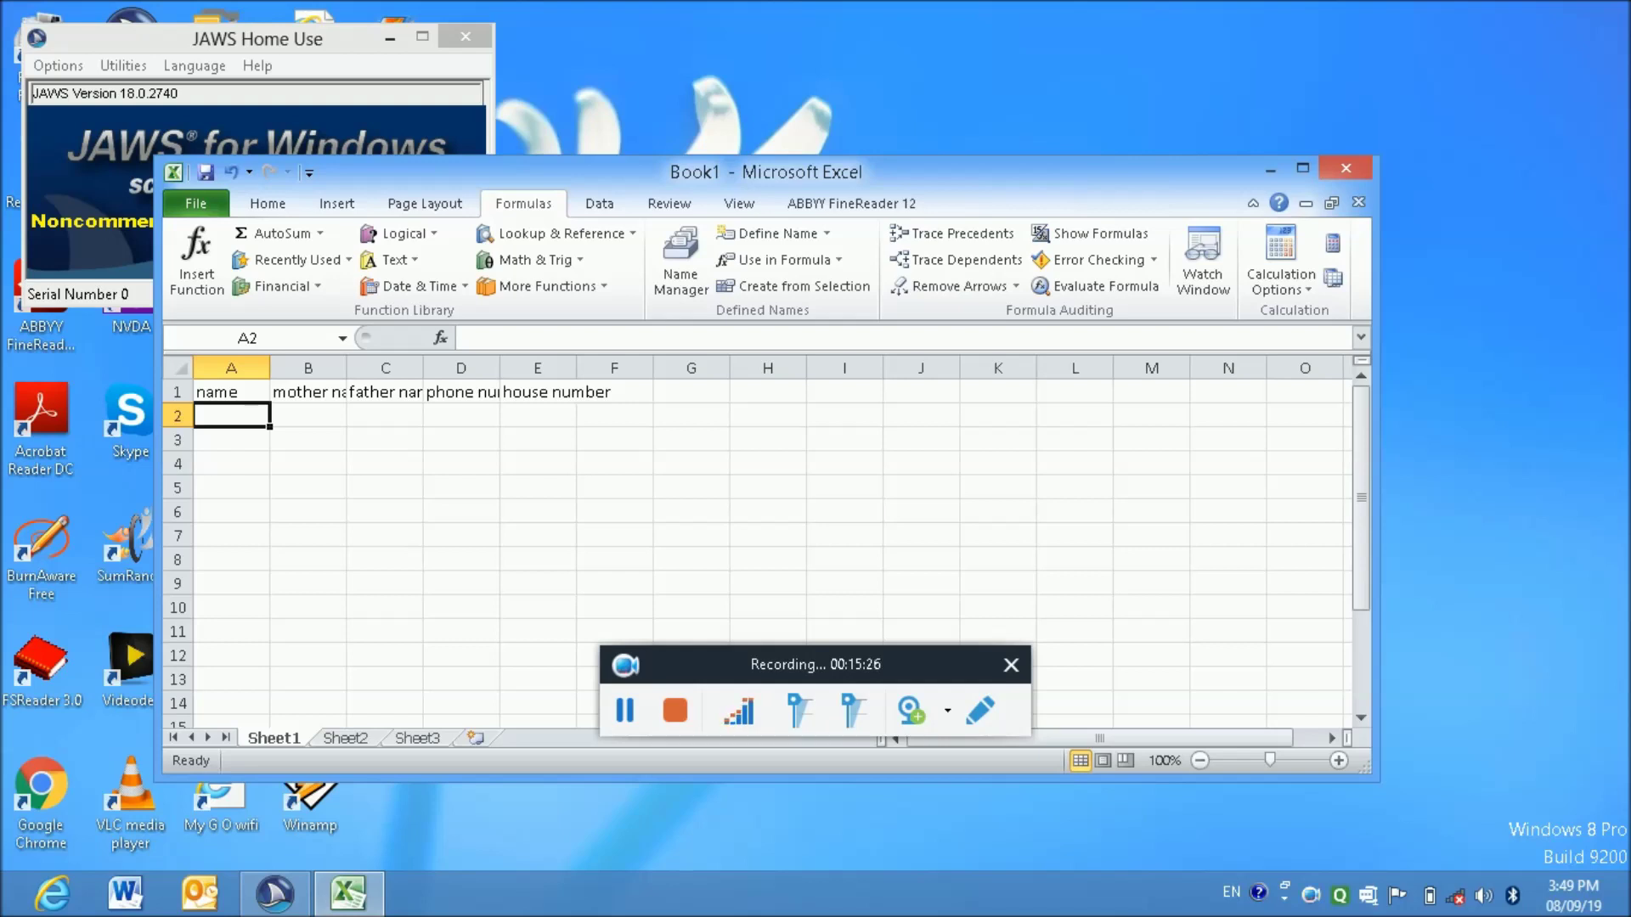
left_click(307, 415)
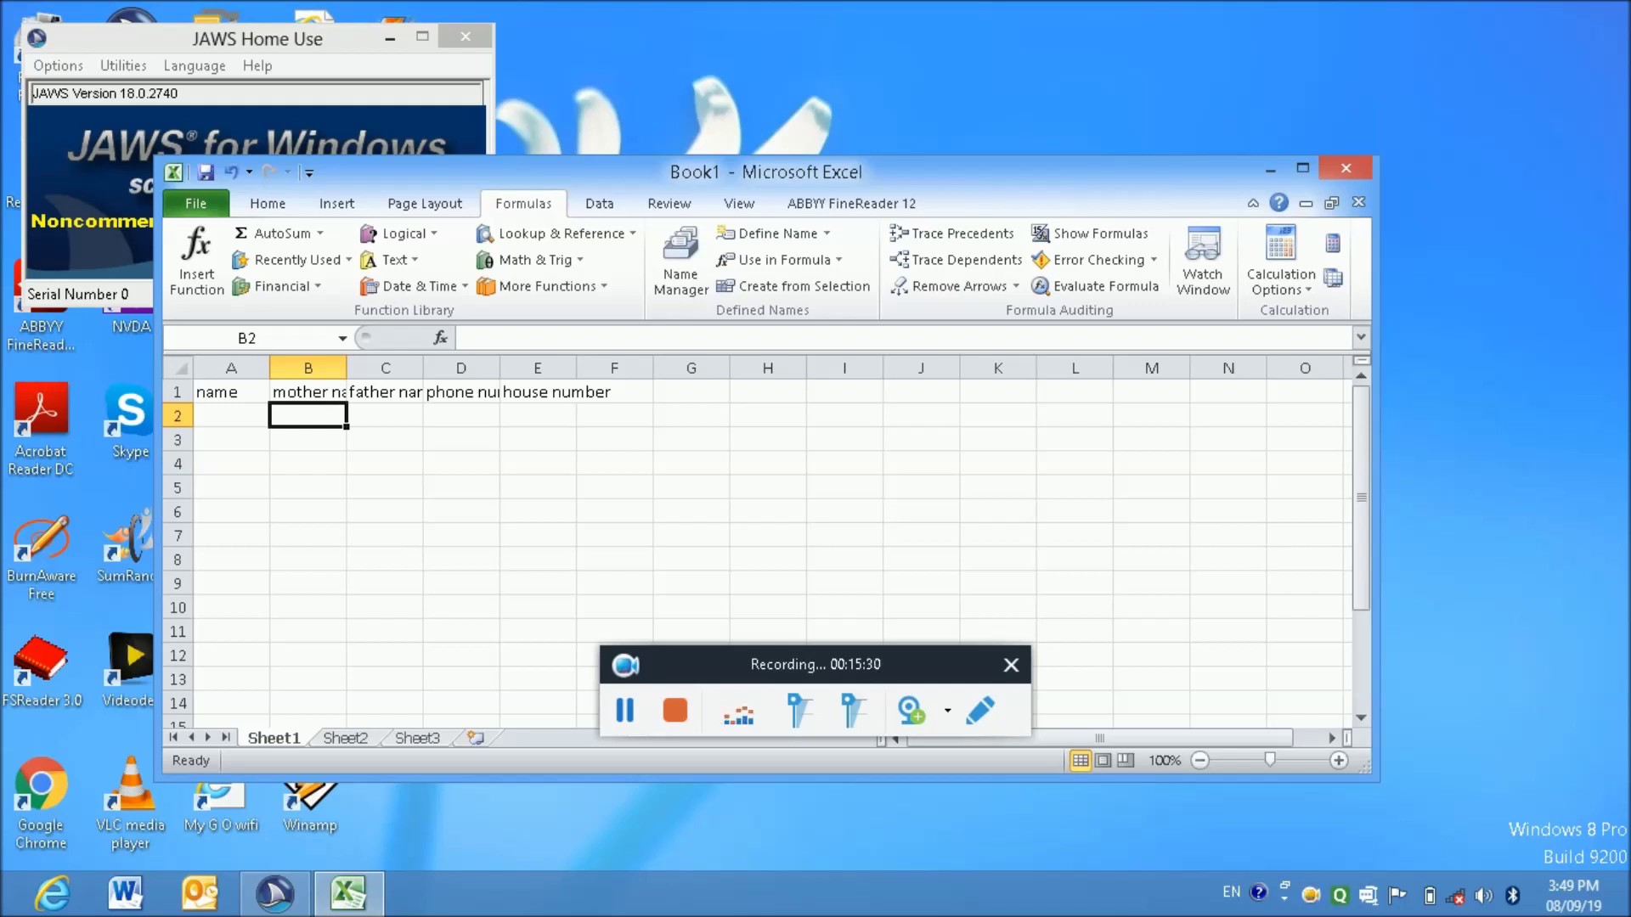
left_click(231, 415)
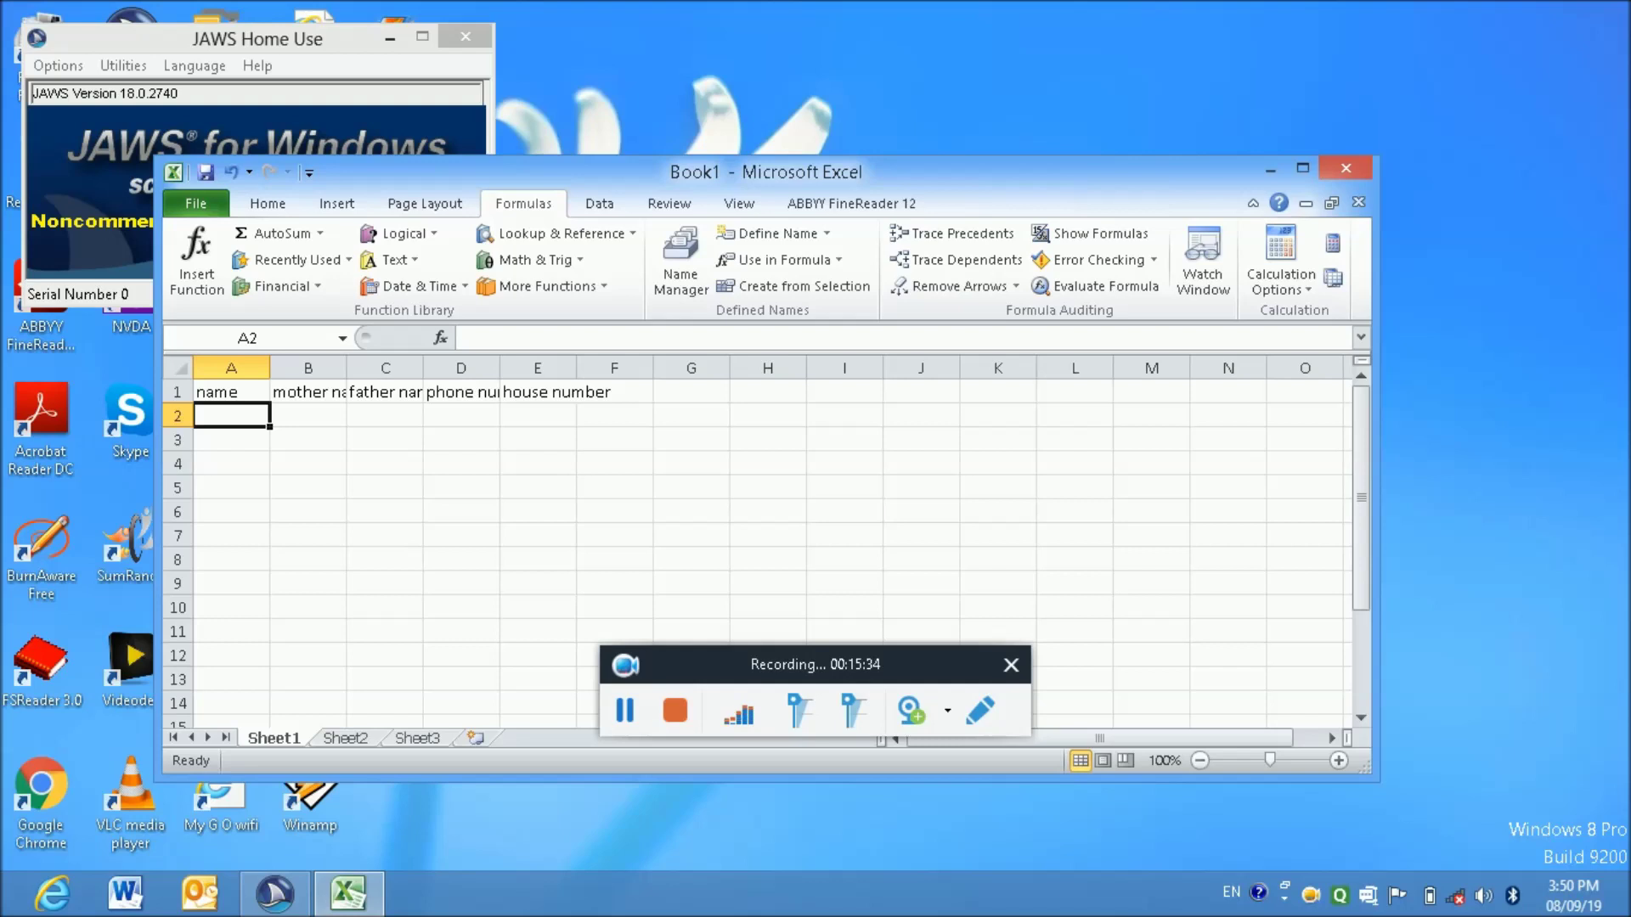
key("Up")
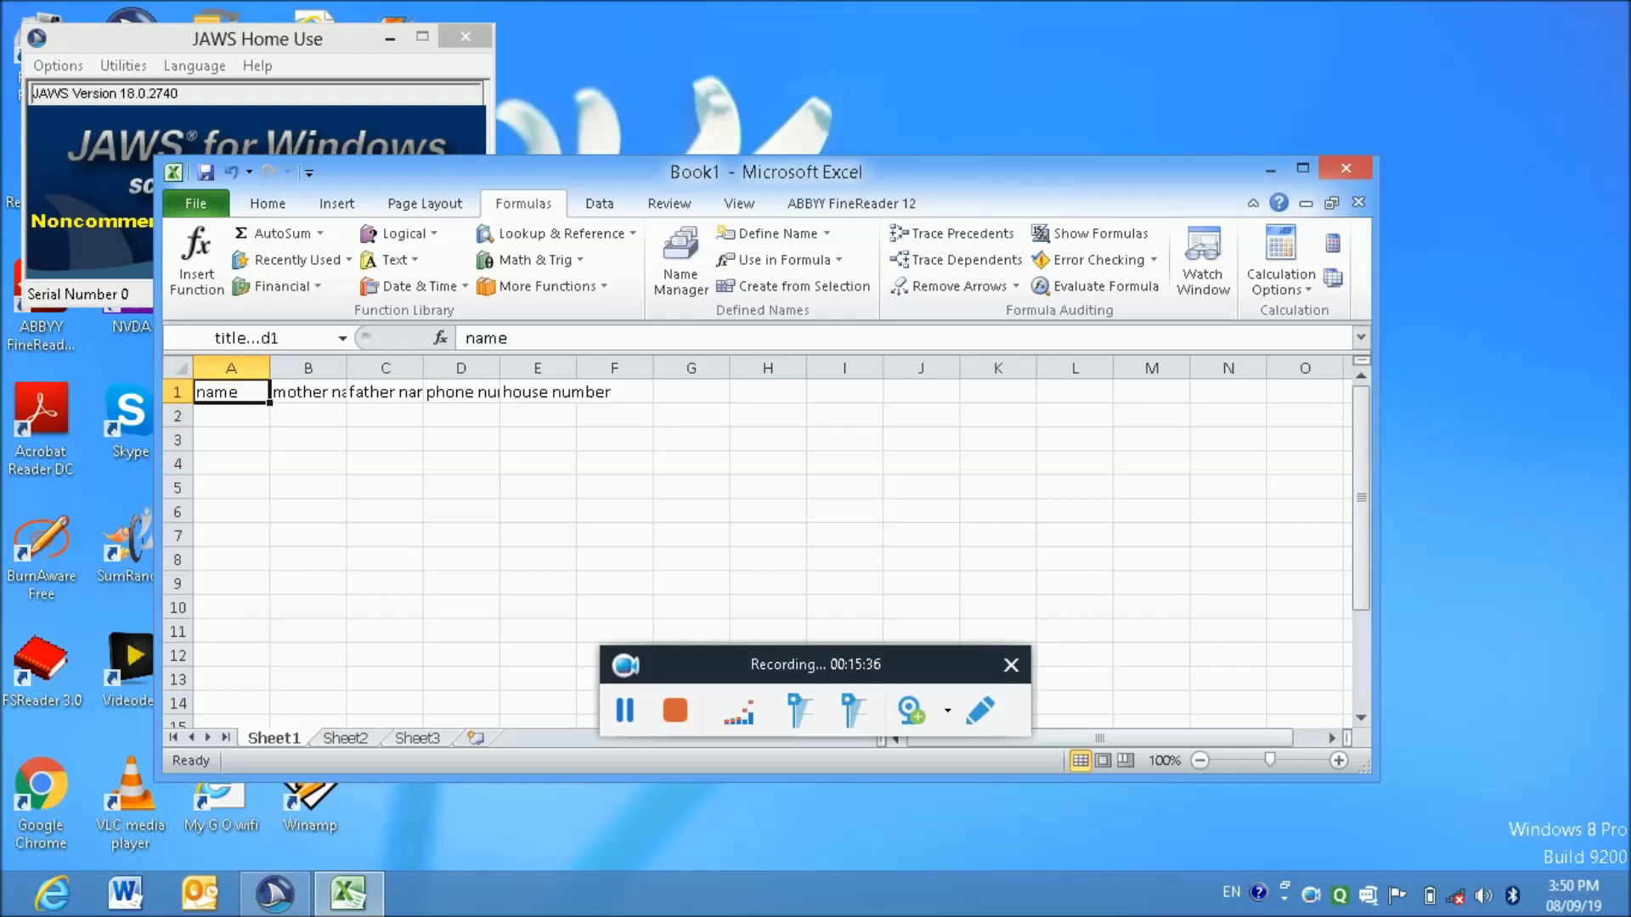
key("Down")
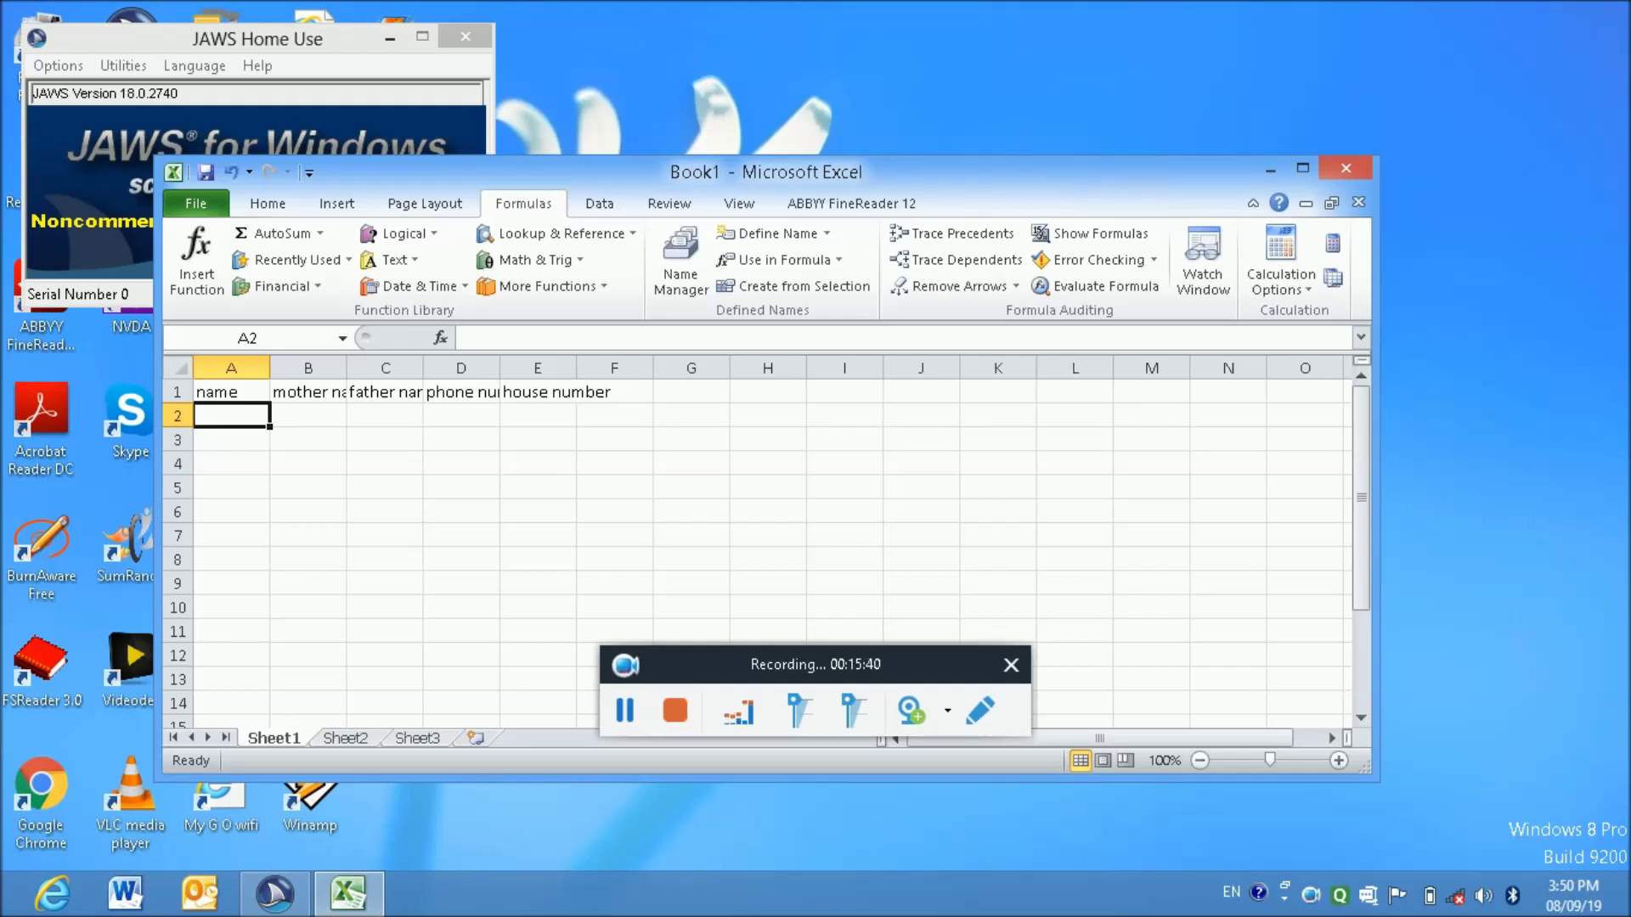
key("Right")
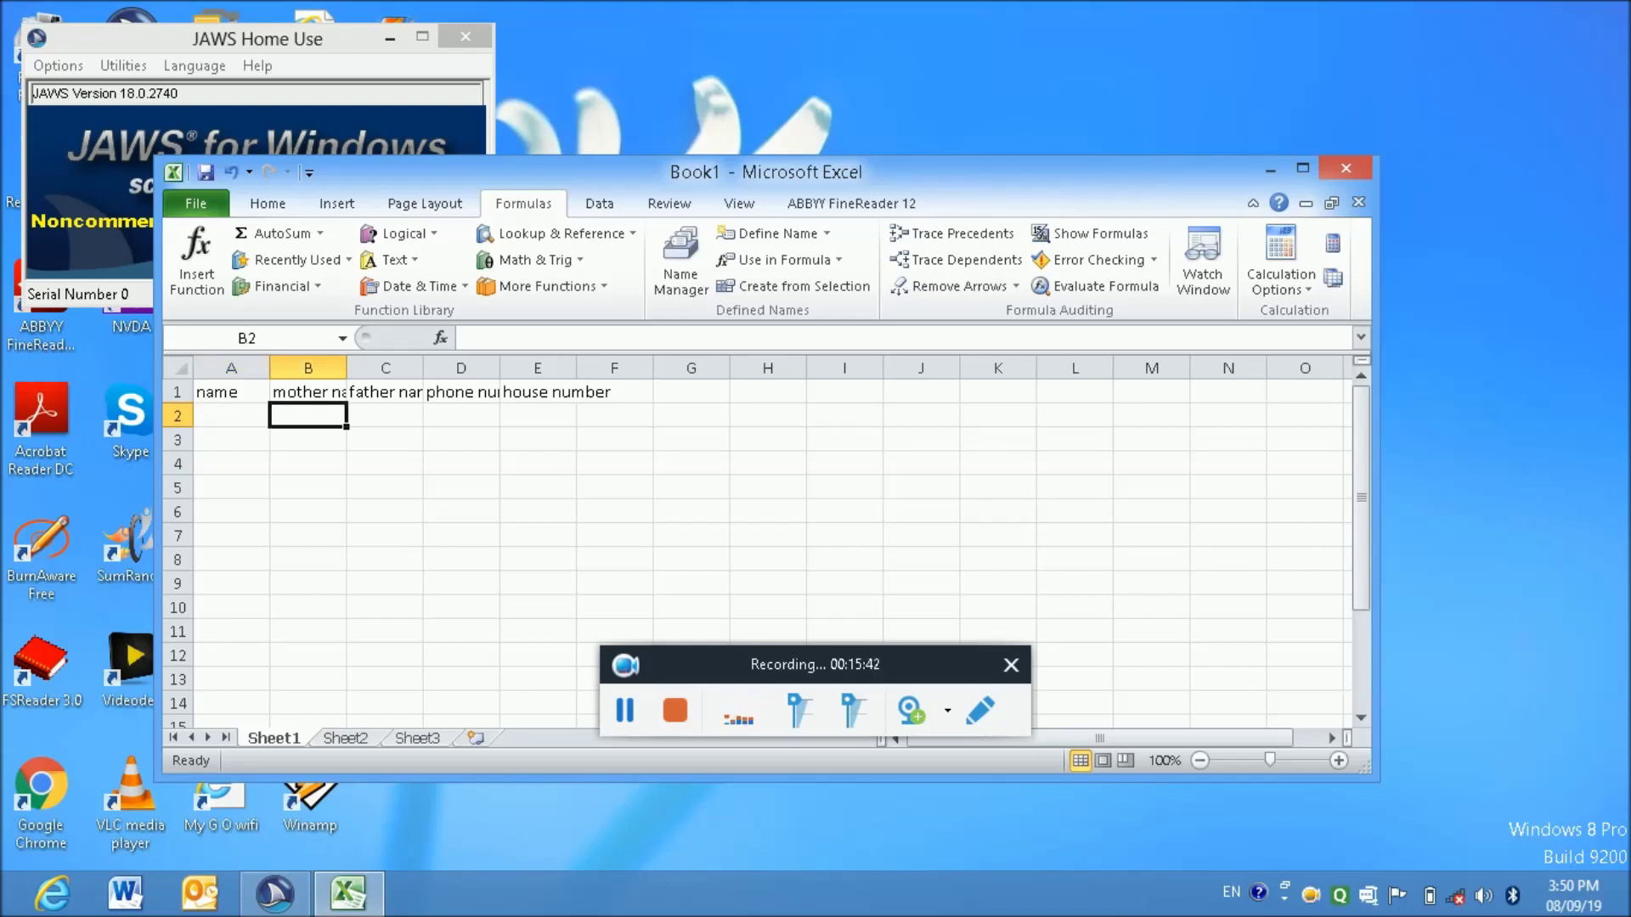
key("Right")
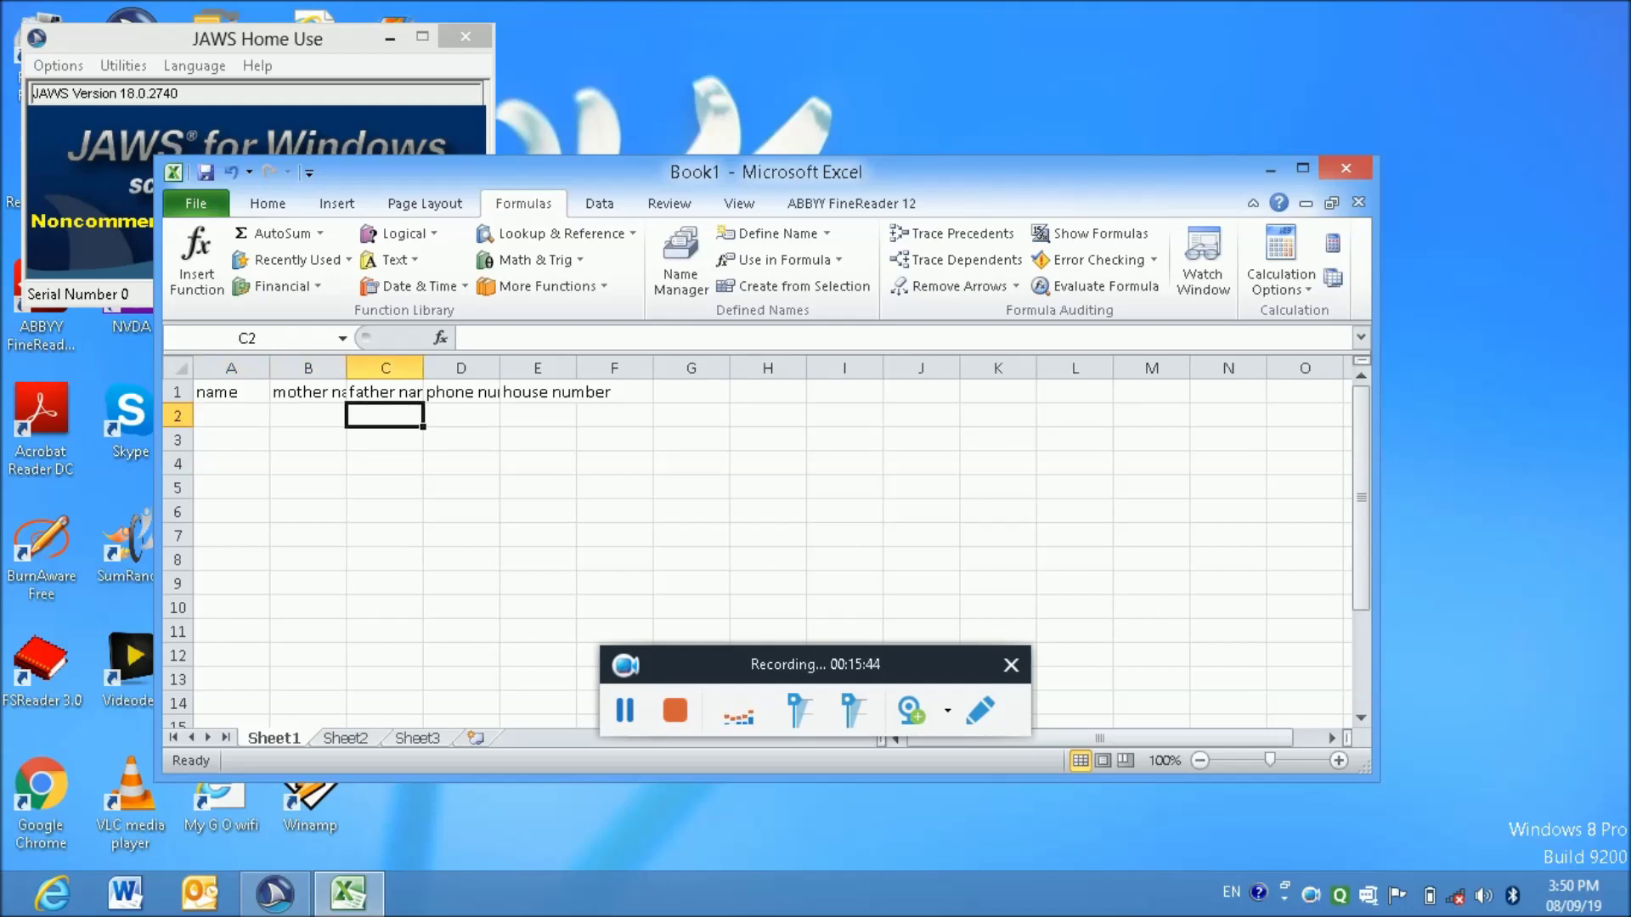
key("Right")
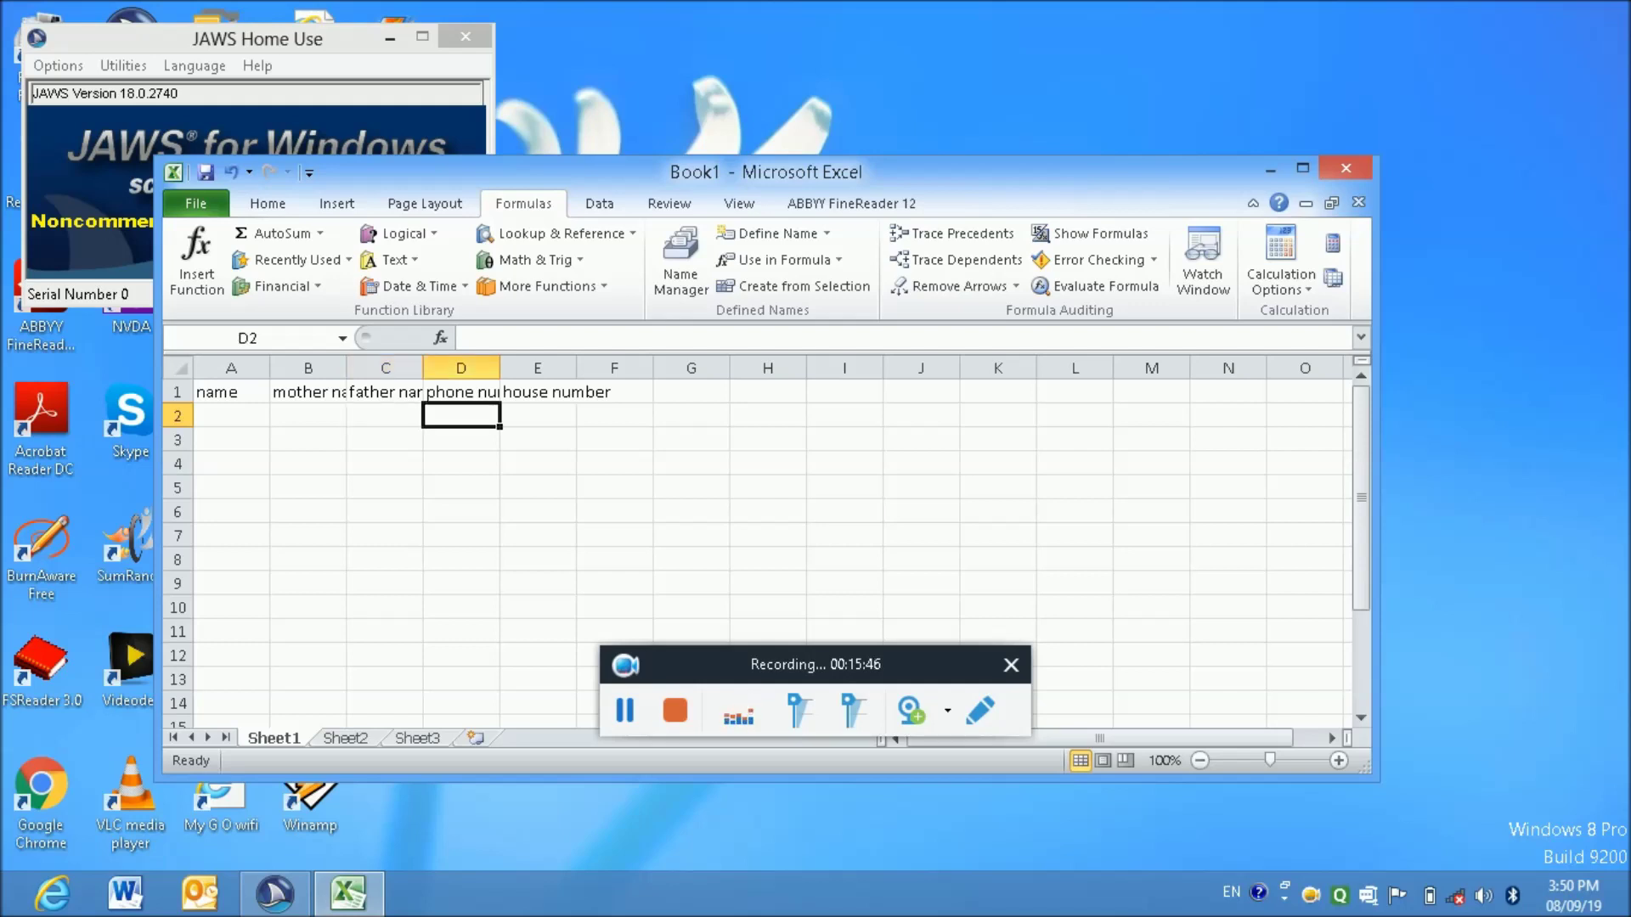
key("Left")
key("Left")
key("Left")
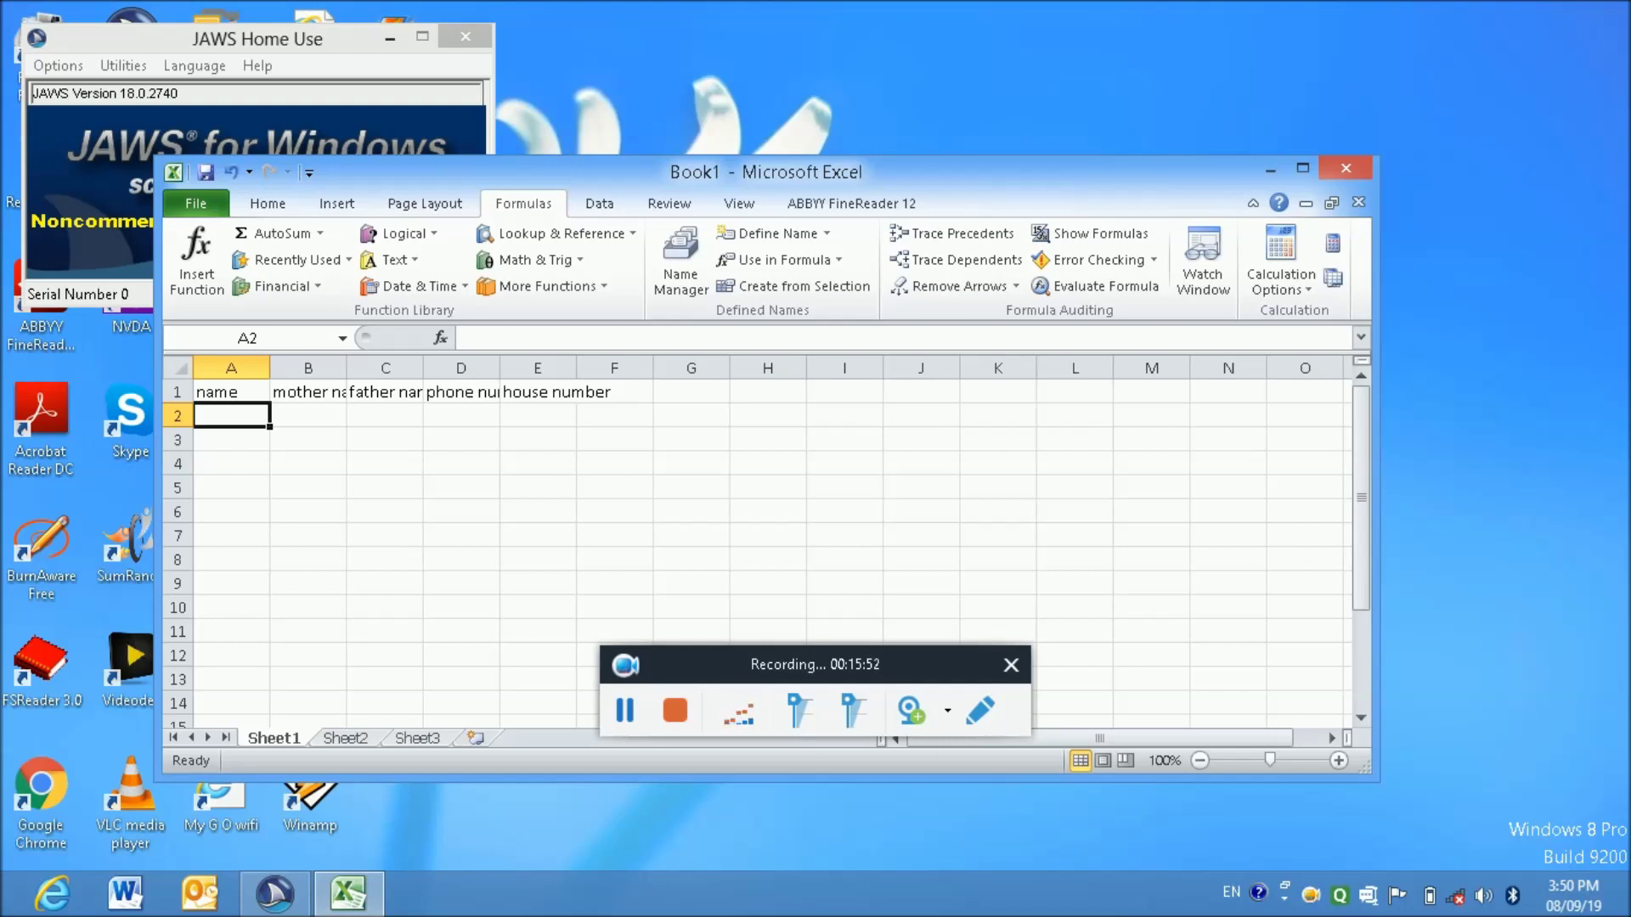
key("Down")
key("Down")
key("Down")
key("Down")
key("Down")
key("Down")
key("Down")
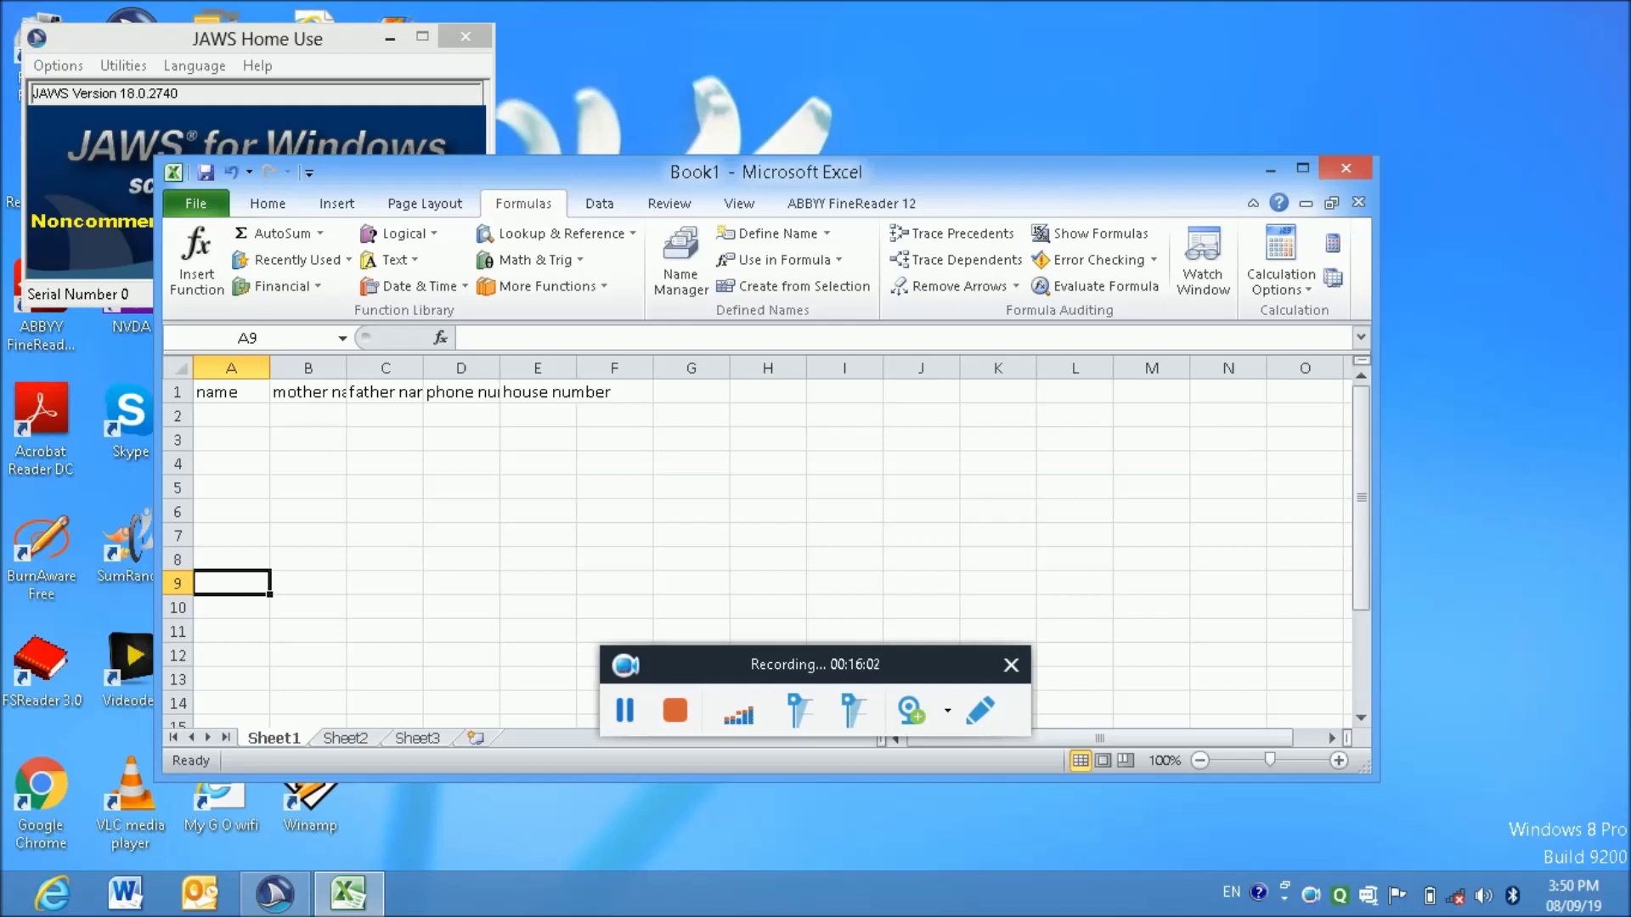
key("Right")
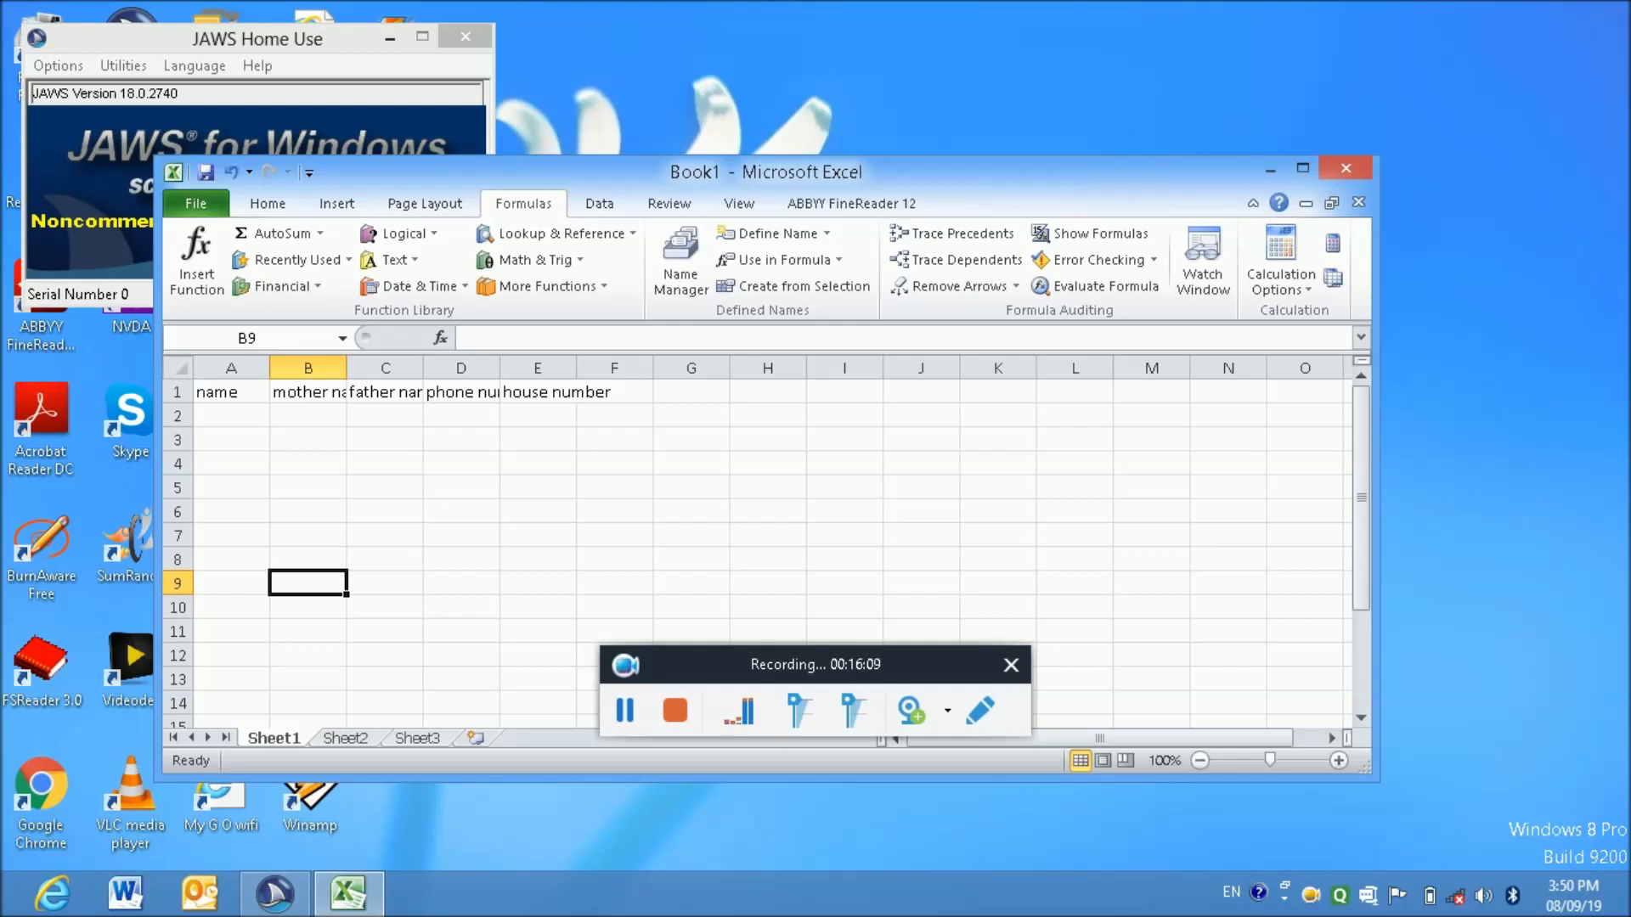
key("Left")
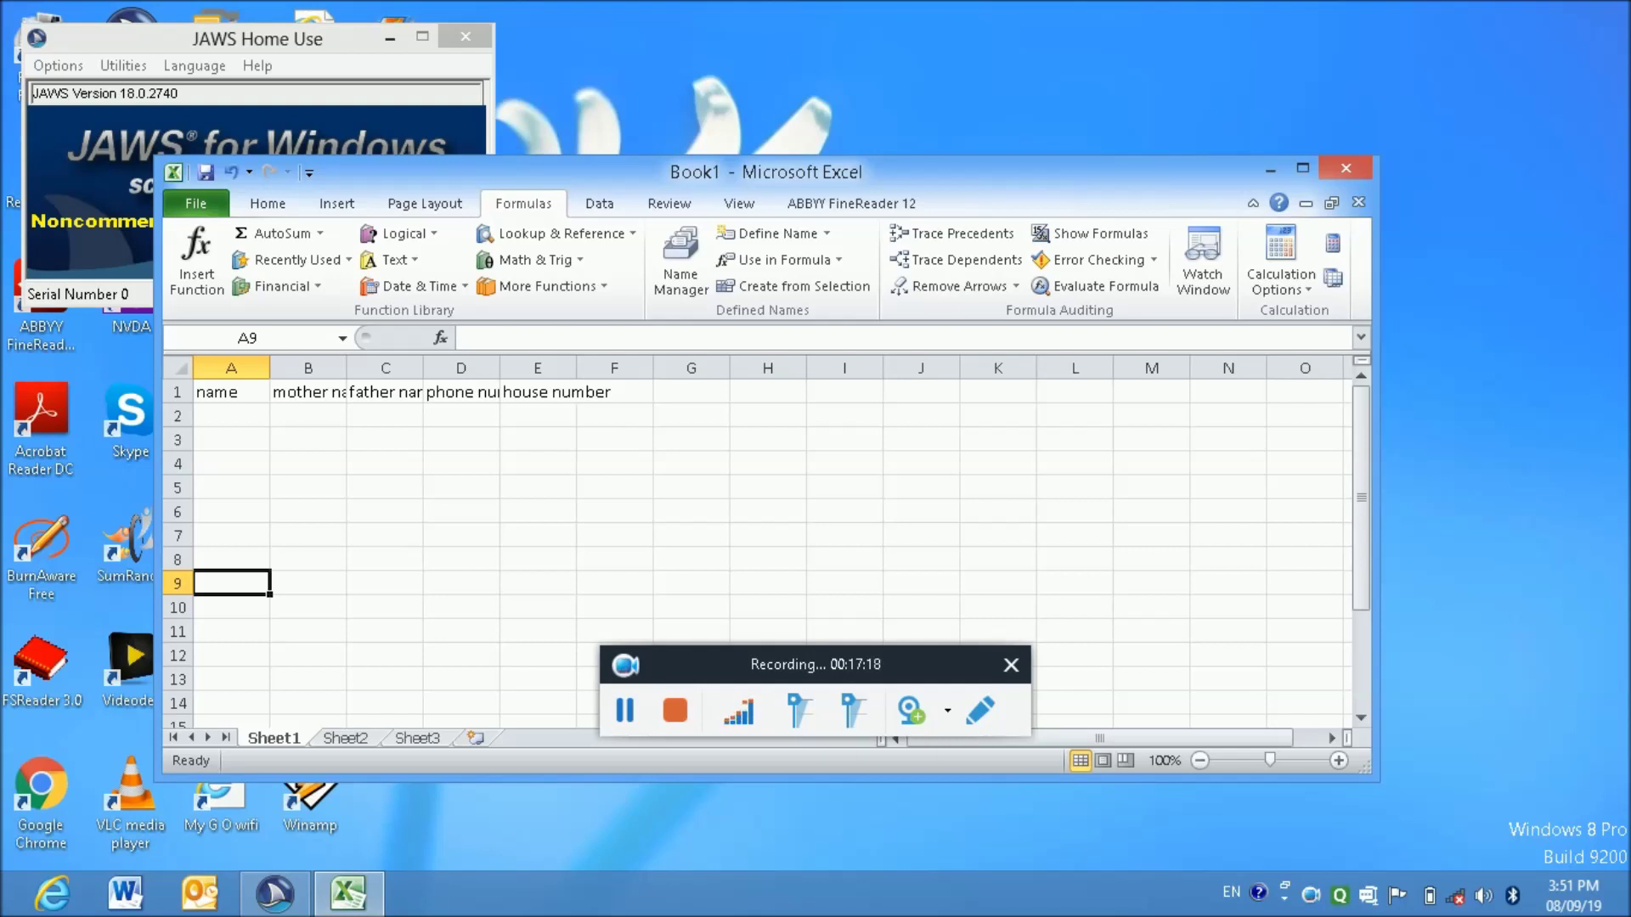
Close Excel without saving and relaunch it through the Start search 'exc'
key("Up")
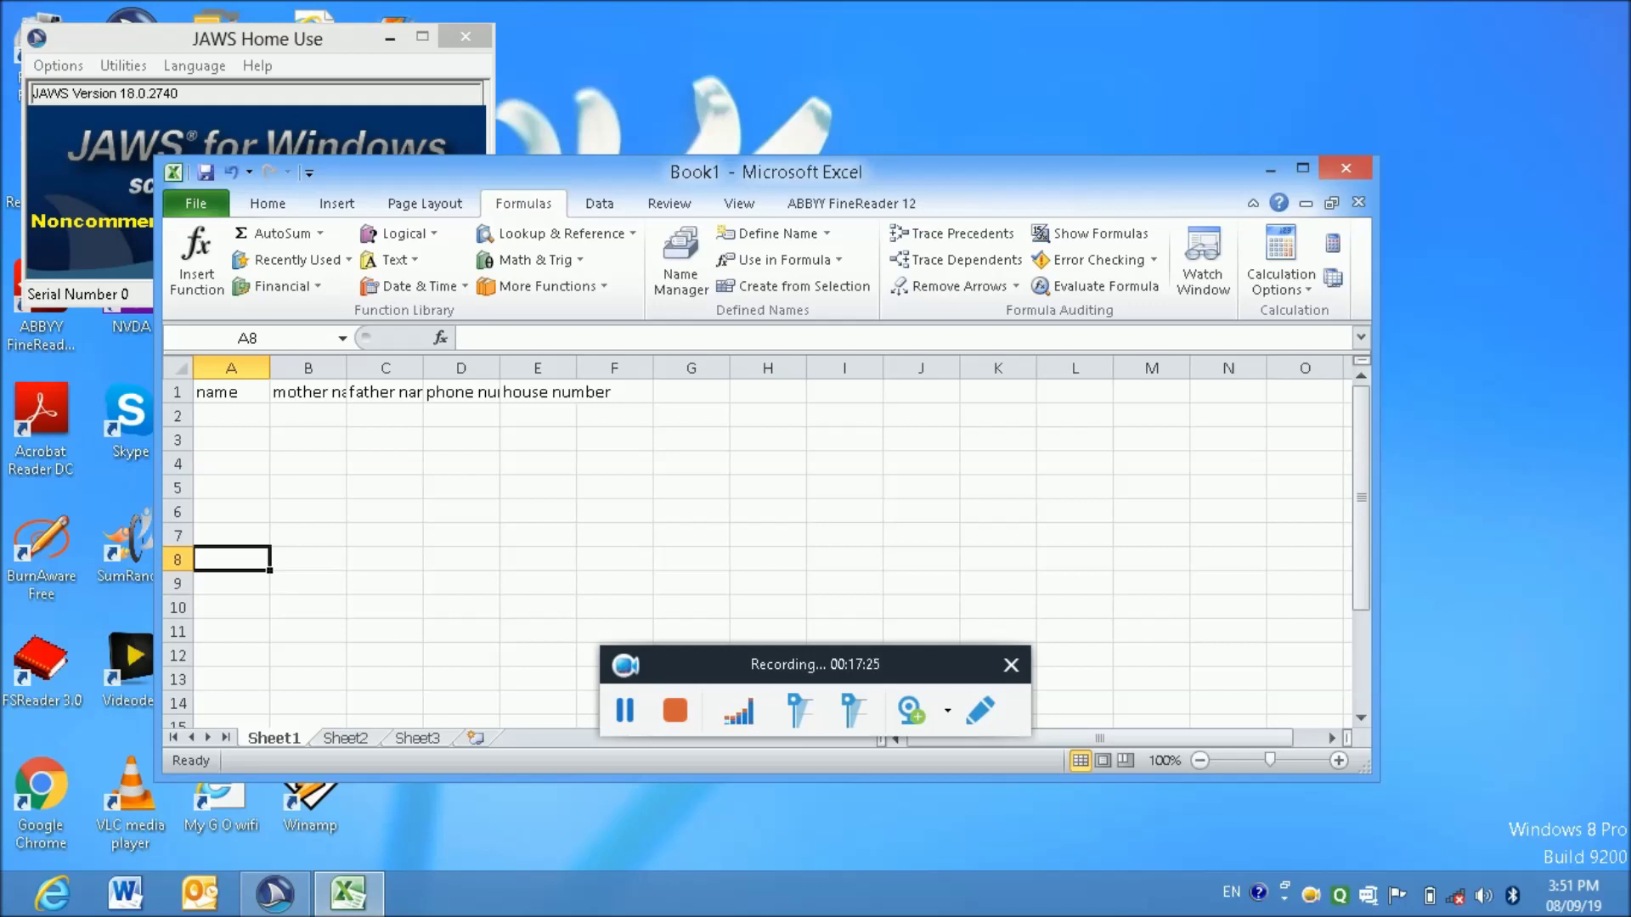
key("alt+F4")
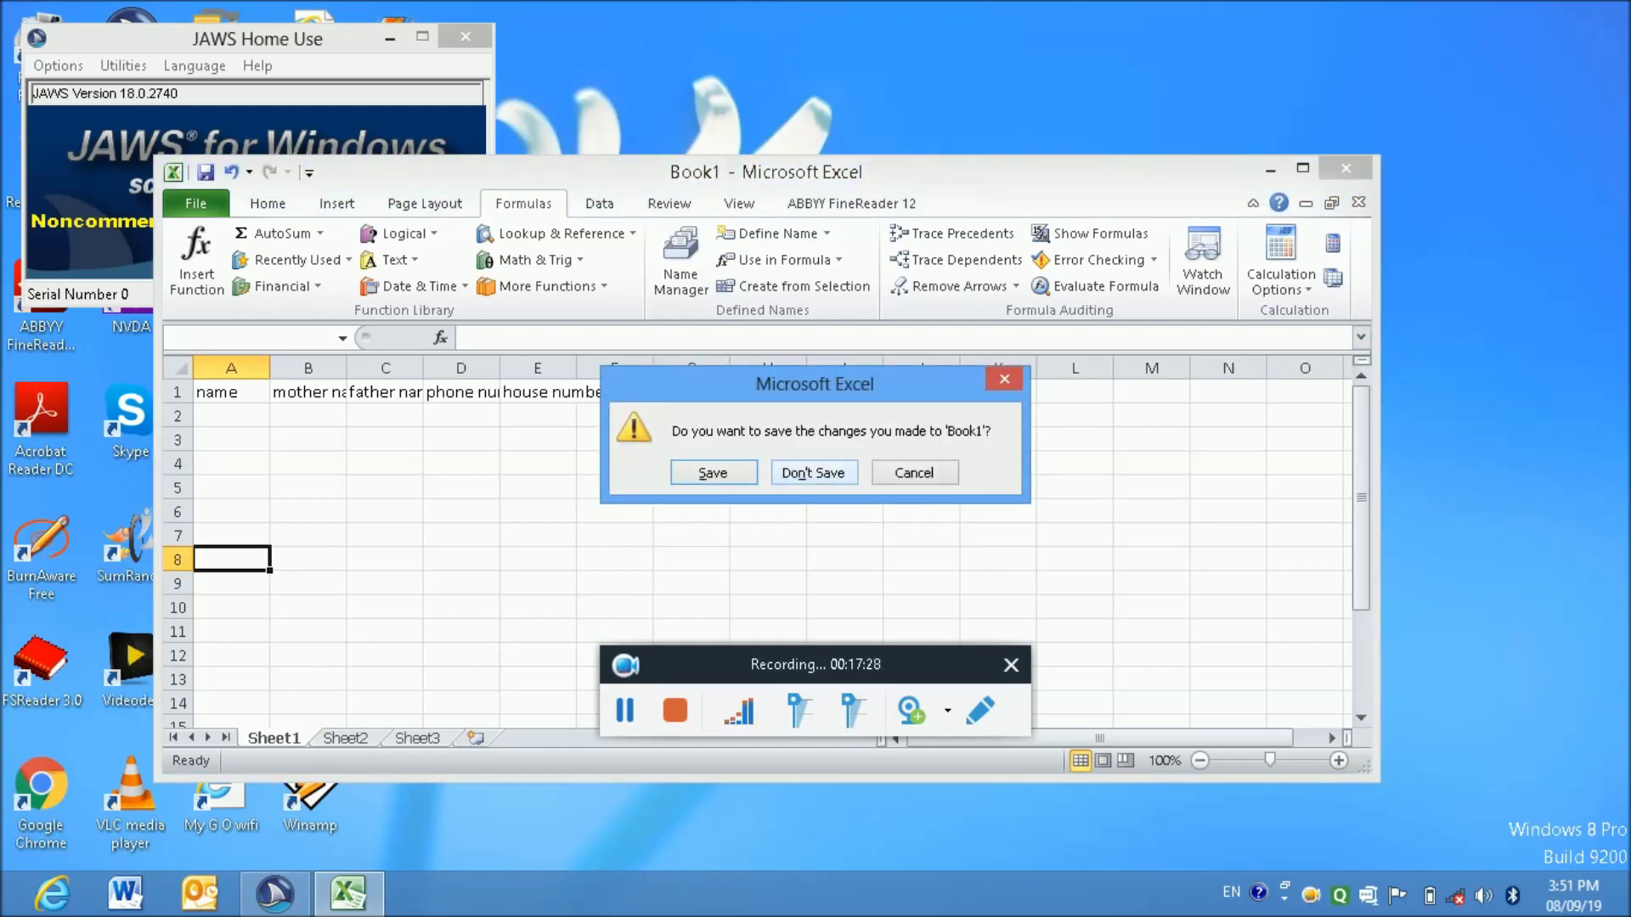
key("n")
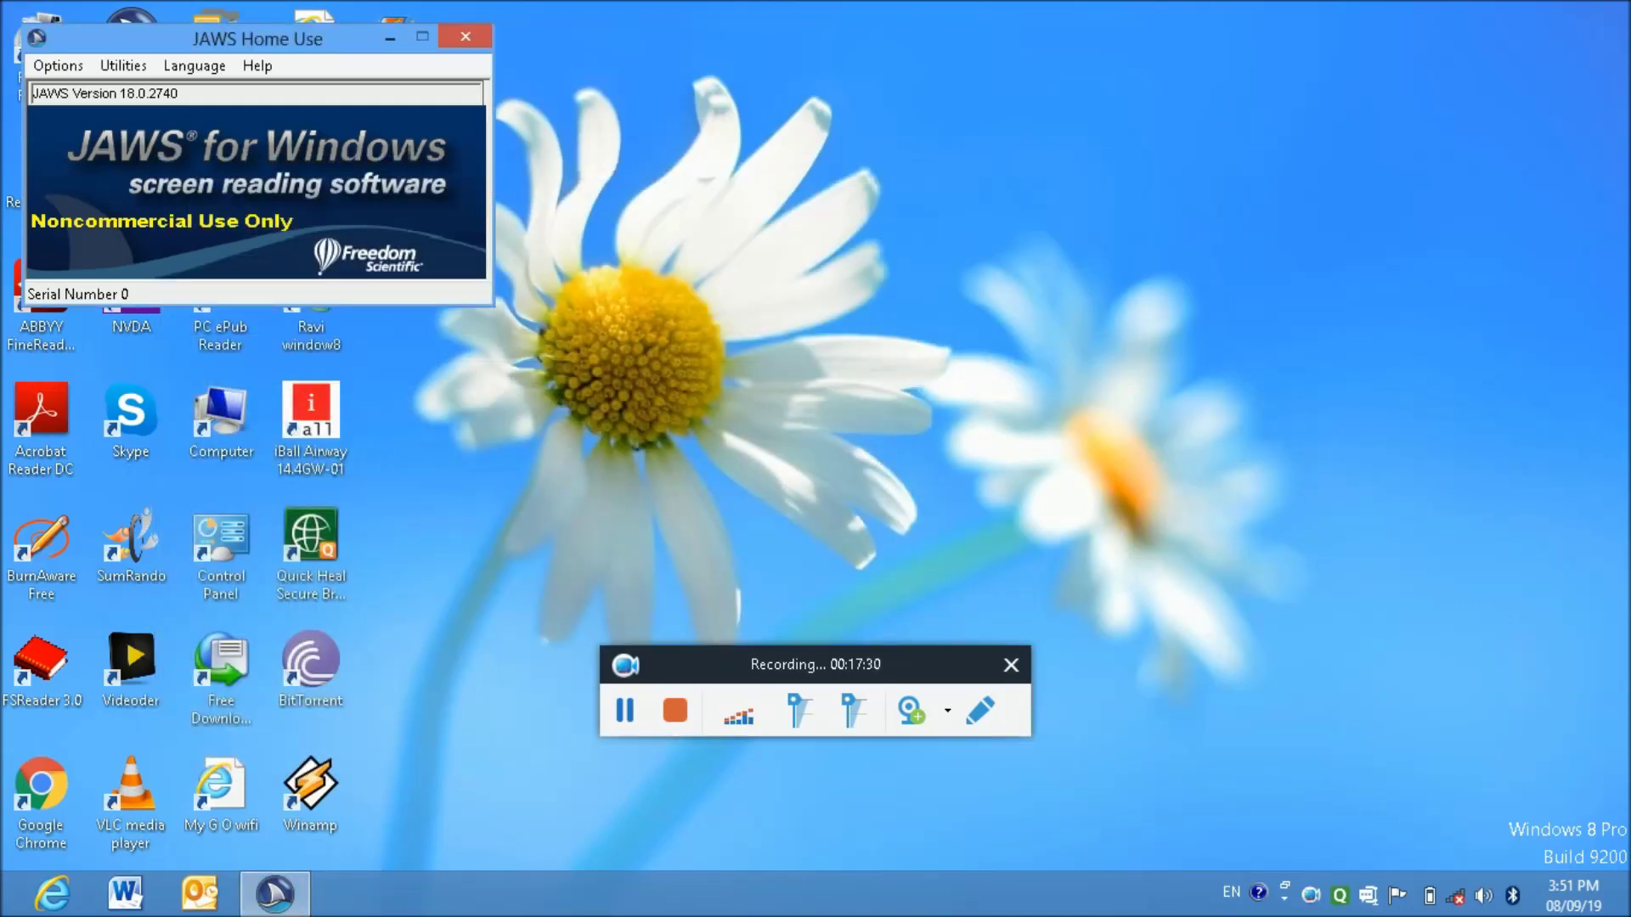
key("super")
type("exc")
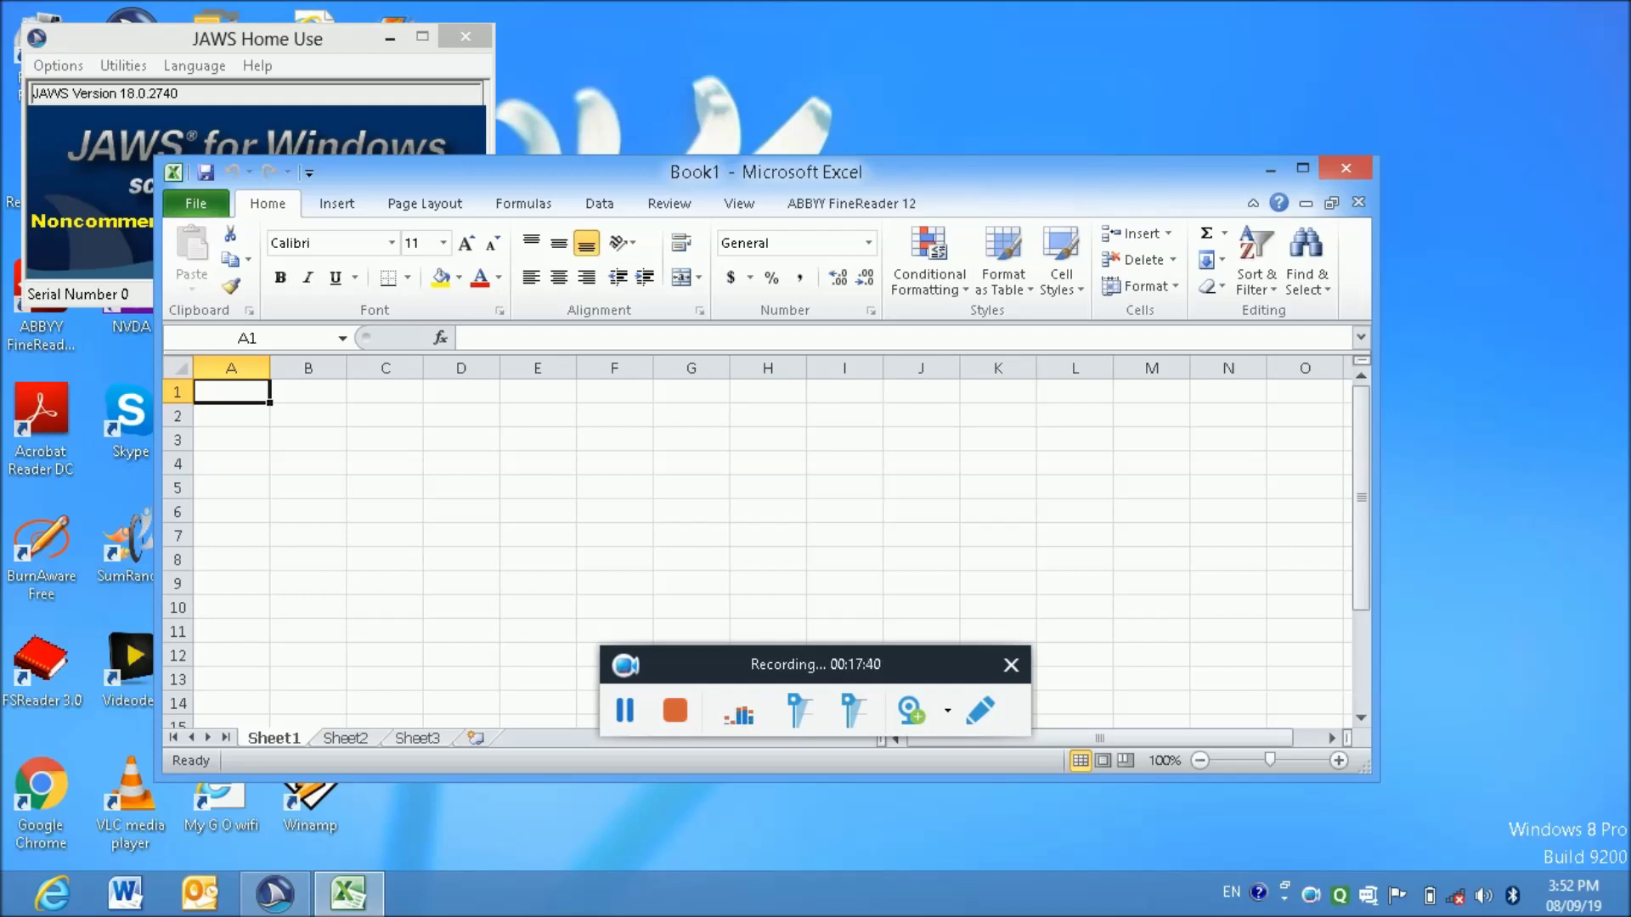
Enter 'name' in A1 and 'father name' in A2 of the new workbook
type("name")
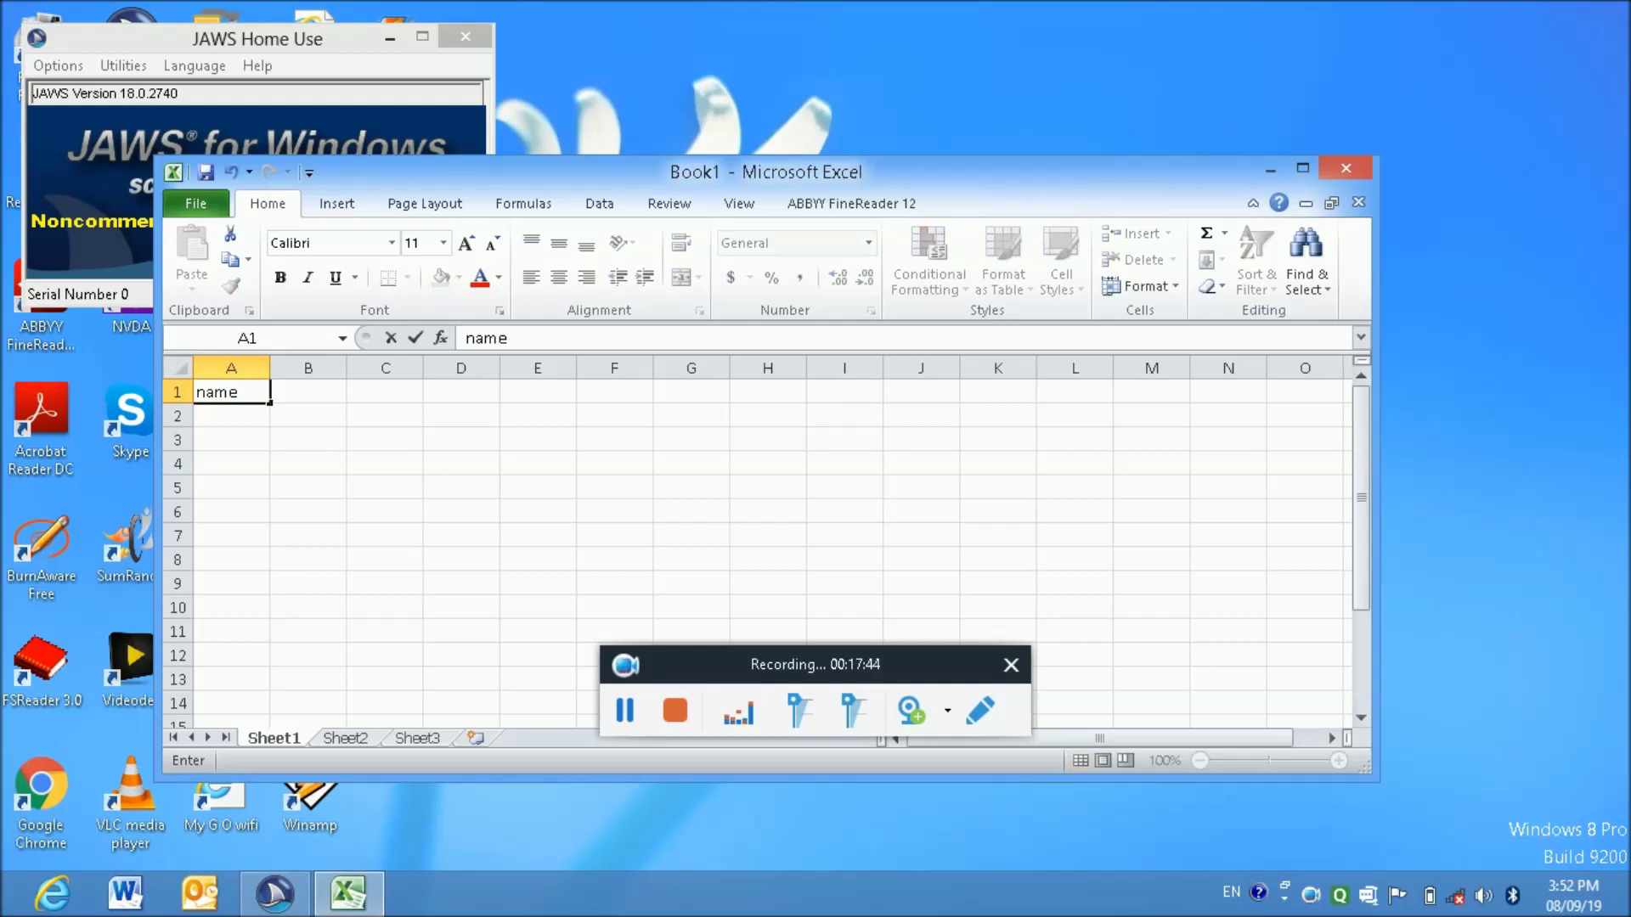
key("Return")
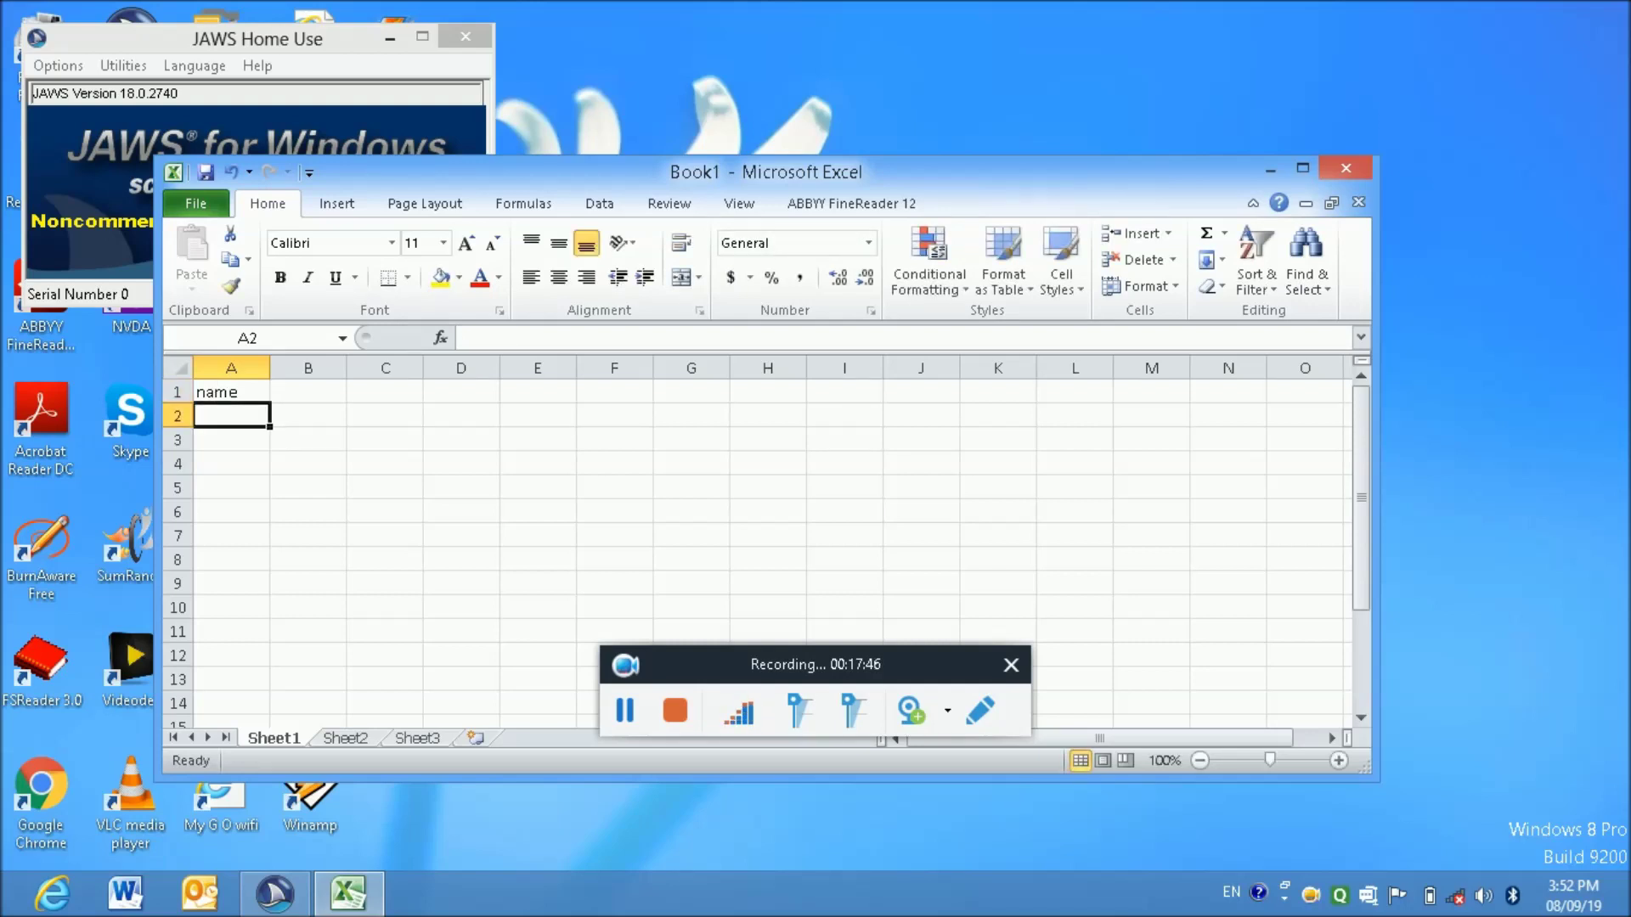
type("fathe")
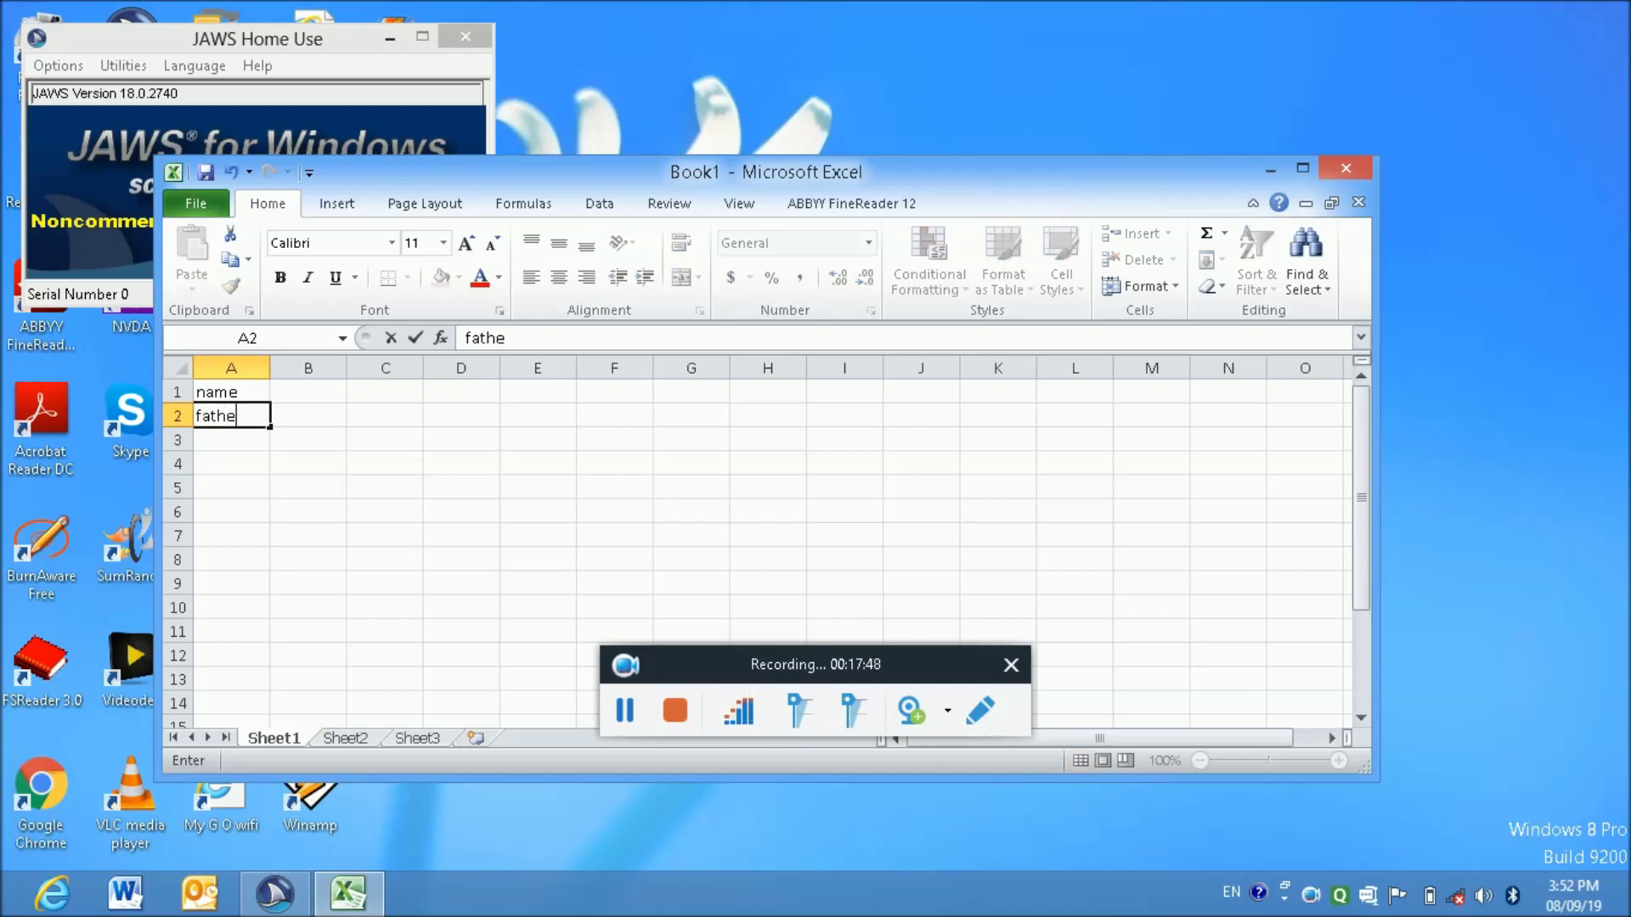
type("r name")
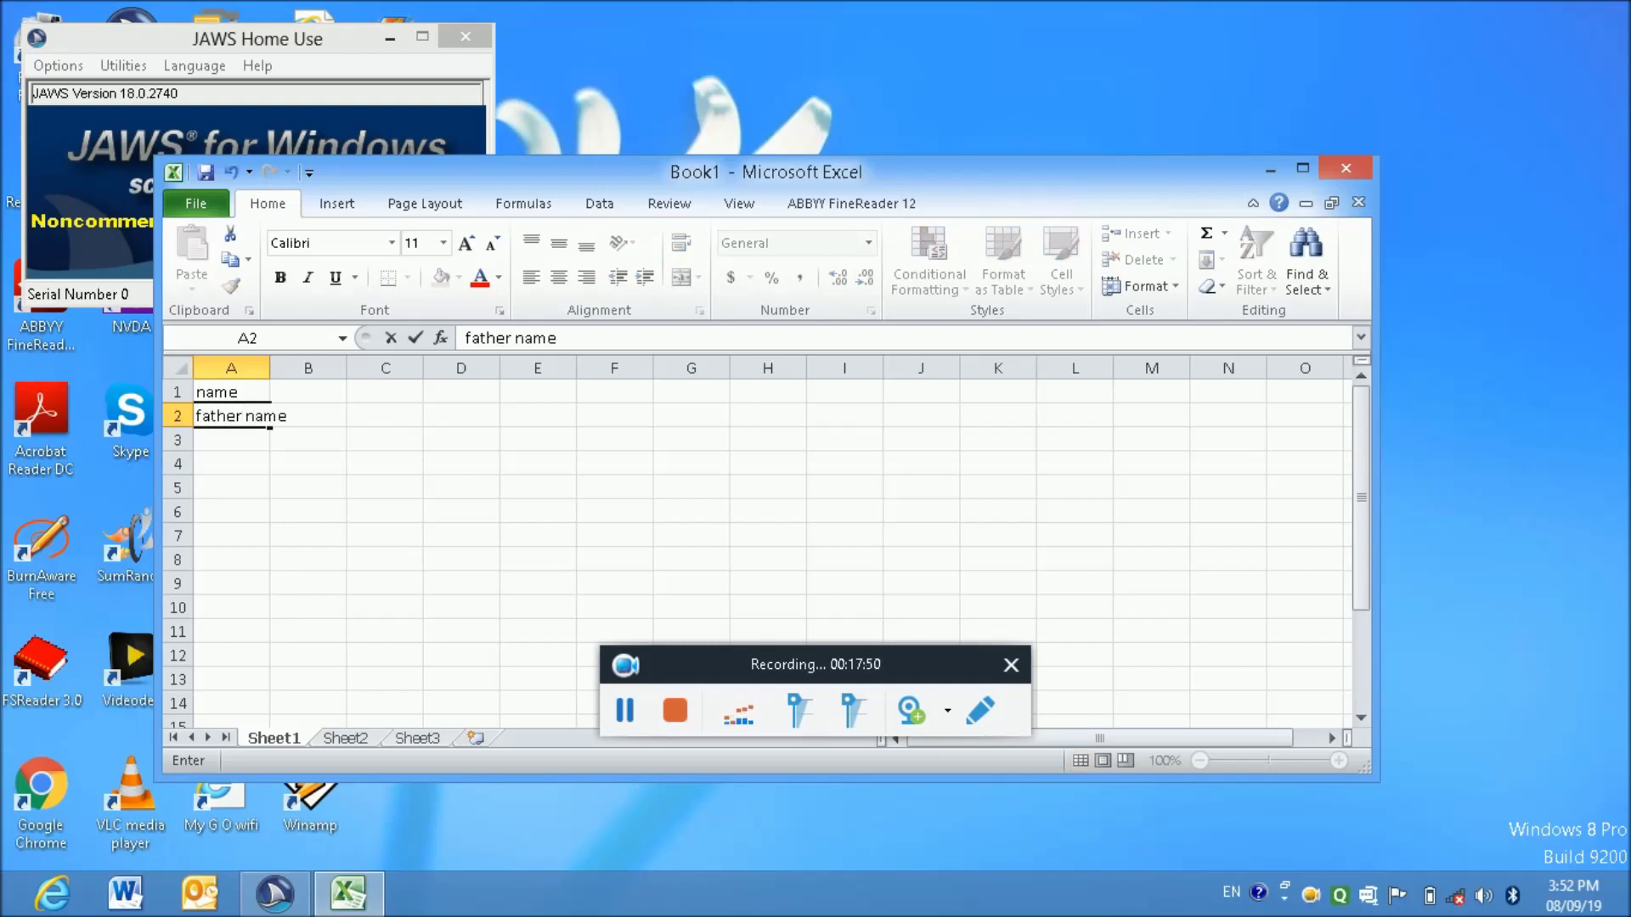
key("Return")
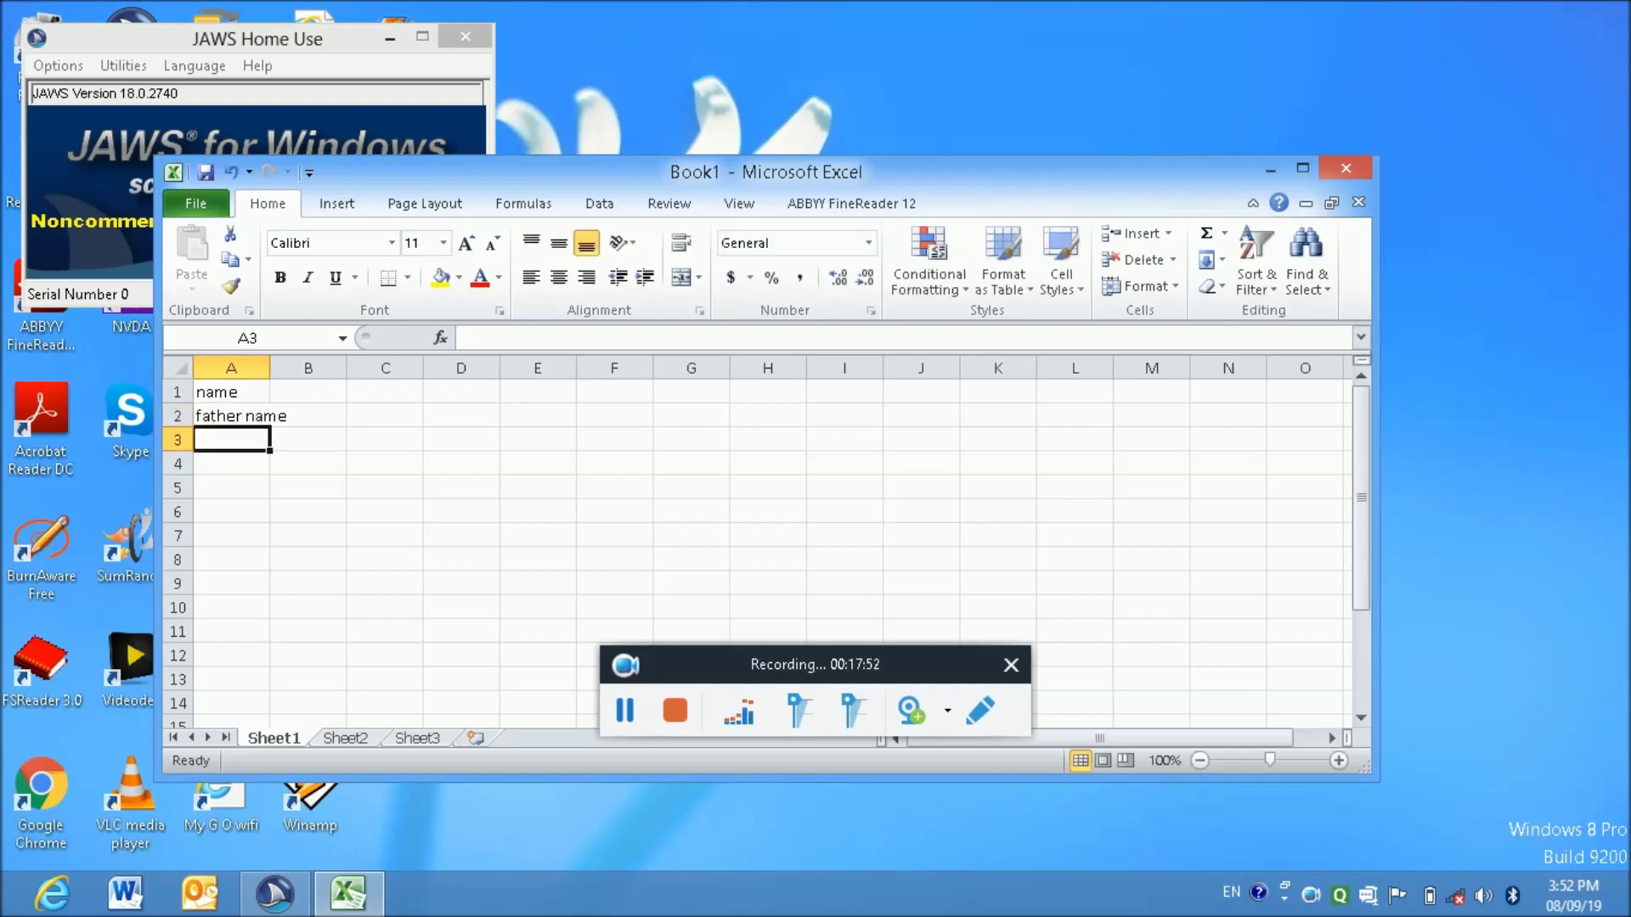
Add mother name, address and phone number in A3–A5, then move back up column A
type("mother name")
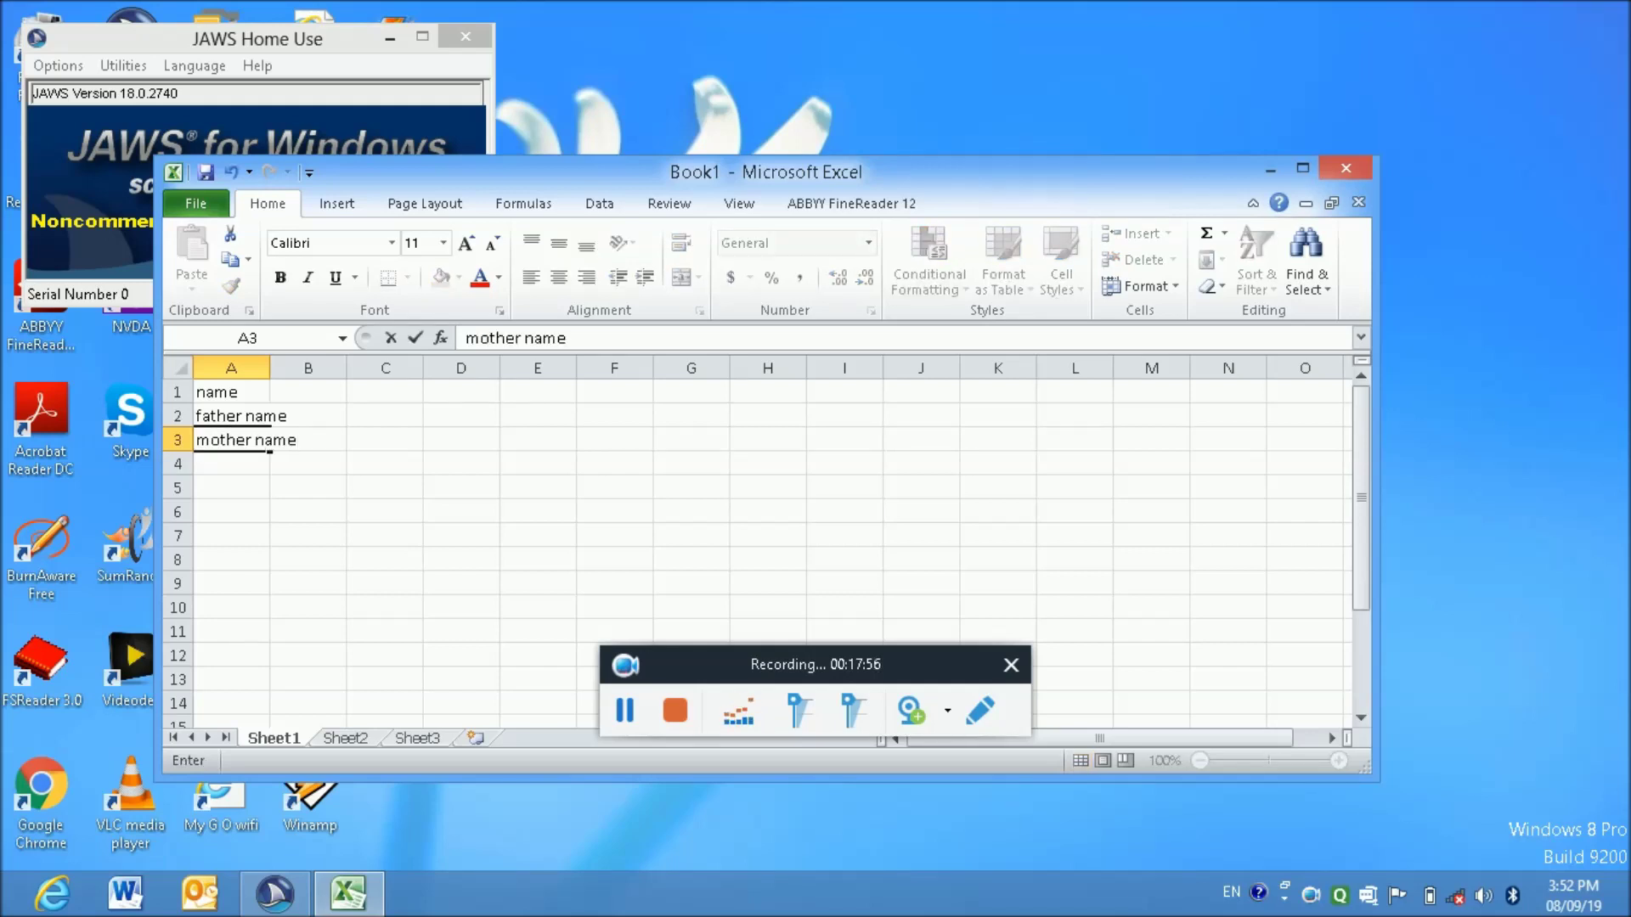
key("Return")
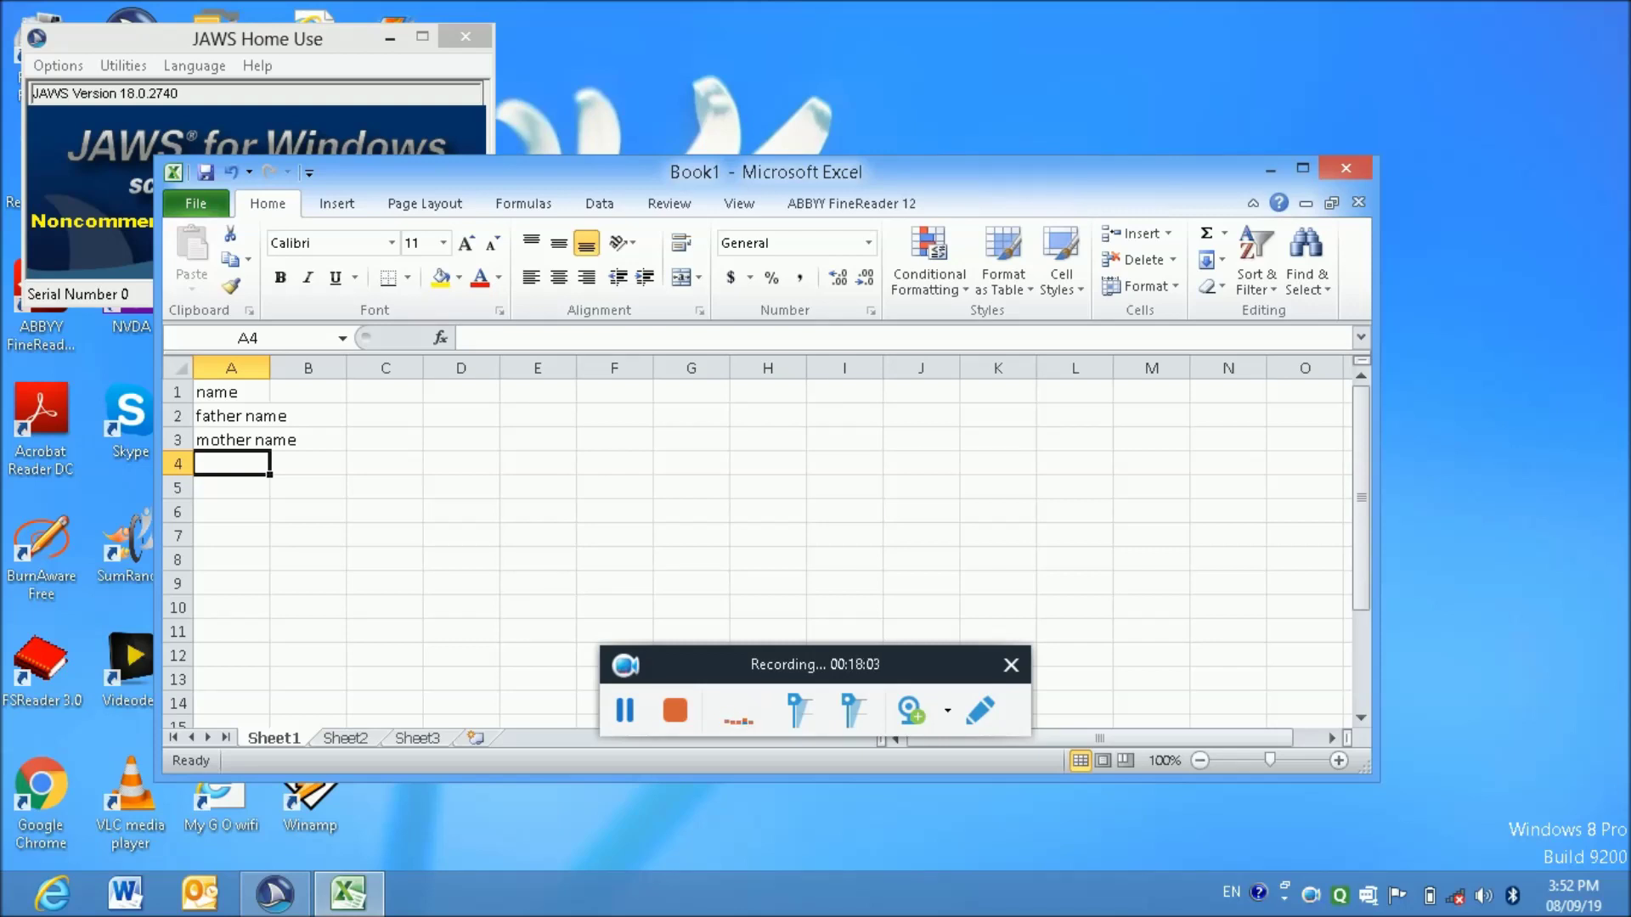
type("address")
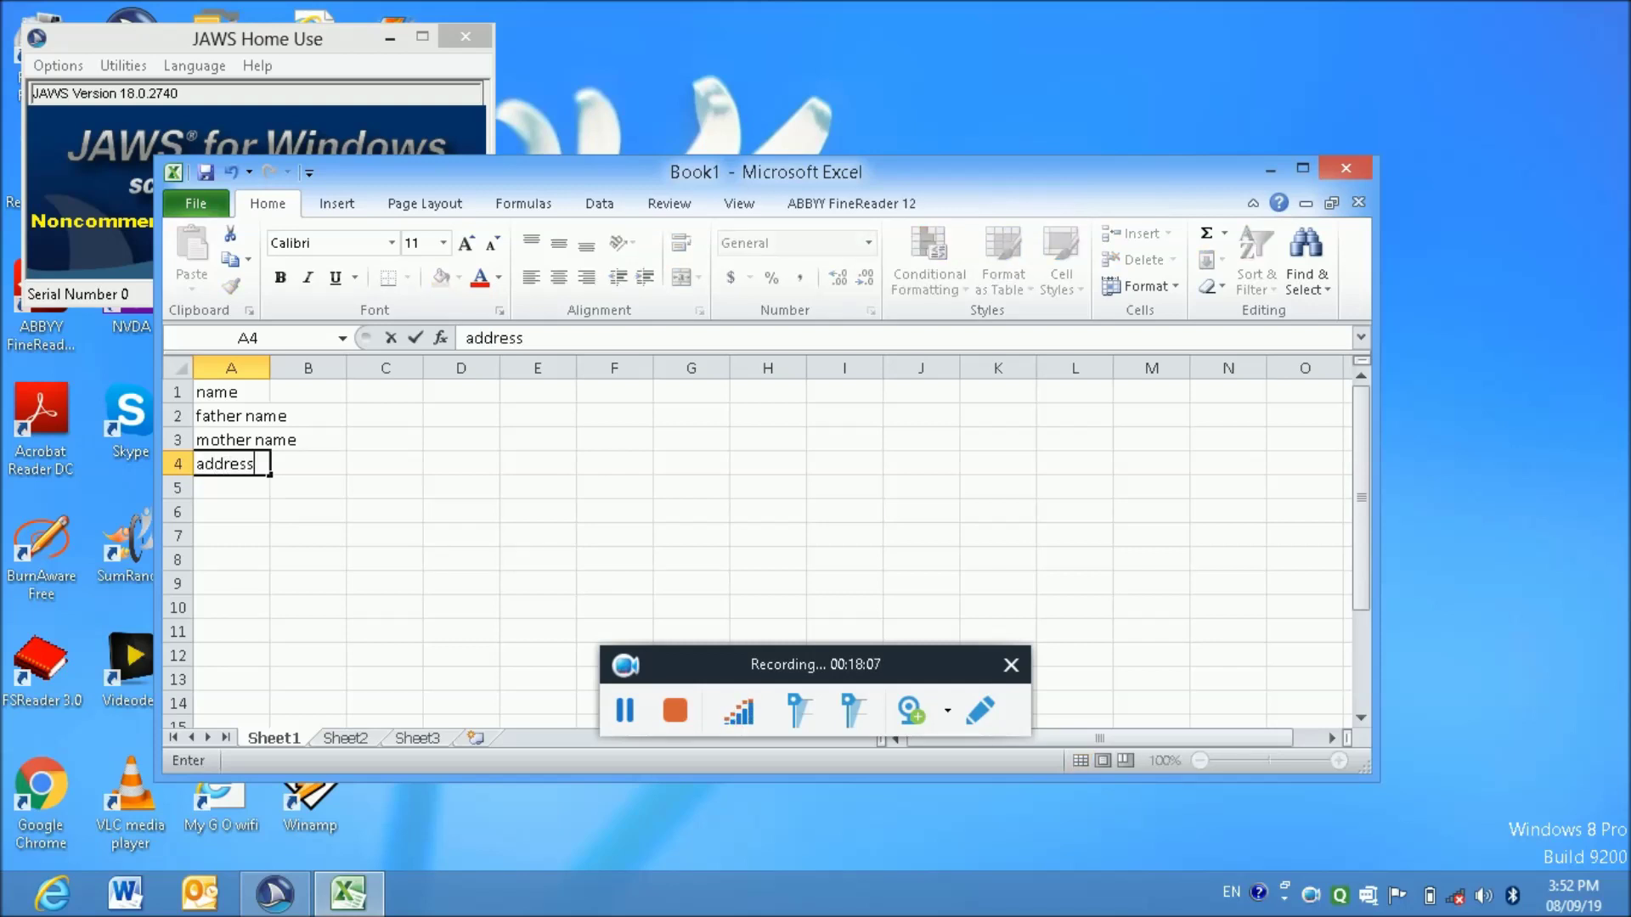
key("Return")
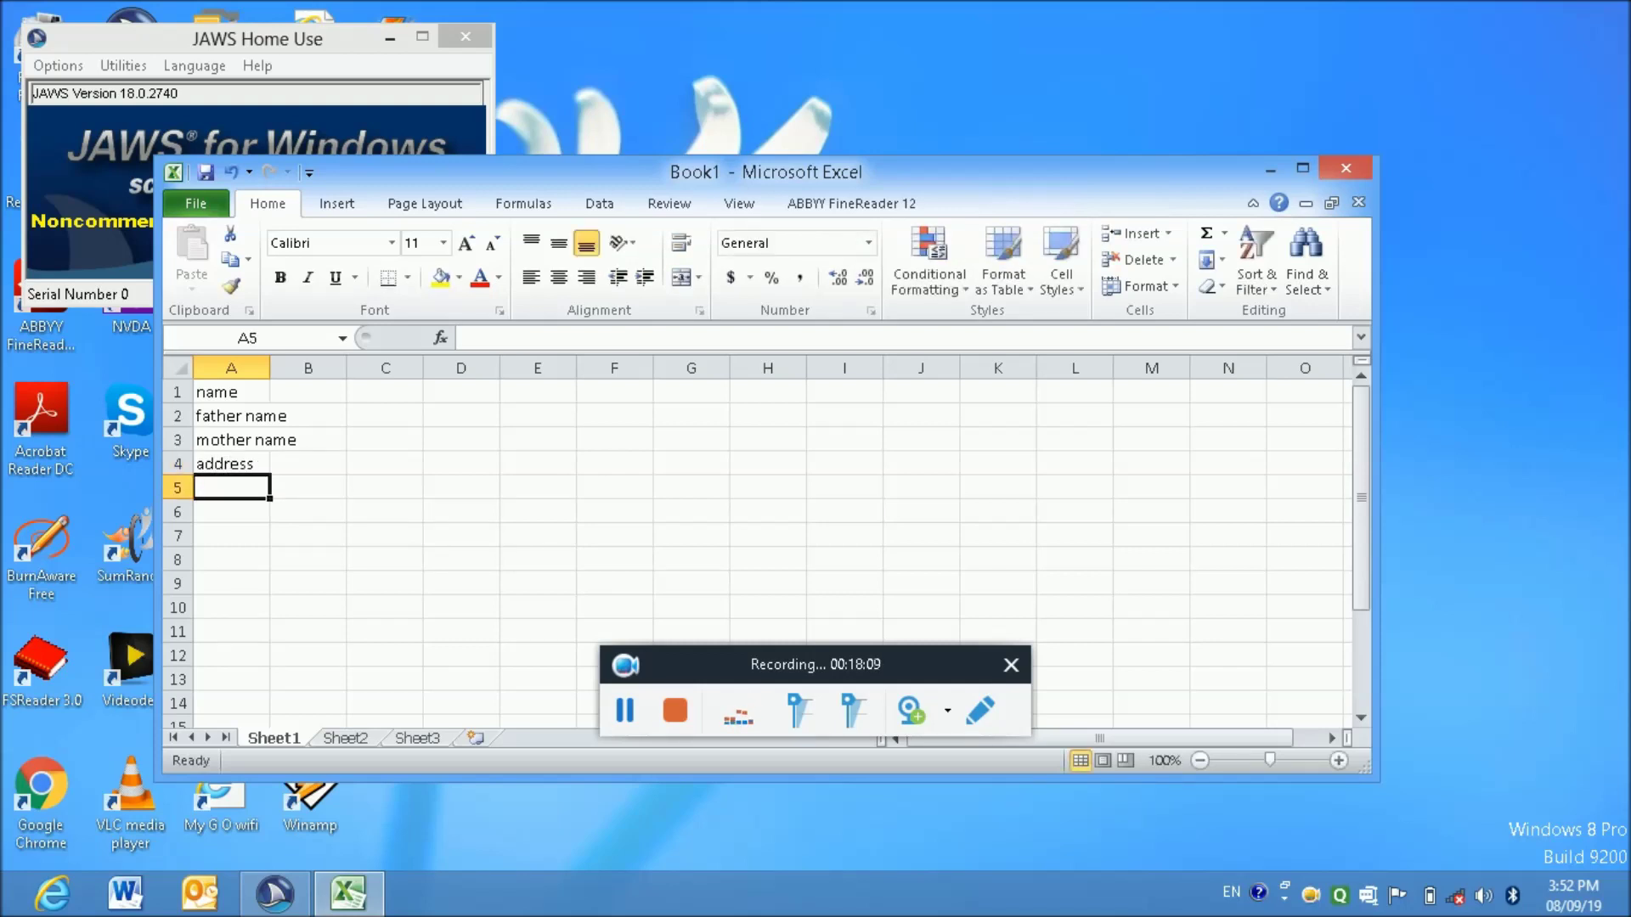
type("phone")
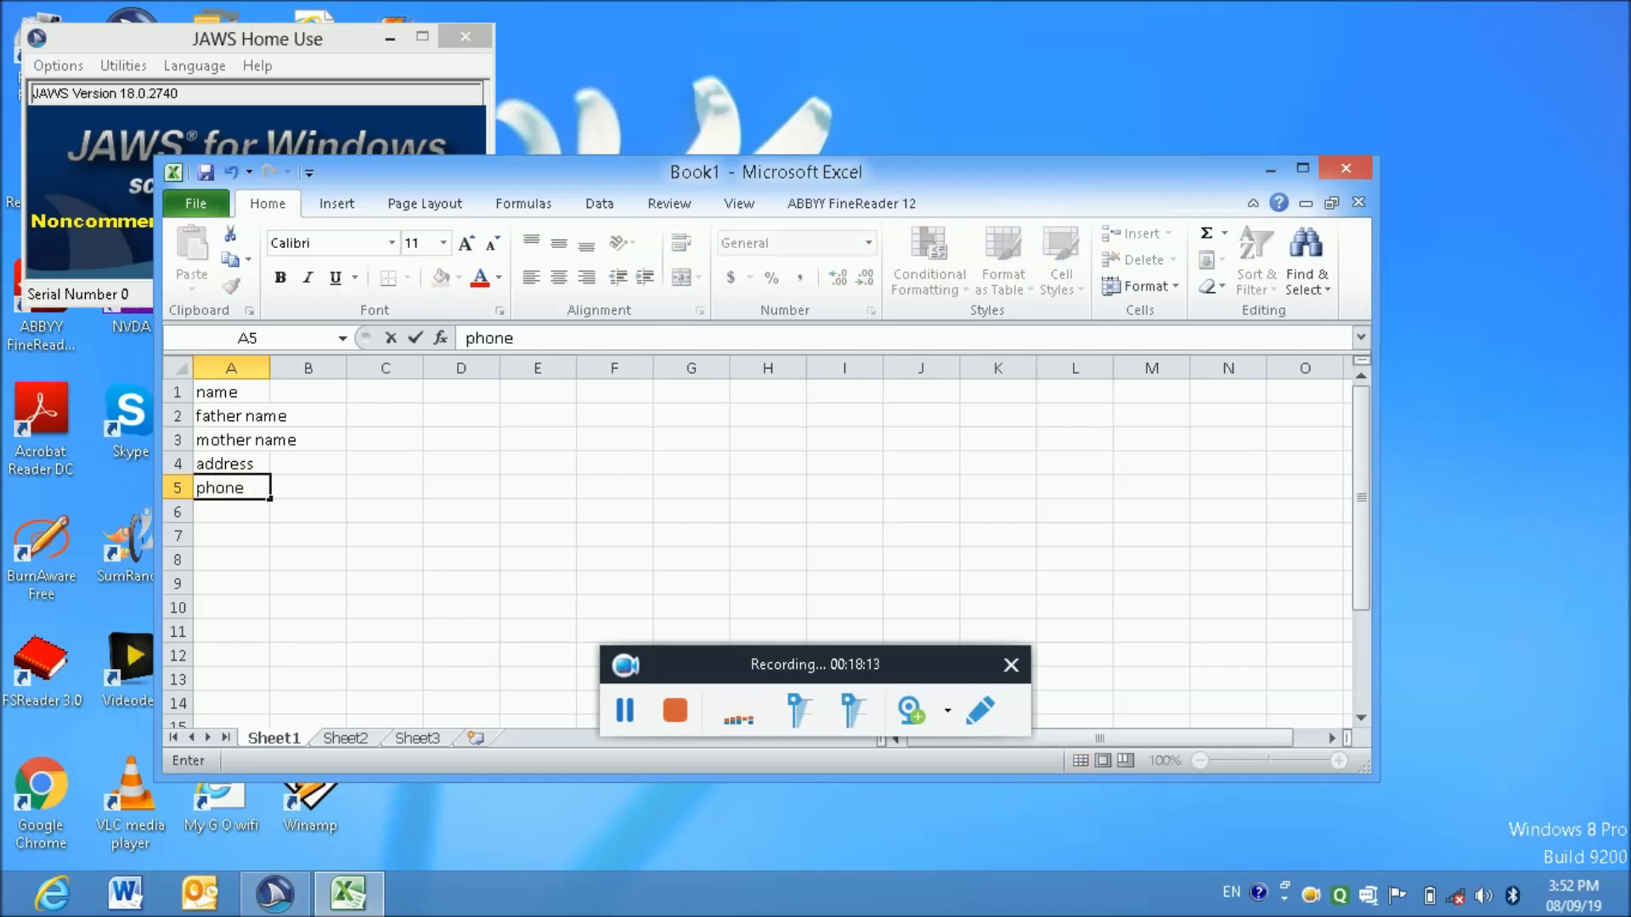
type(" number")
key("Return")
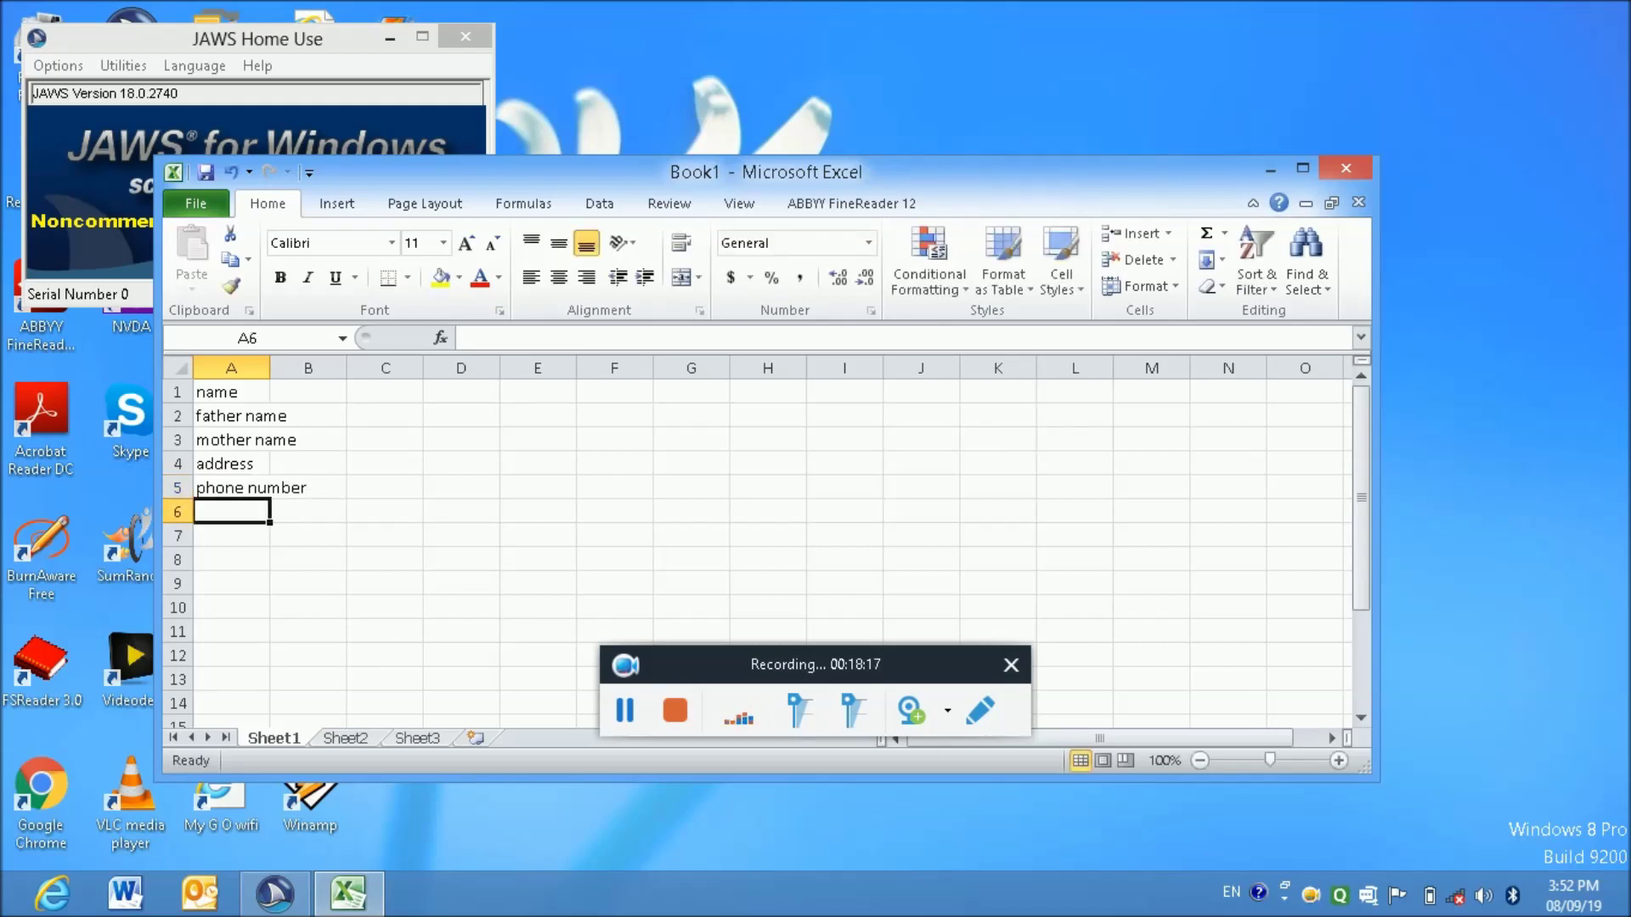
key("Up")
key("Up")
key("Up")
key("Up")
key("Up")
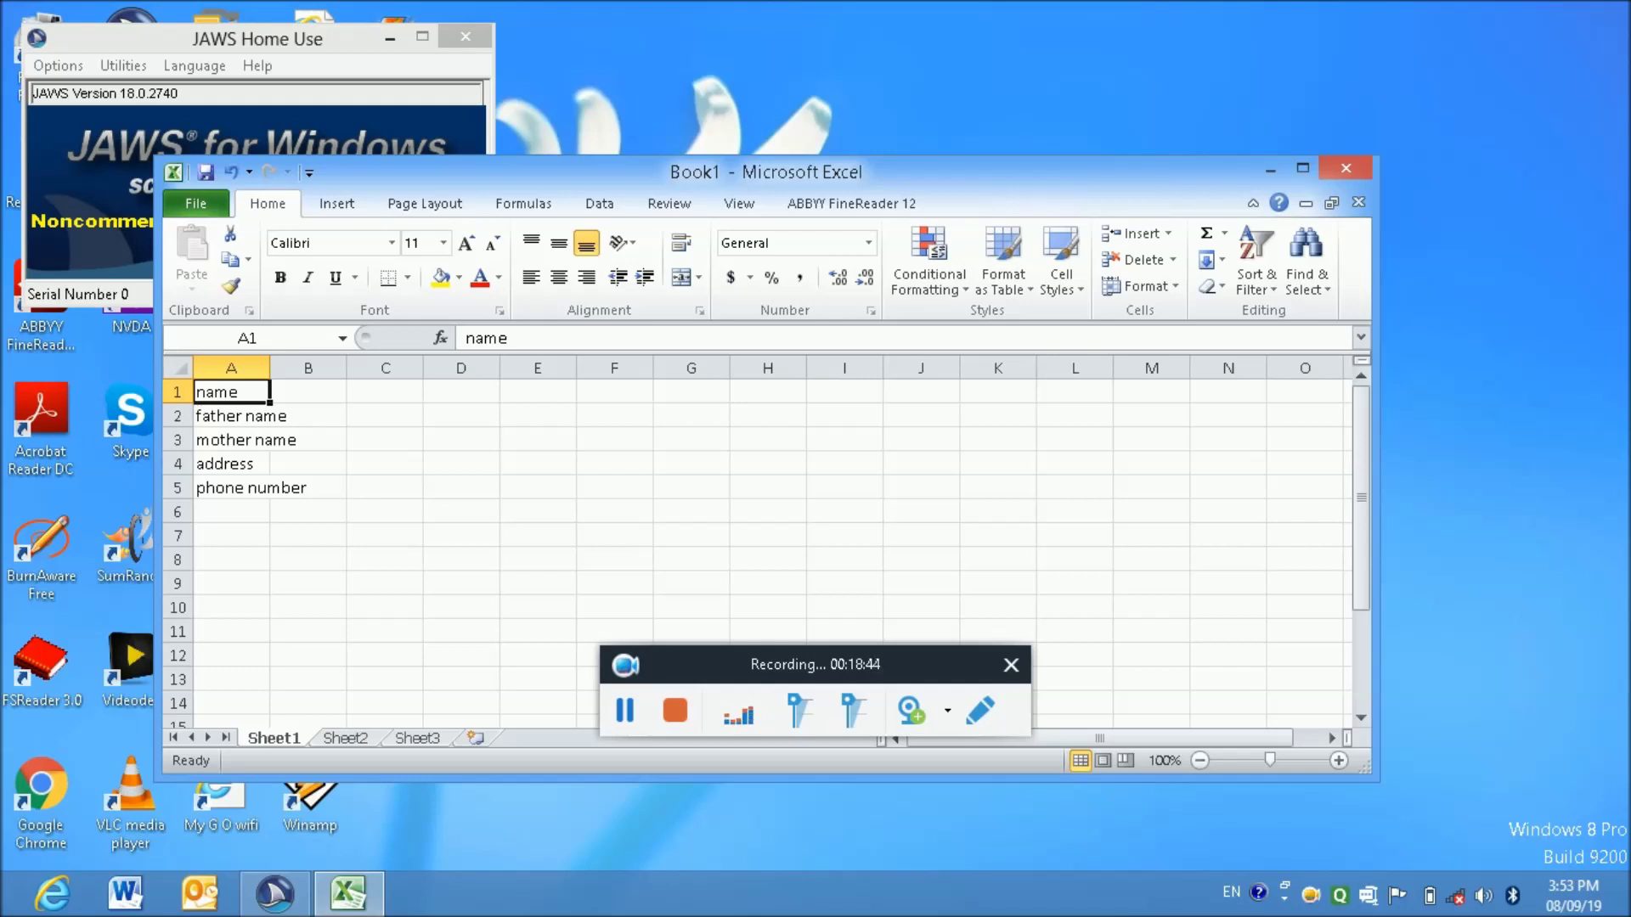
key("alt+m")
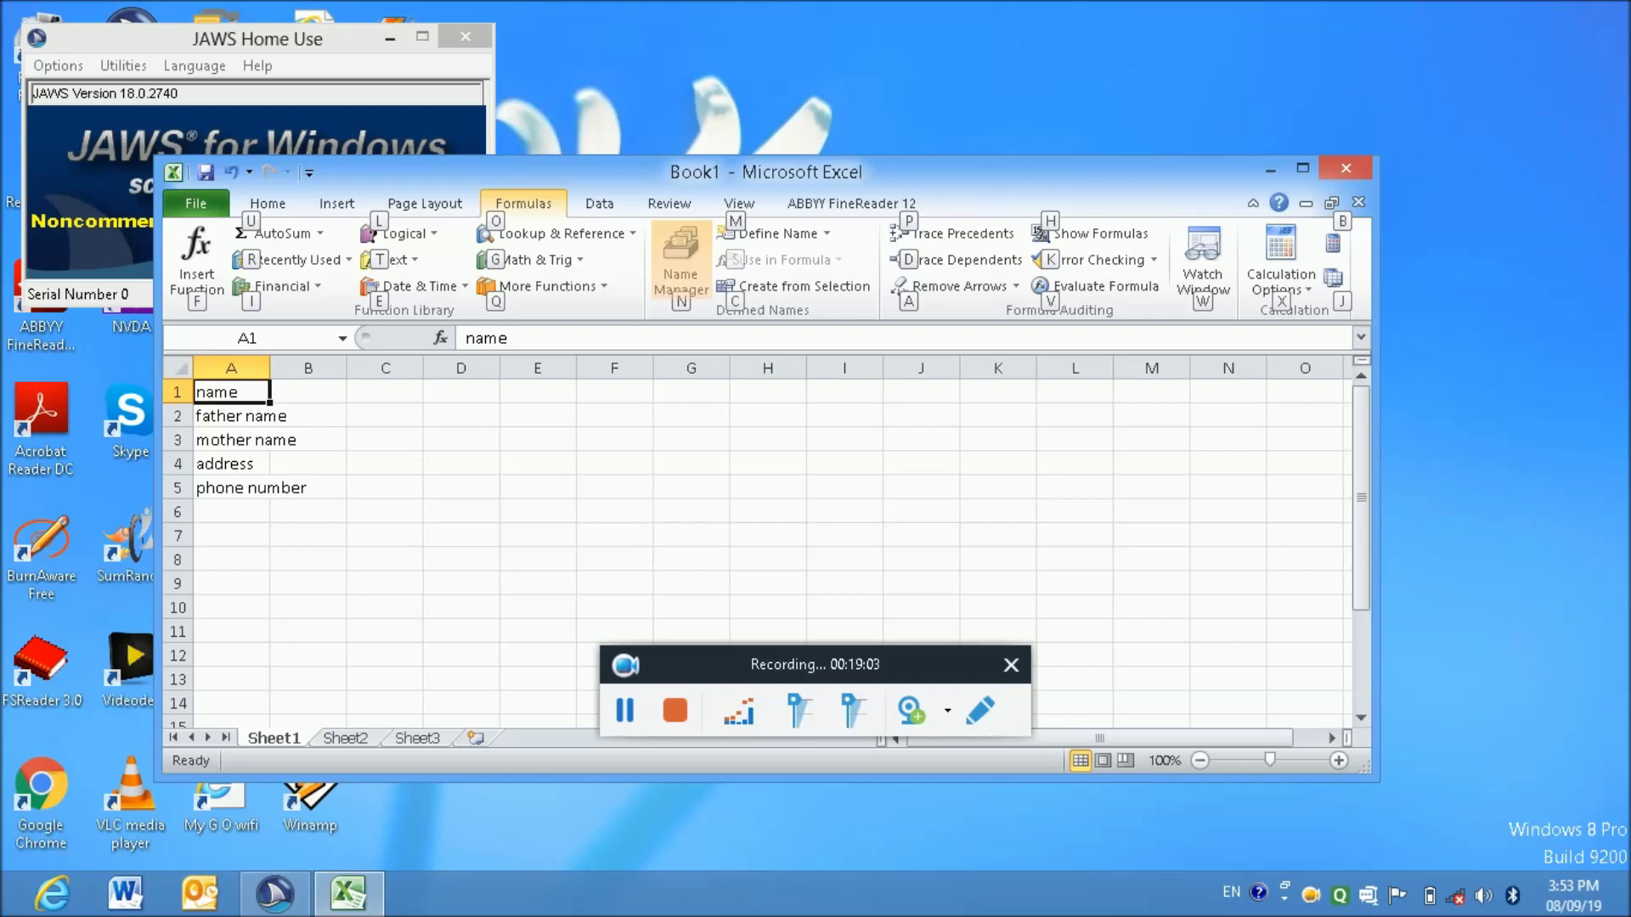
From the Formulas tab's Define Name dropdown, open the New Name dialog for cell A1
key("Right")
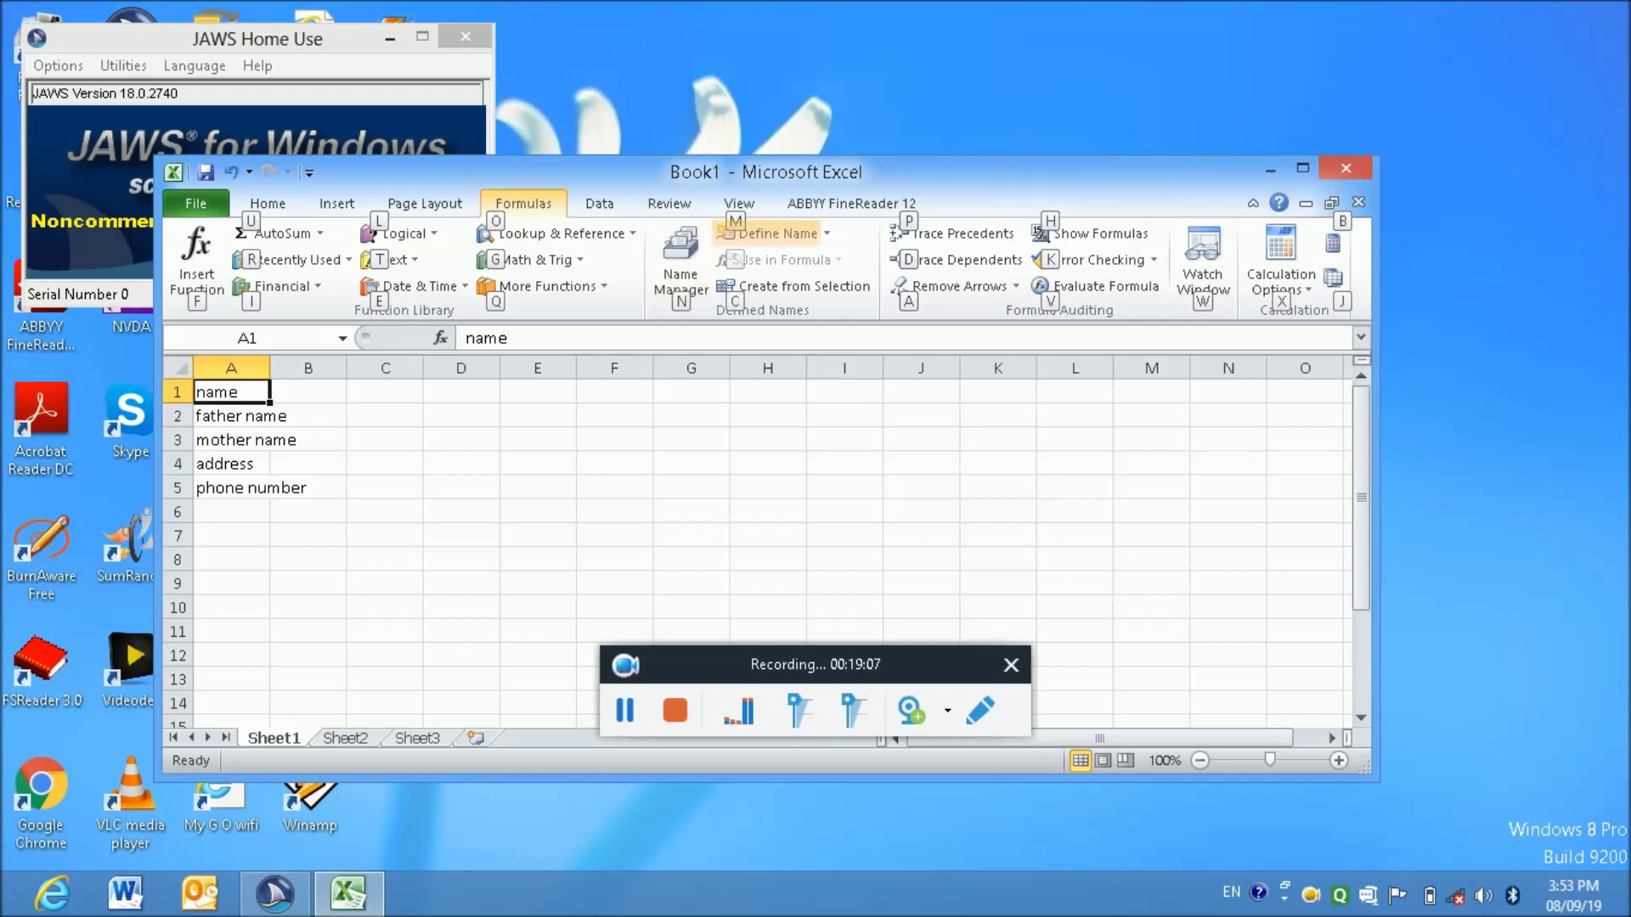
key("m")
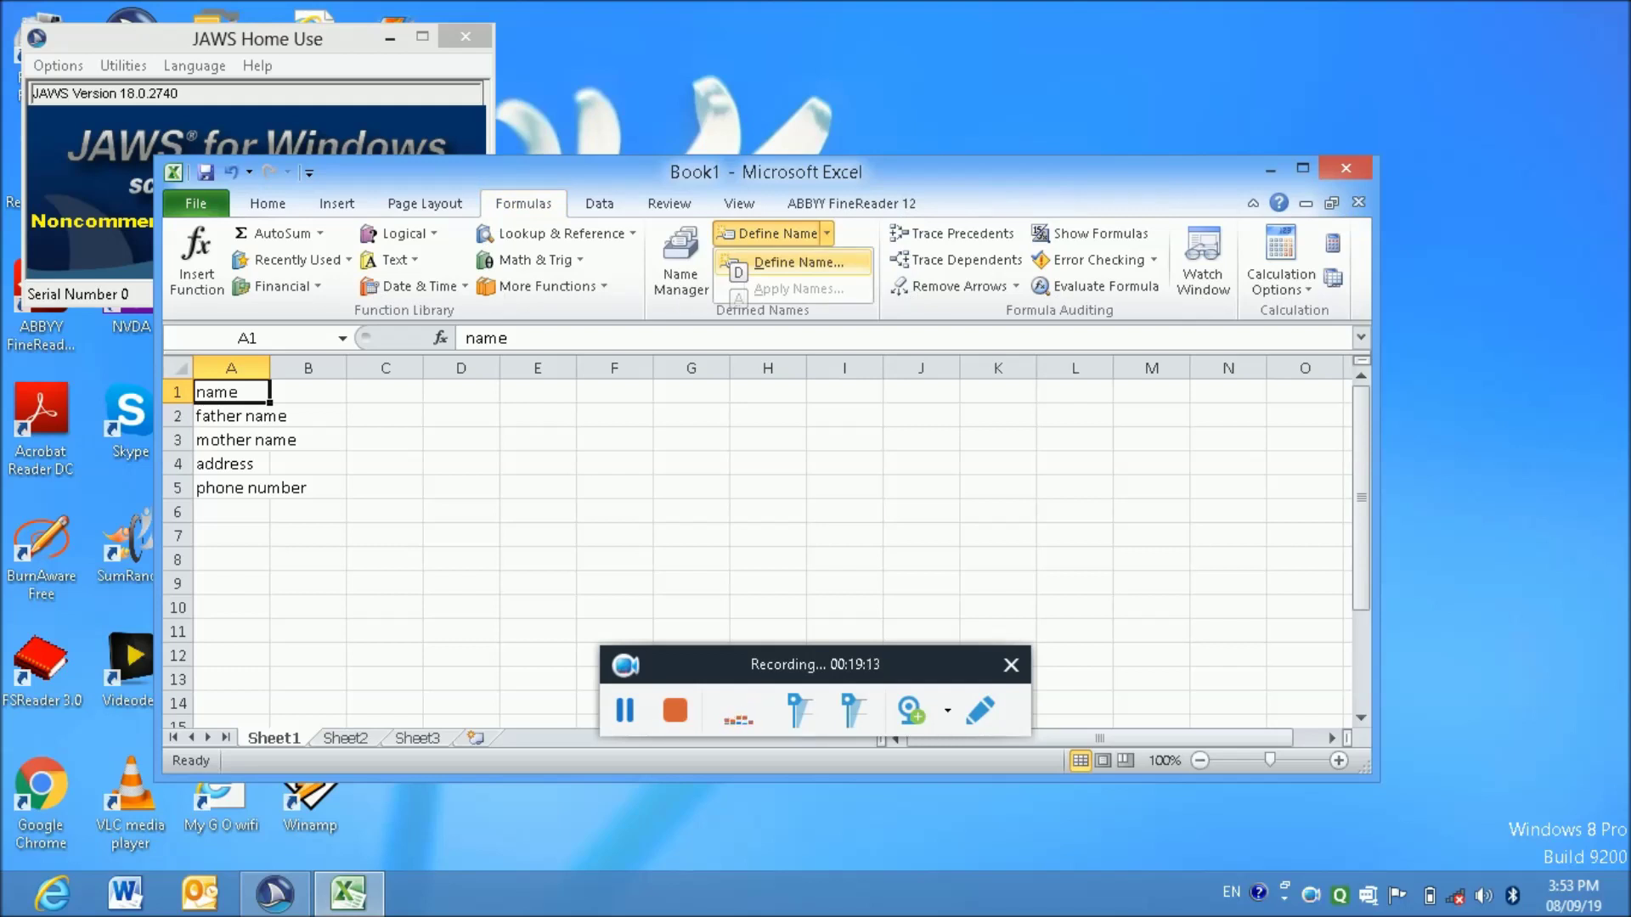
key("Down")
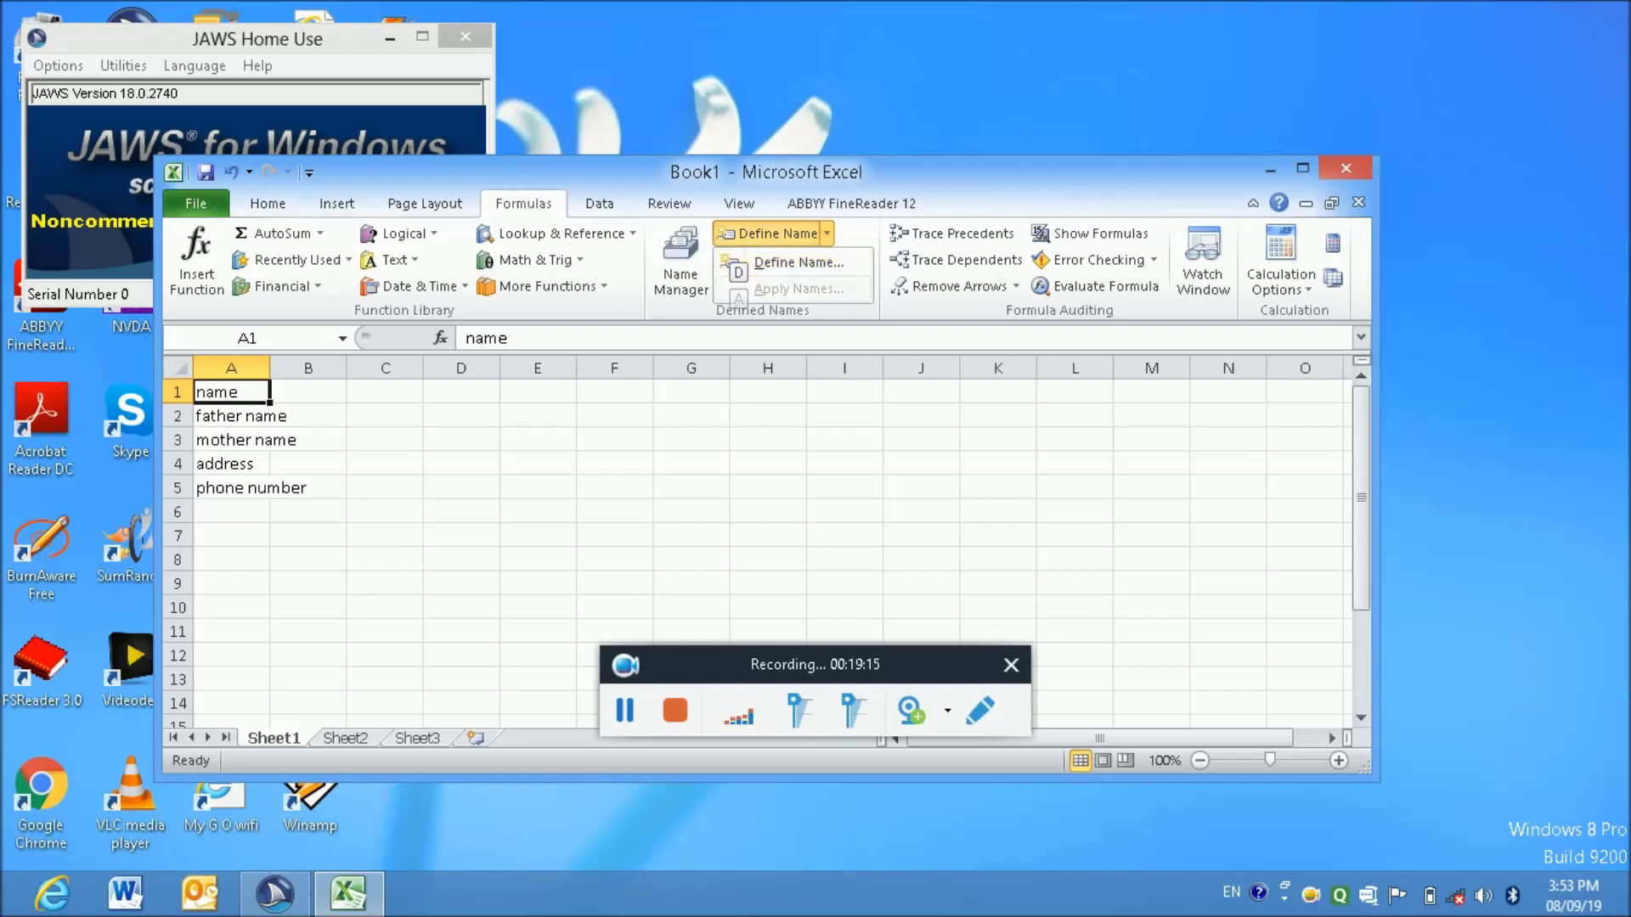
key("Up")
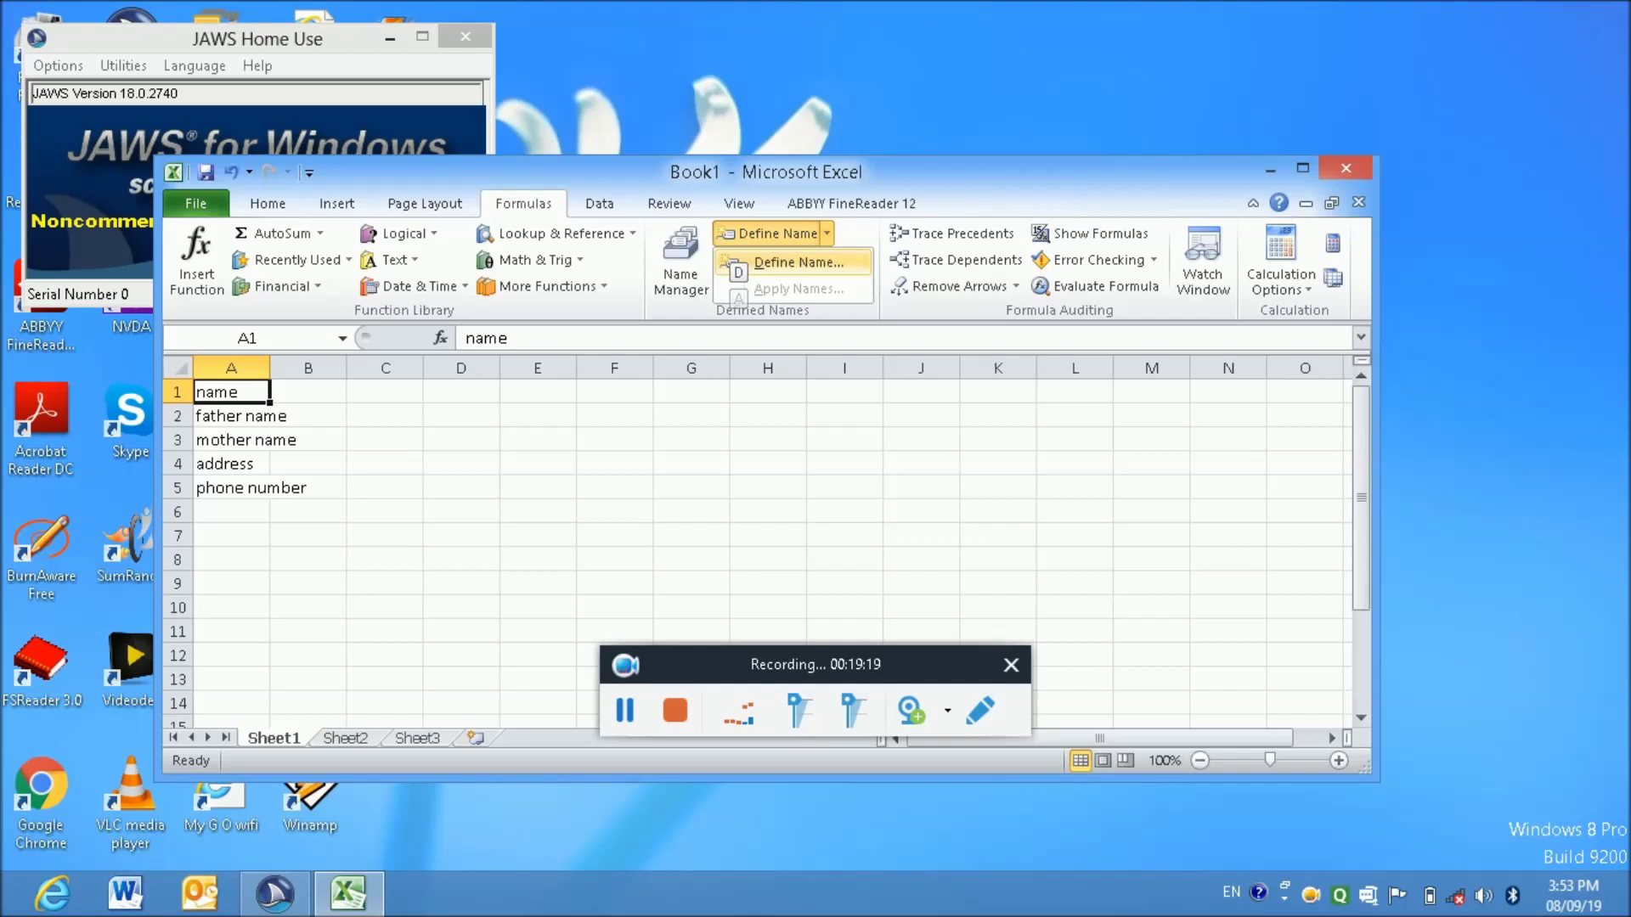
key("Return")
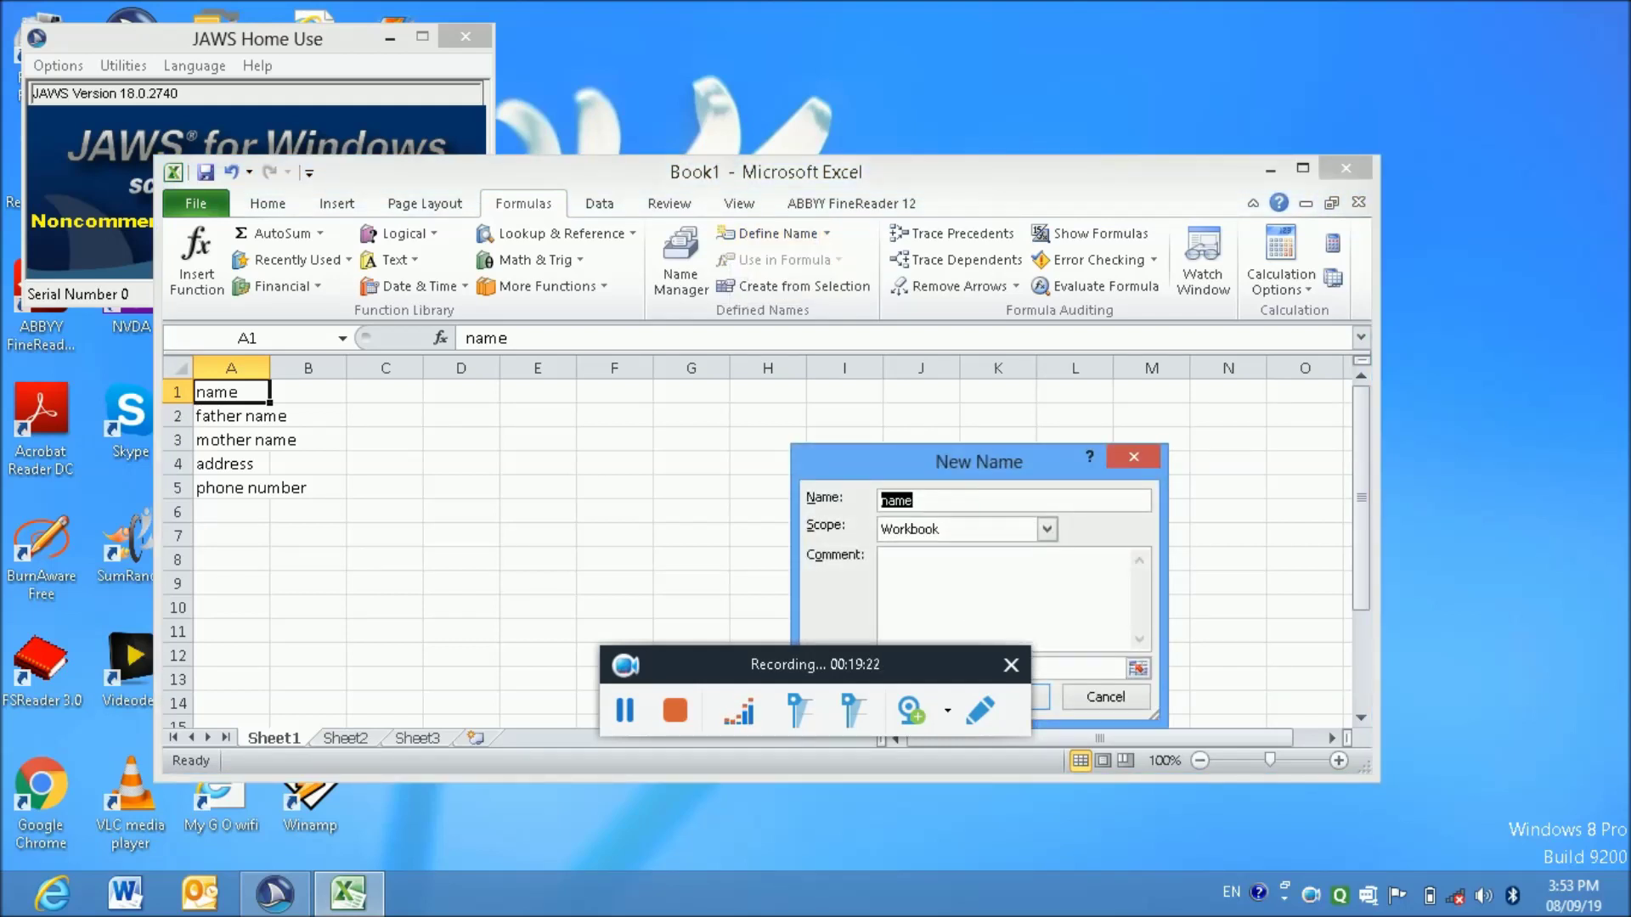
Replace the suggested name with 'title...a5' and confirm it for cell A1
key("BackSpace")
type("title...")
type("a")
type("5")
key("Tab")
key("Tab")
key("Tab")
key("Tab")
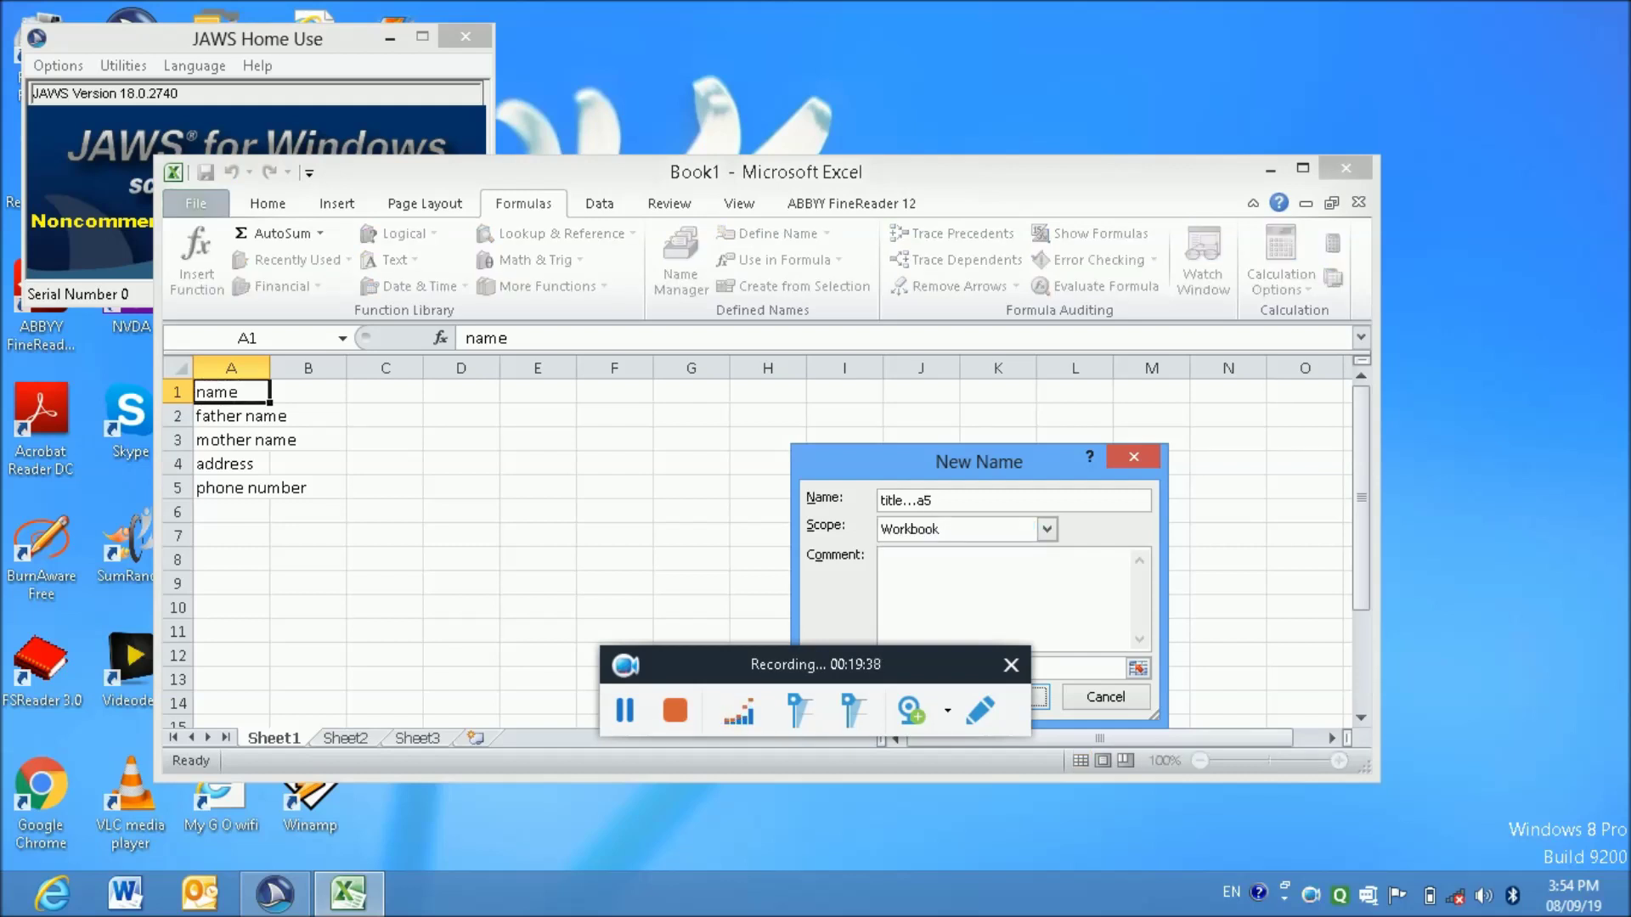
key("Return")
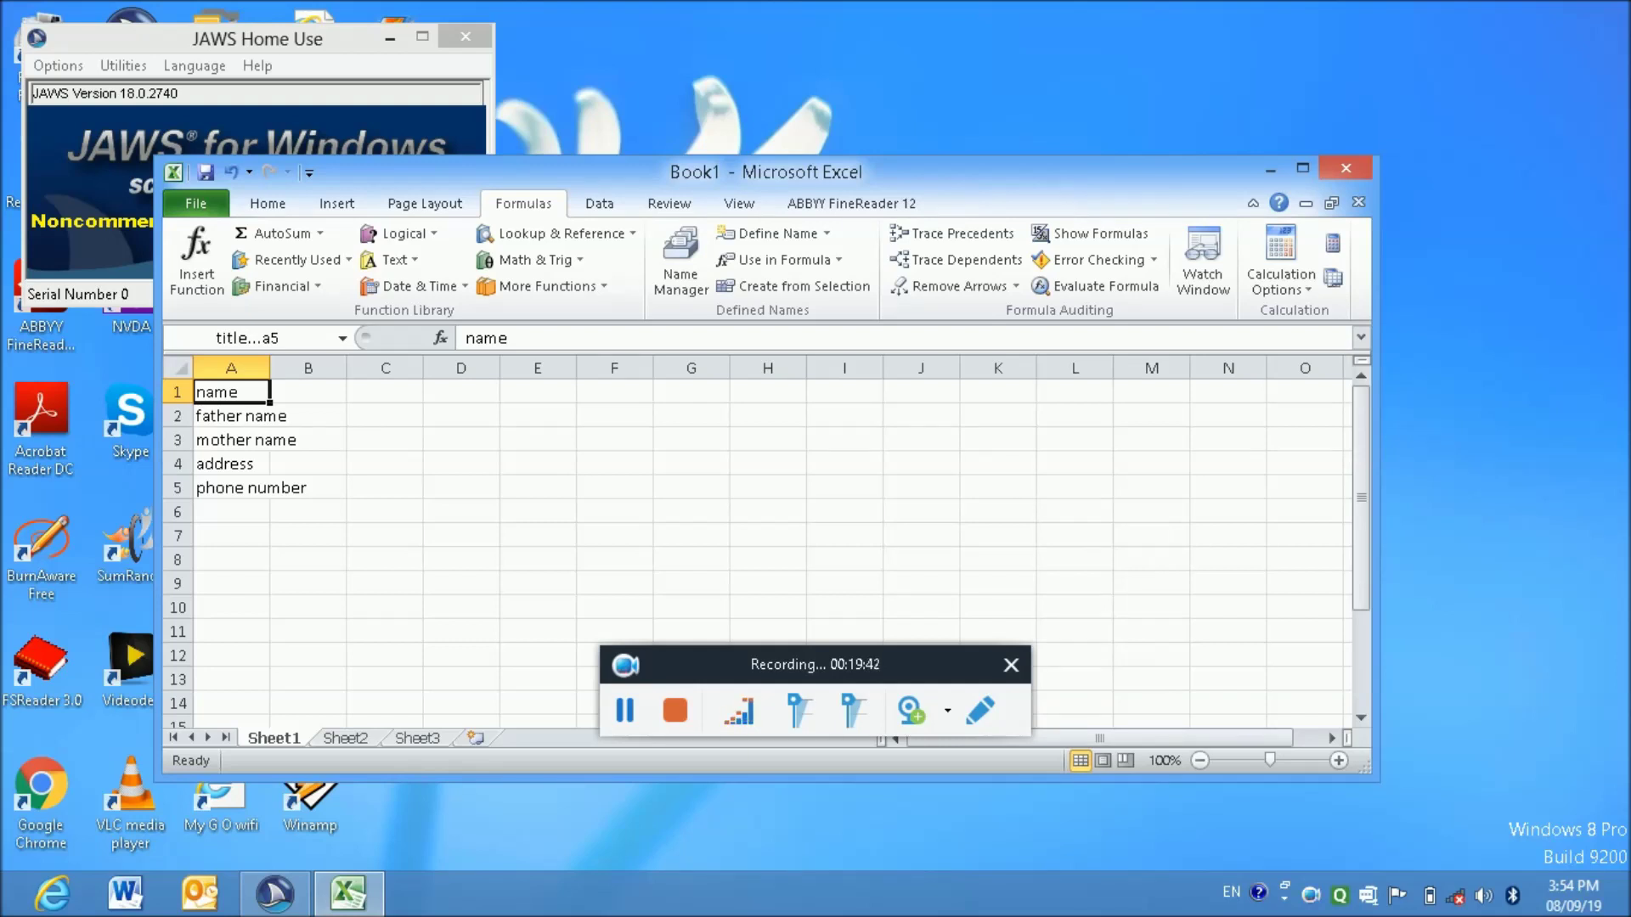
Check the contents of cells B1–B6 and A2, then quit Excel without saving
left_click(307, 392)
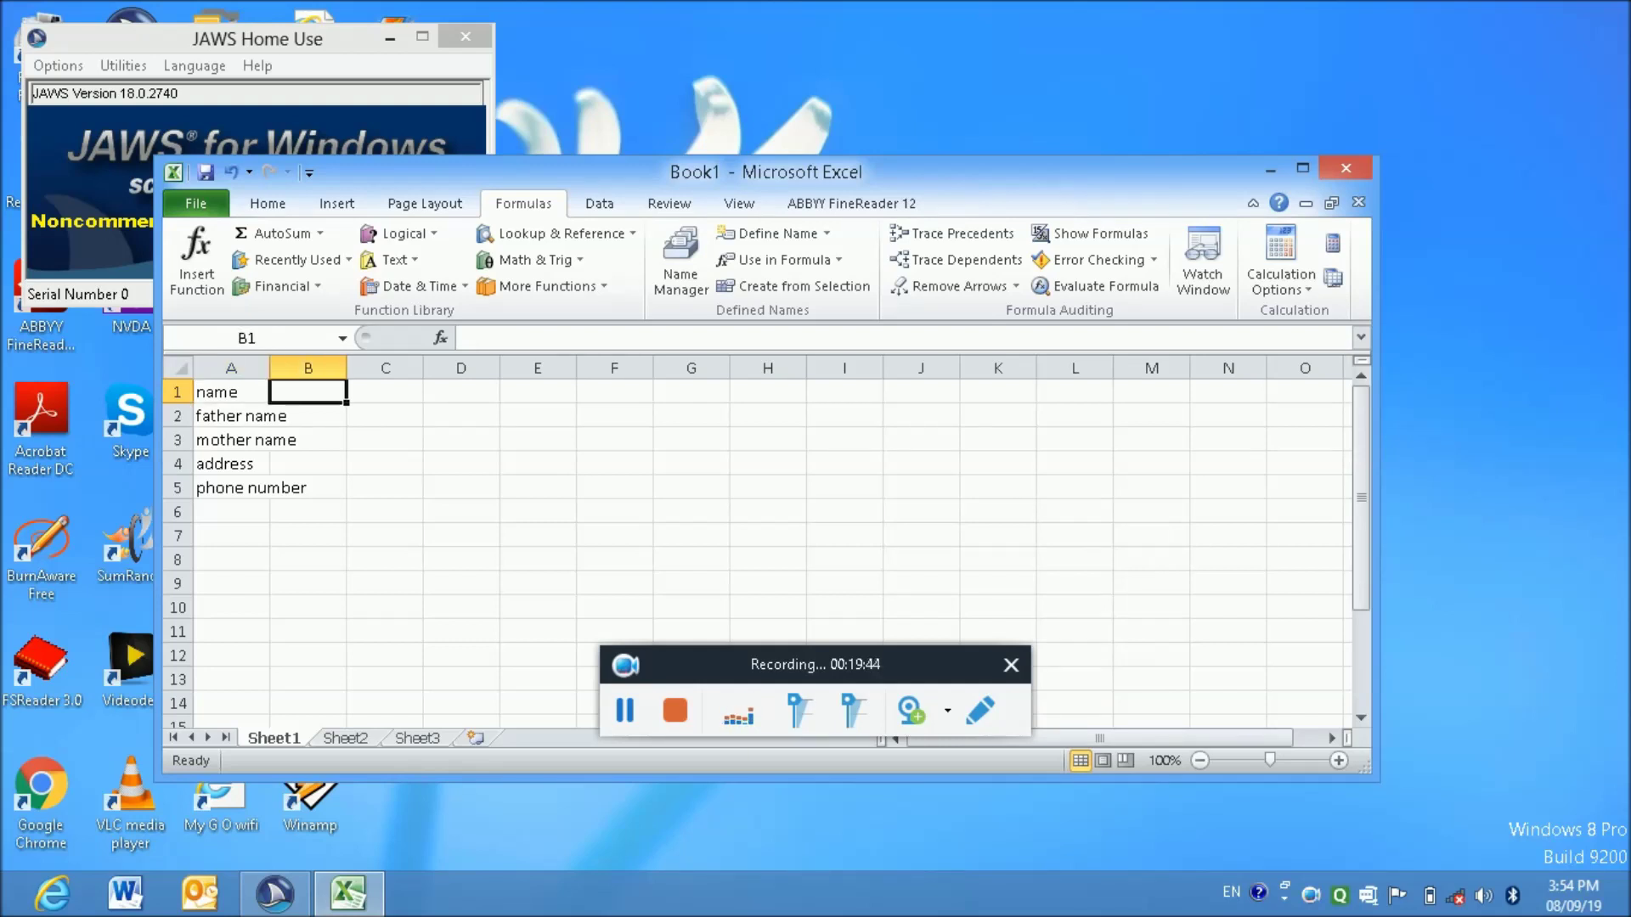
left_click(308, 415)
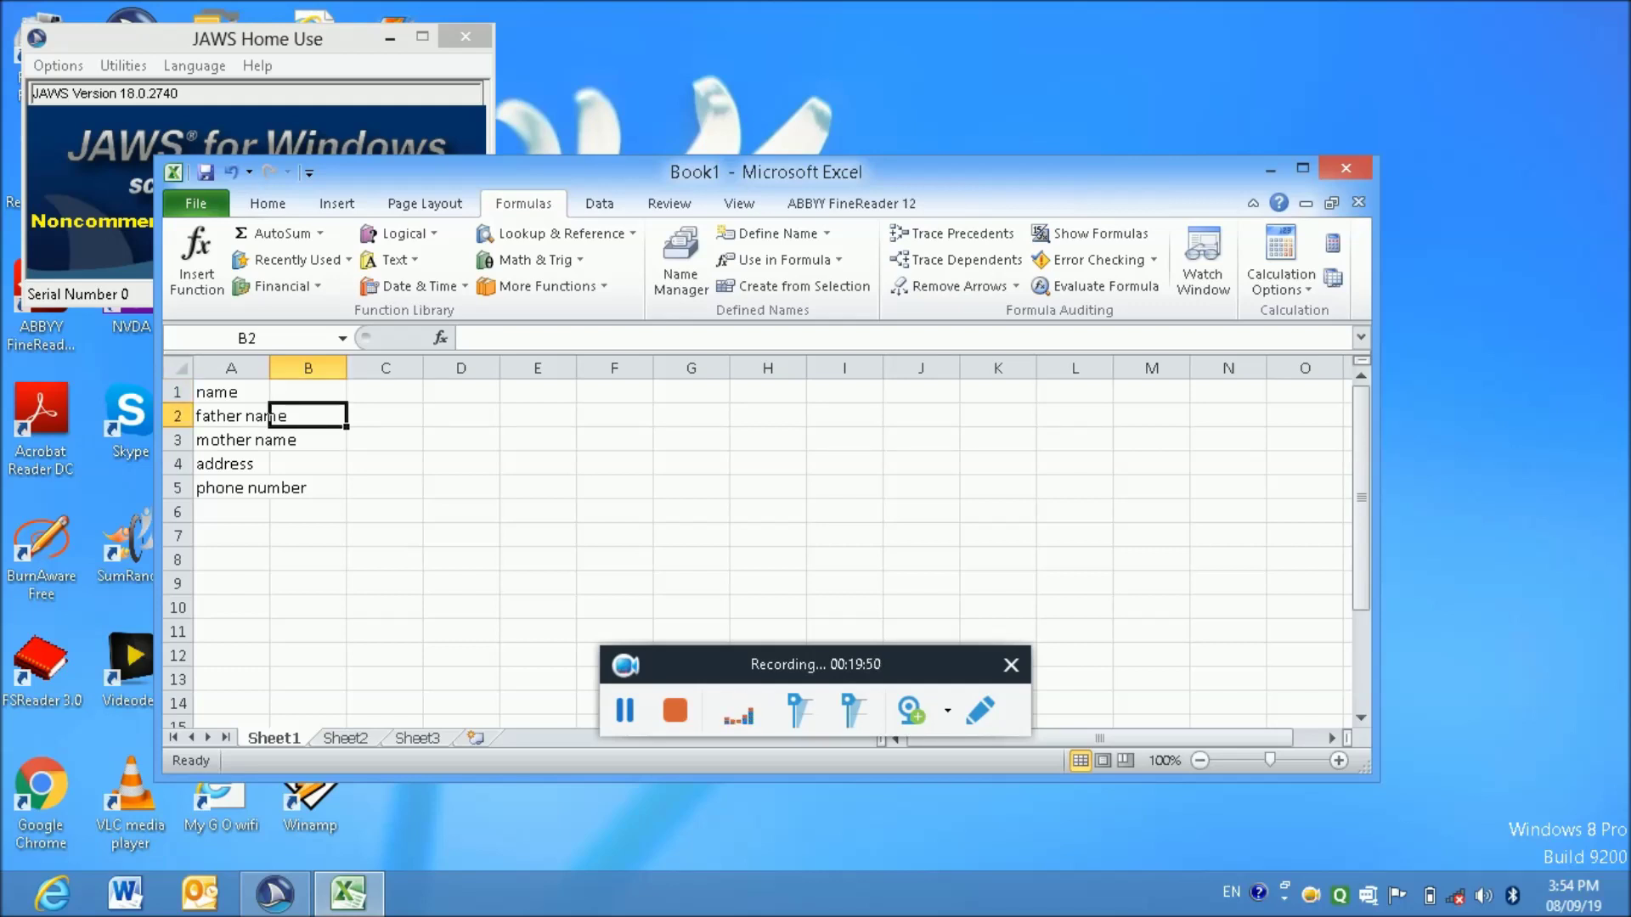
key("Left")
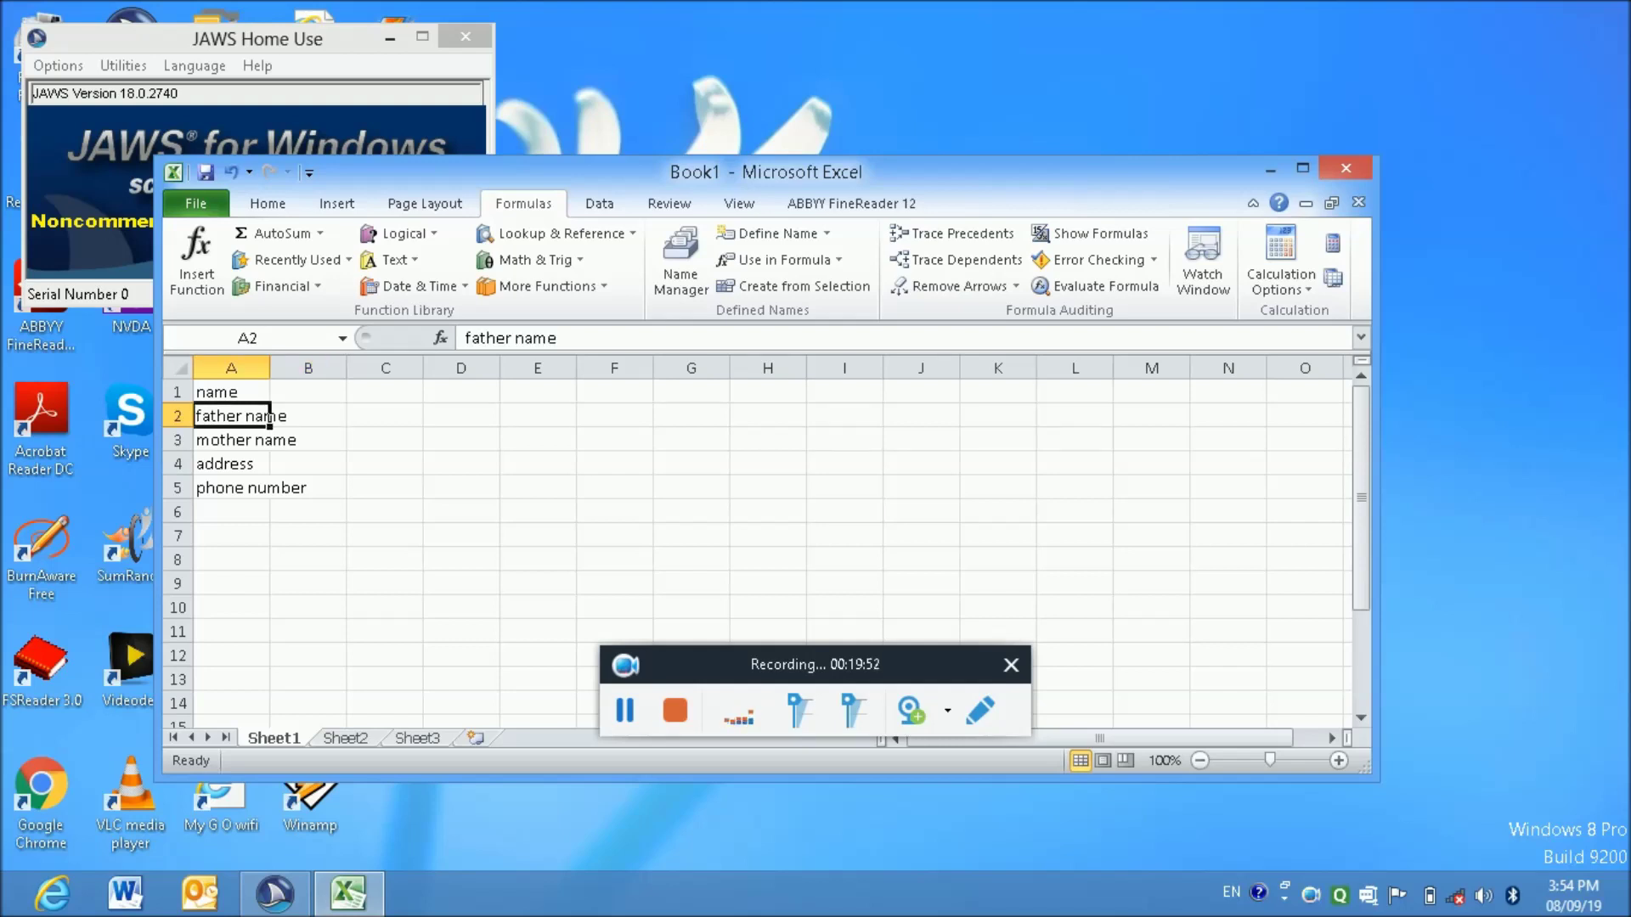
key("Right")
key("Down")
key("Down")
key("Down")
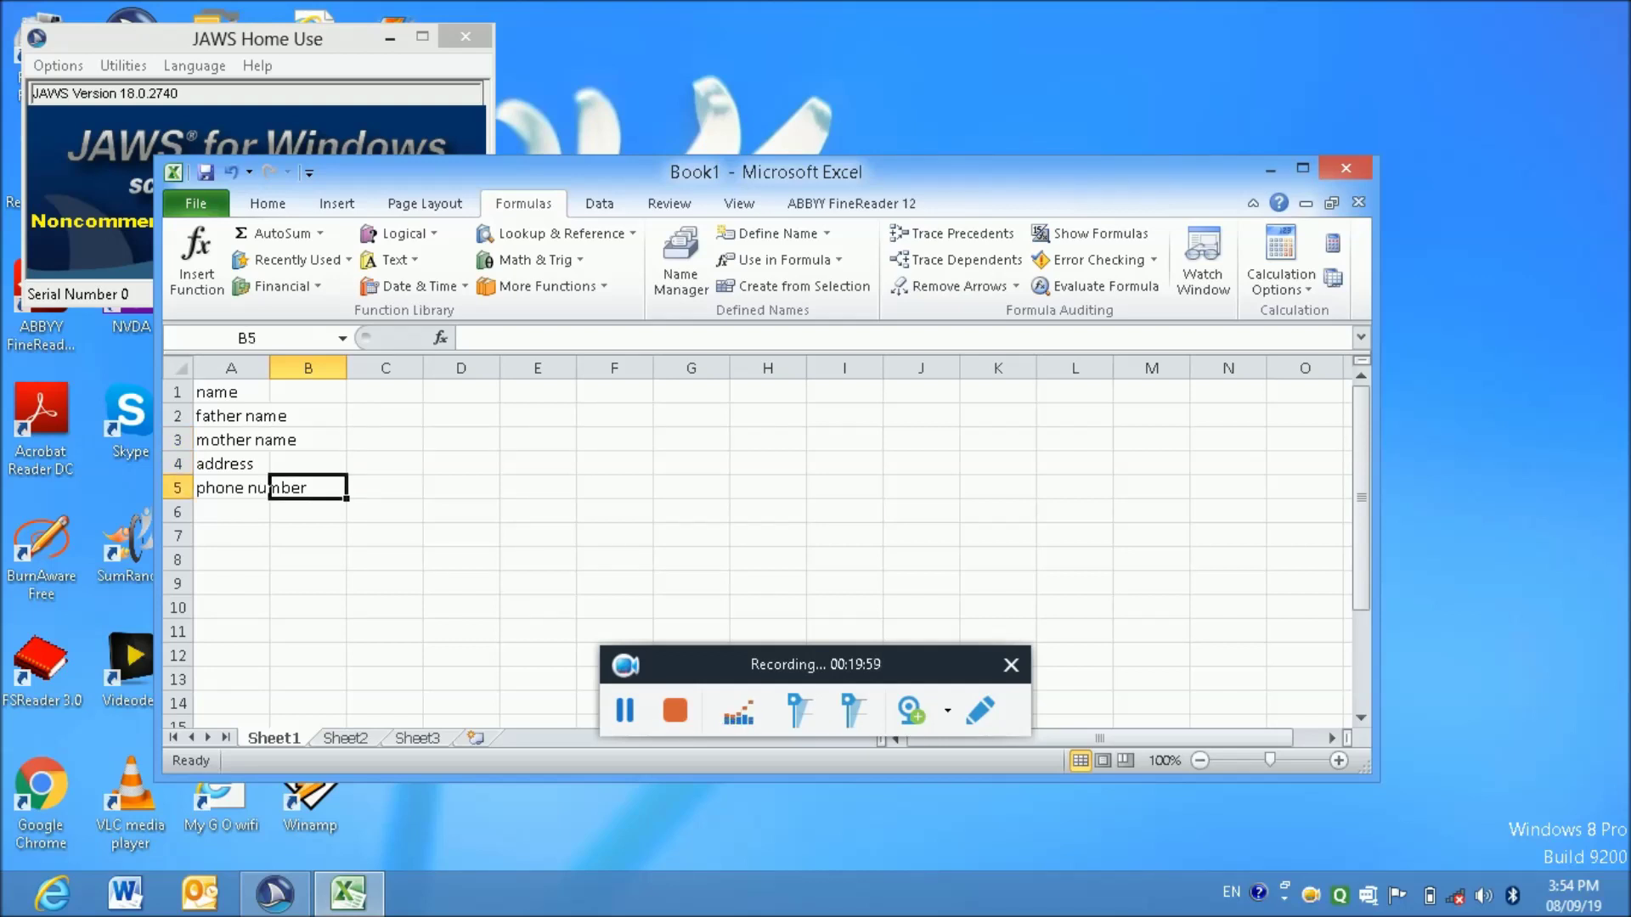
left_click(308, 512)
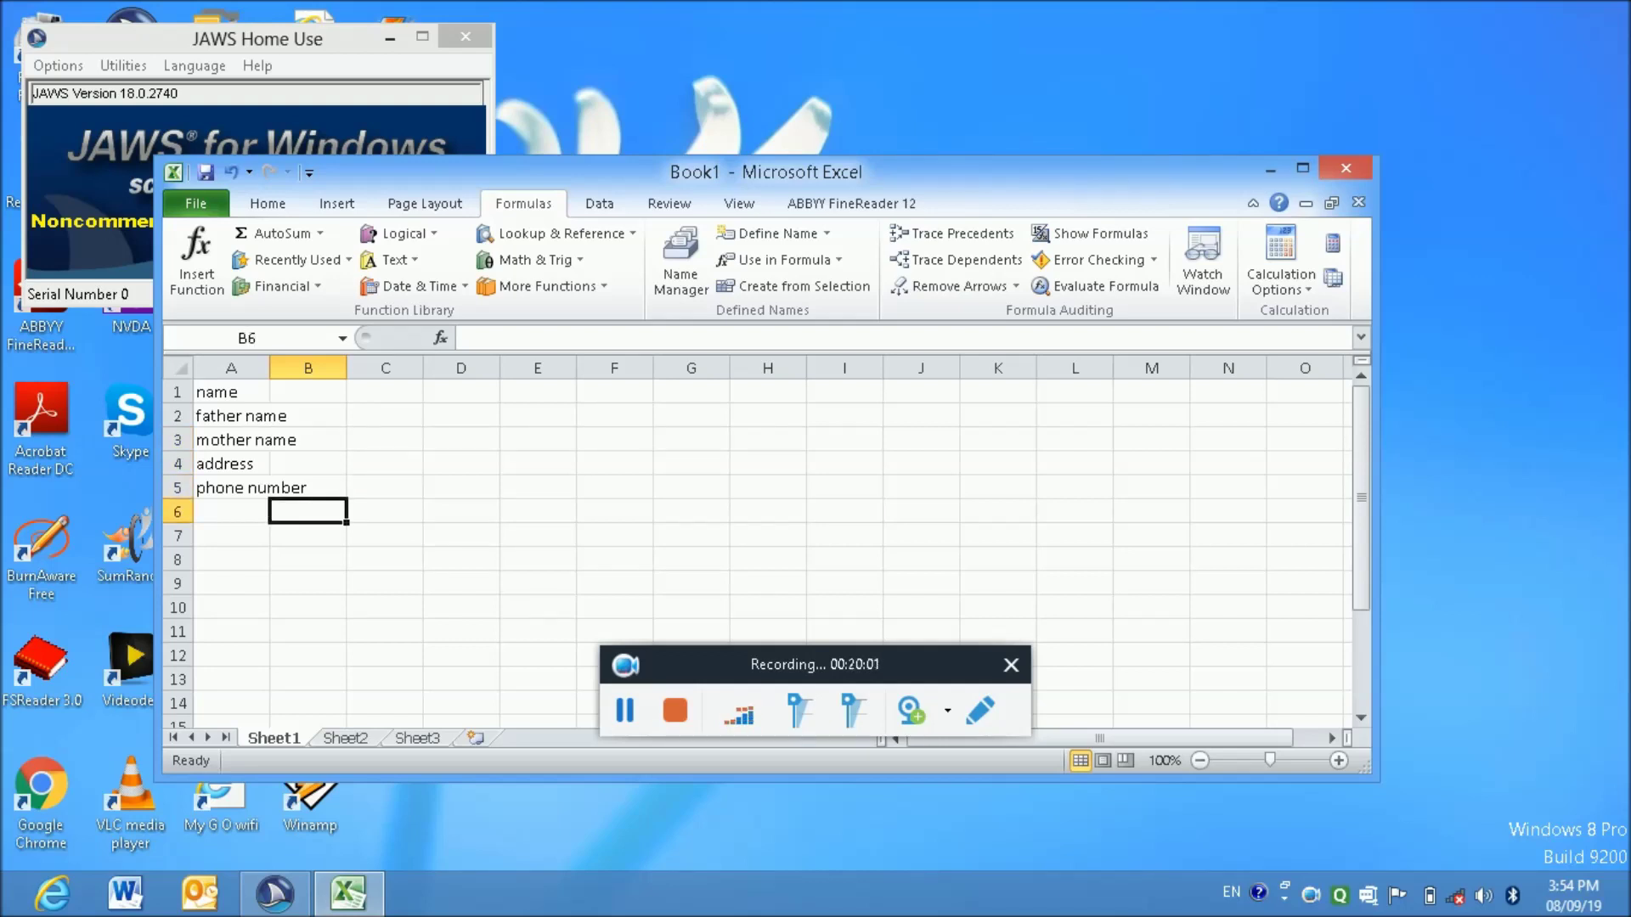
key("Up")
key("Up")
key("Up")
key("Up")
key("Up")
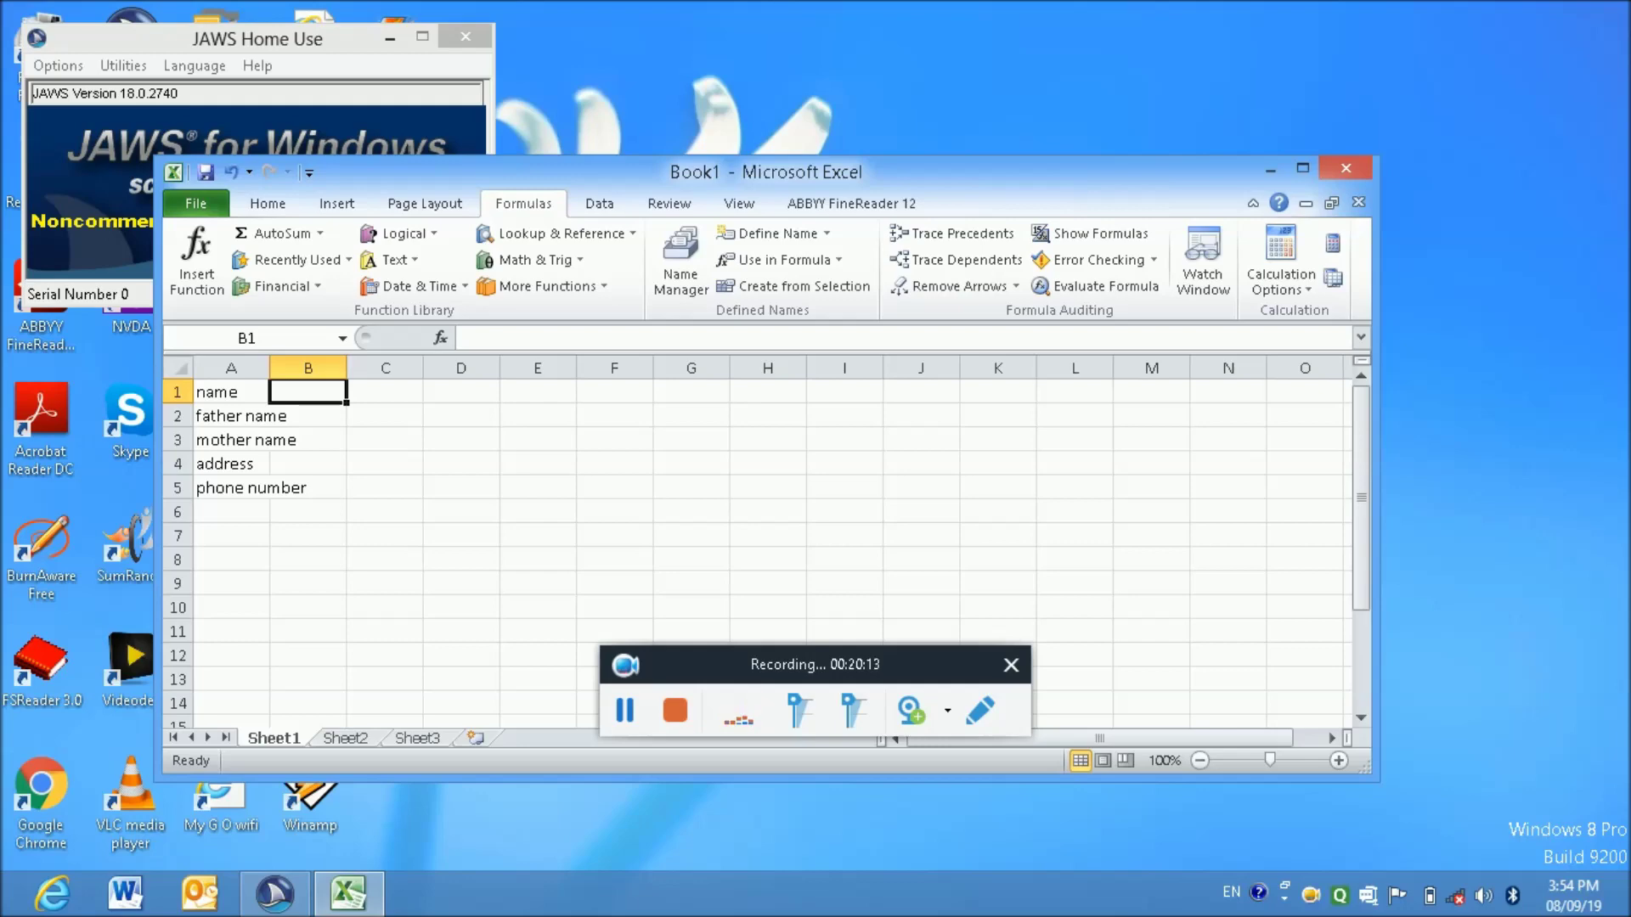
key("alt+F4")
key("n")
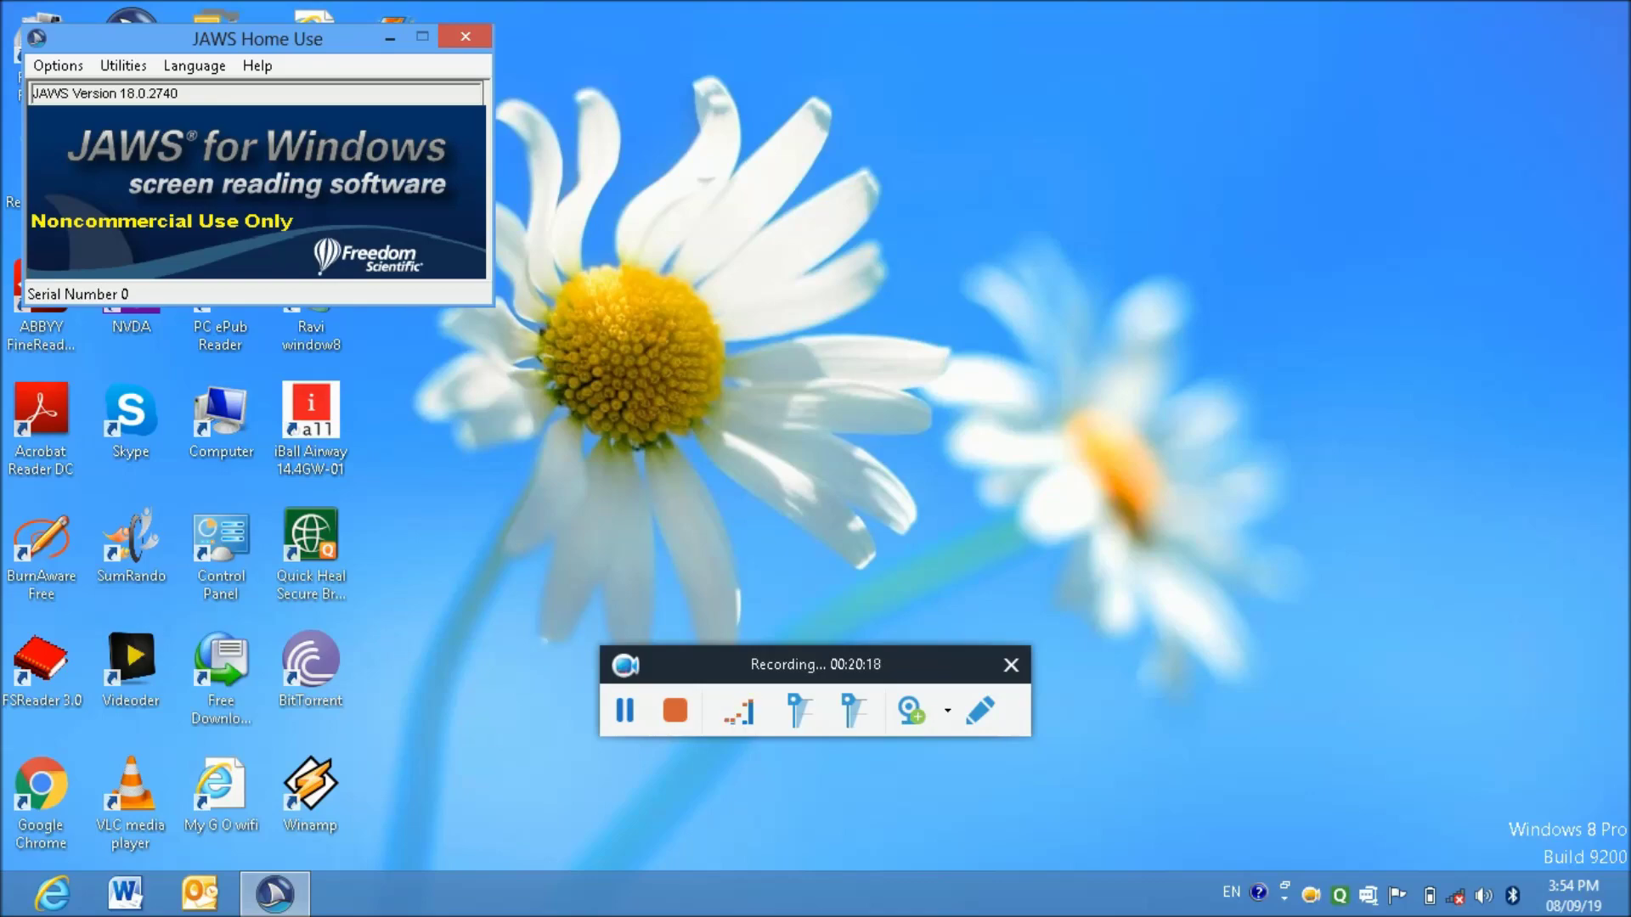
Launch Microsoft Excel 2010 from the Start screen search for 'exc'
key("super")
type("exc")
key("Return")
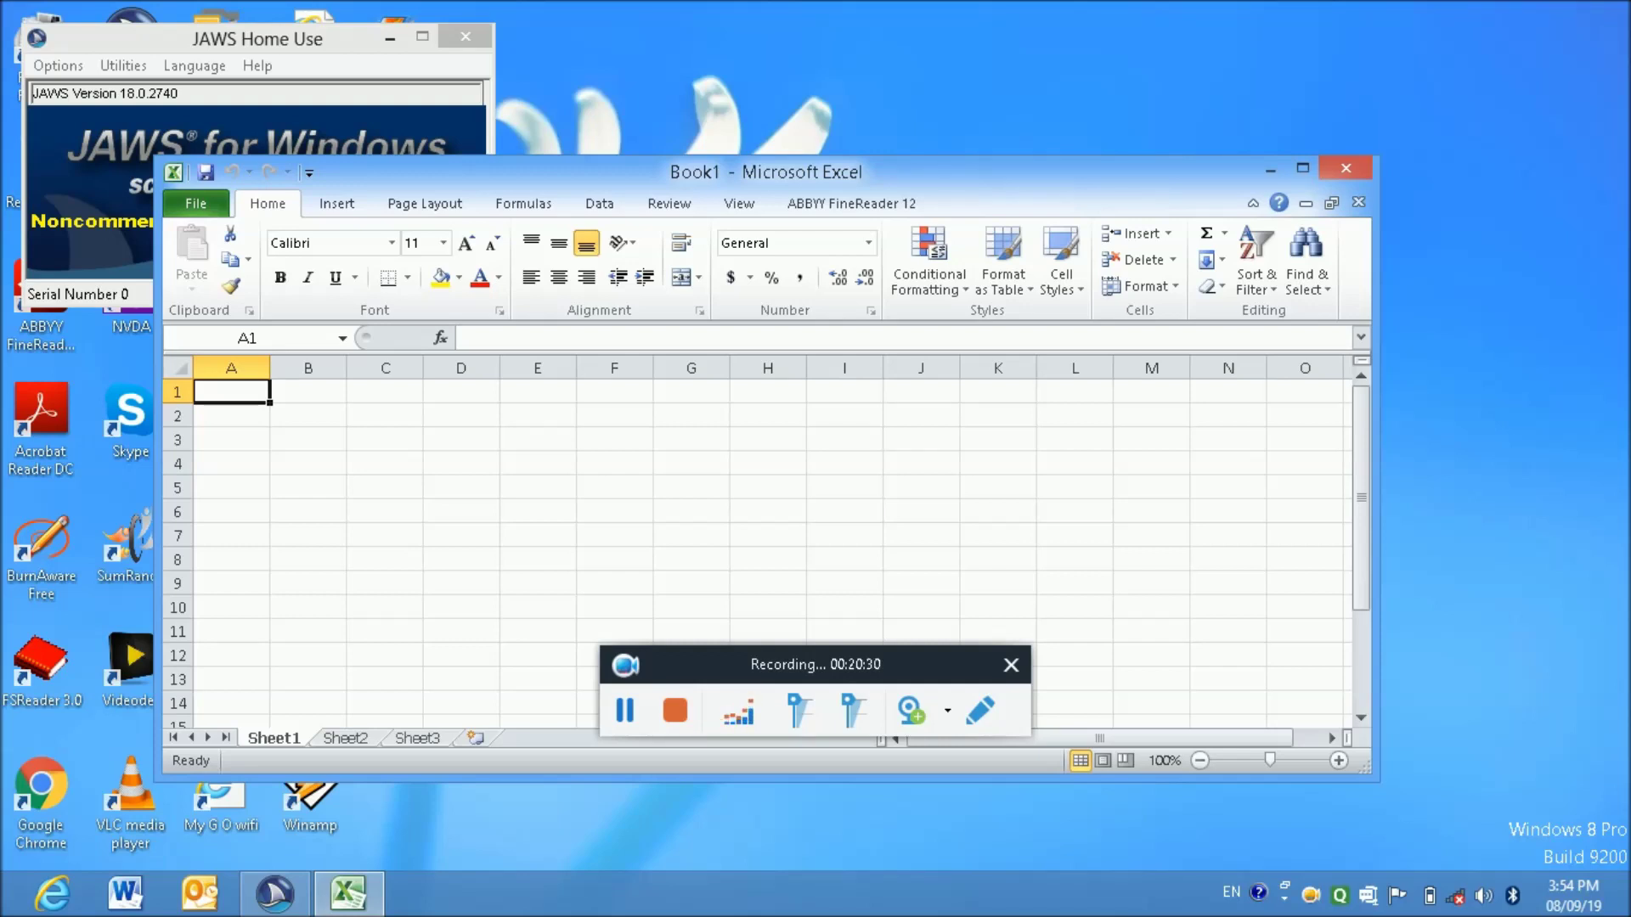
Quit the JAWS screen reader and confirm
key("insert+F4")
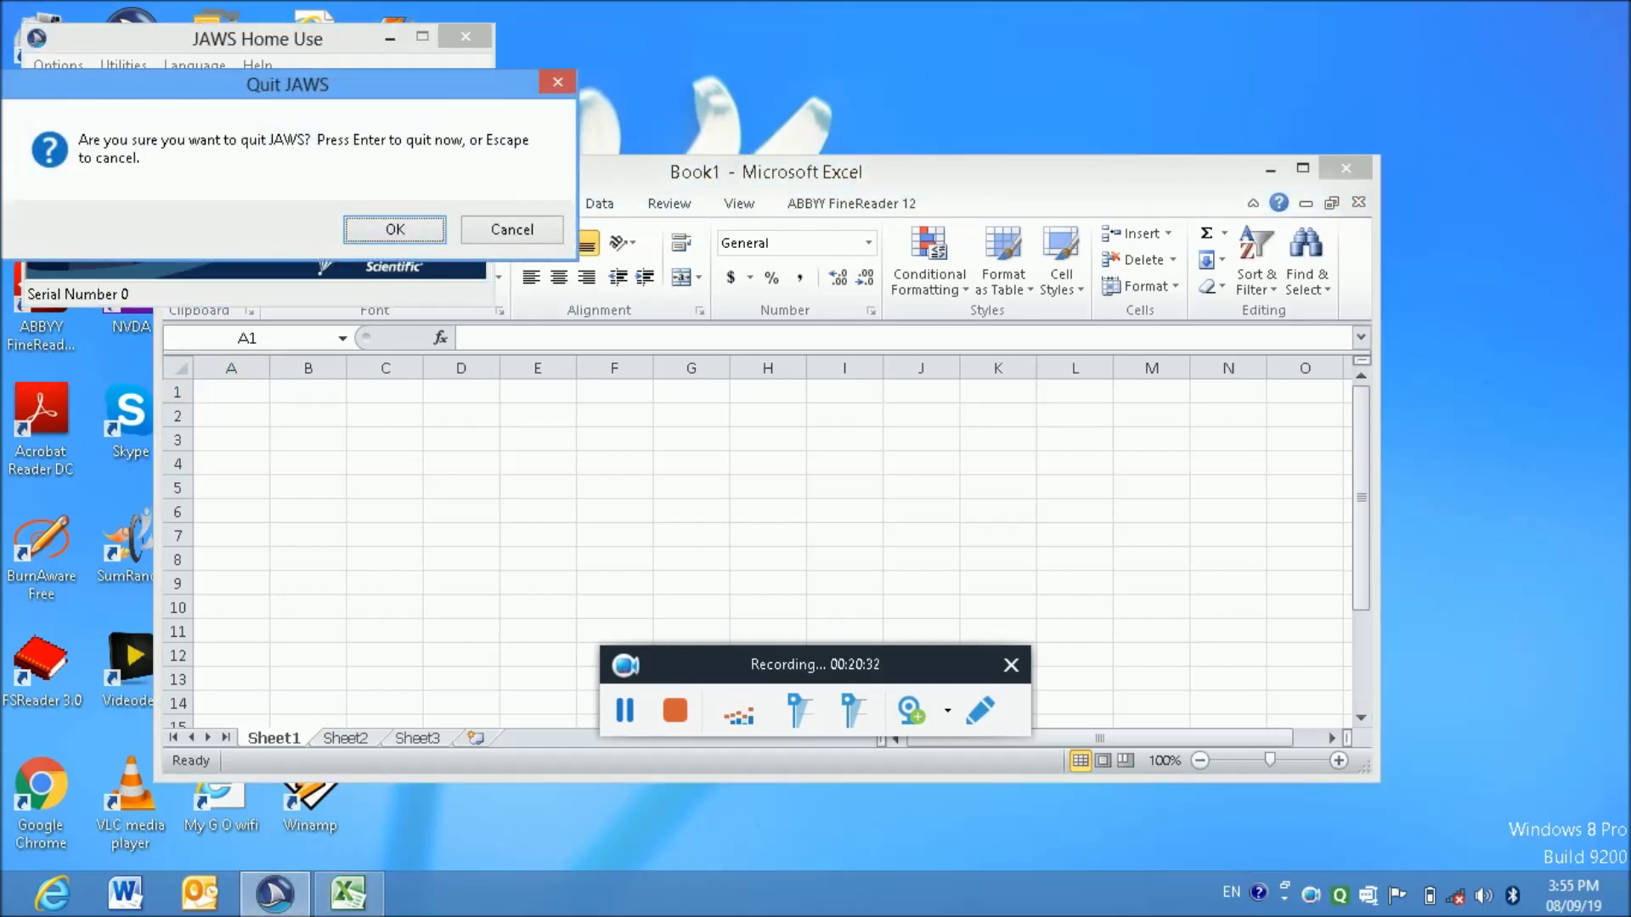
key("Return")
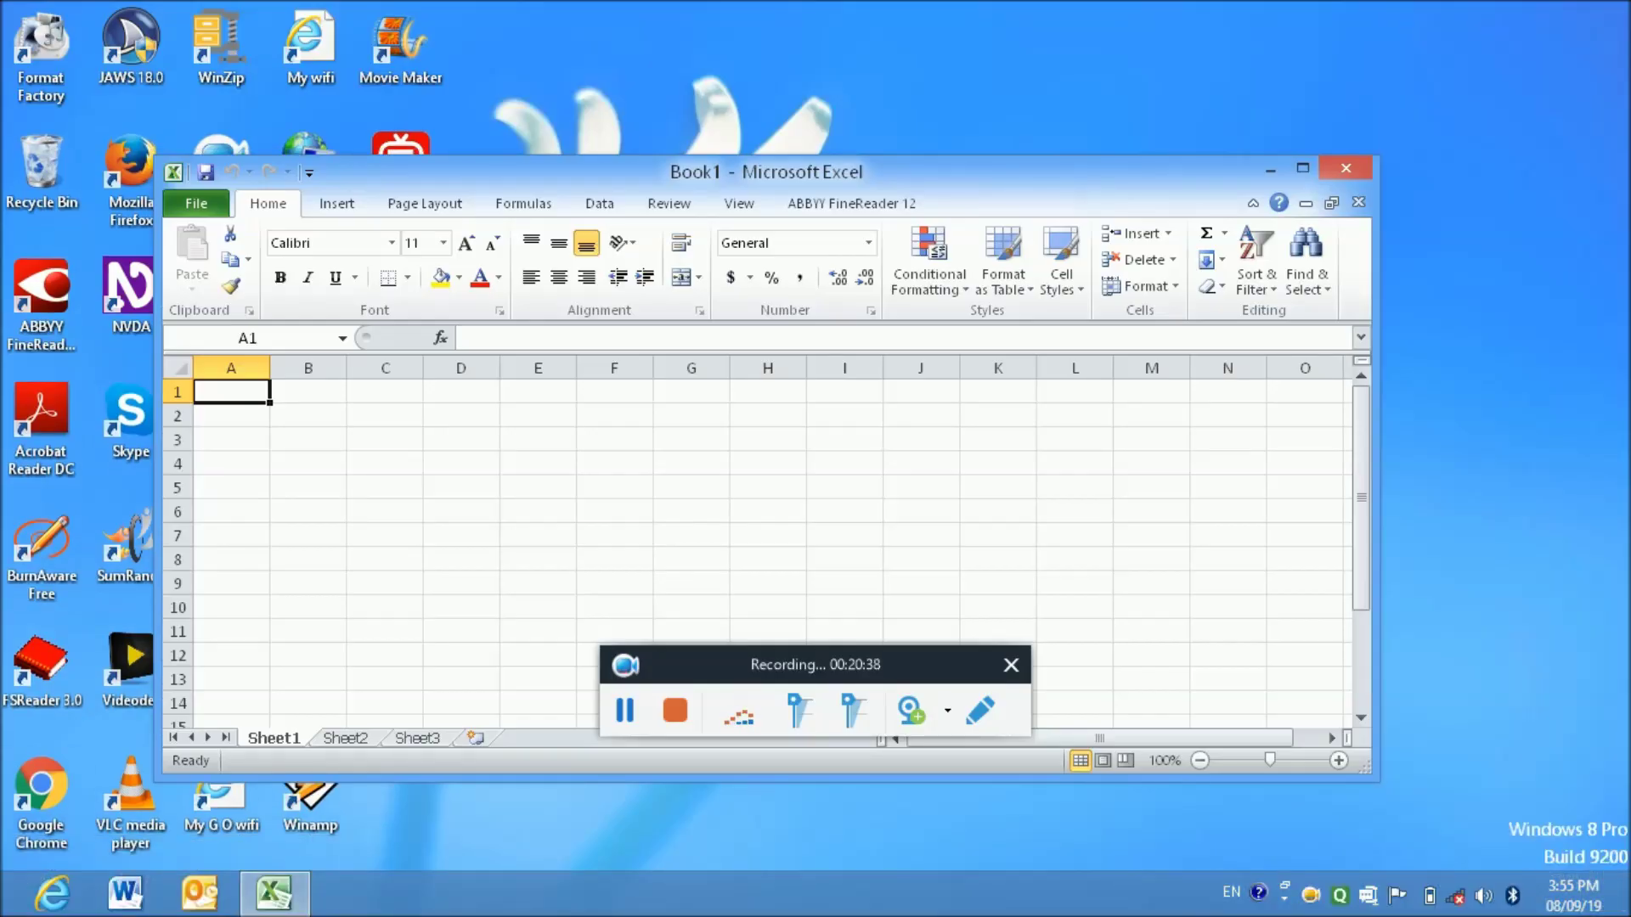
key("ctrl+alt+n")
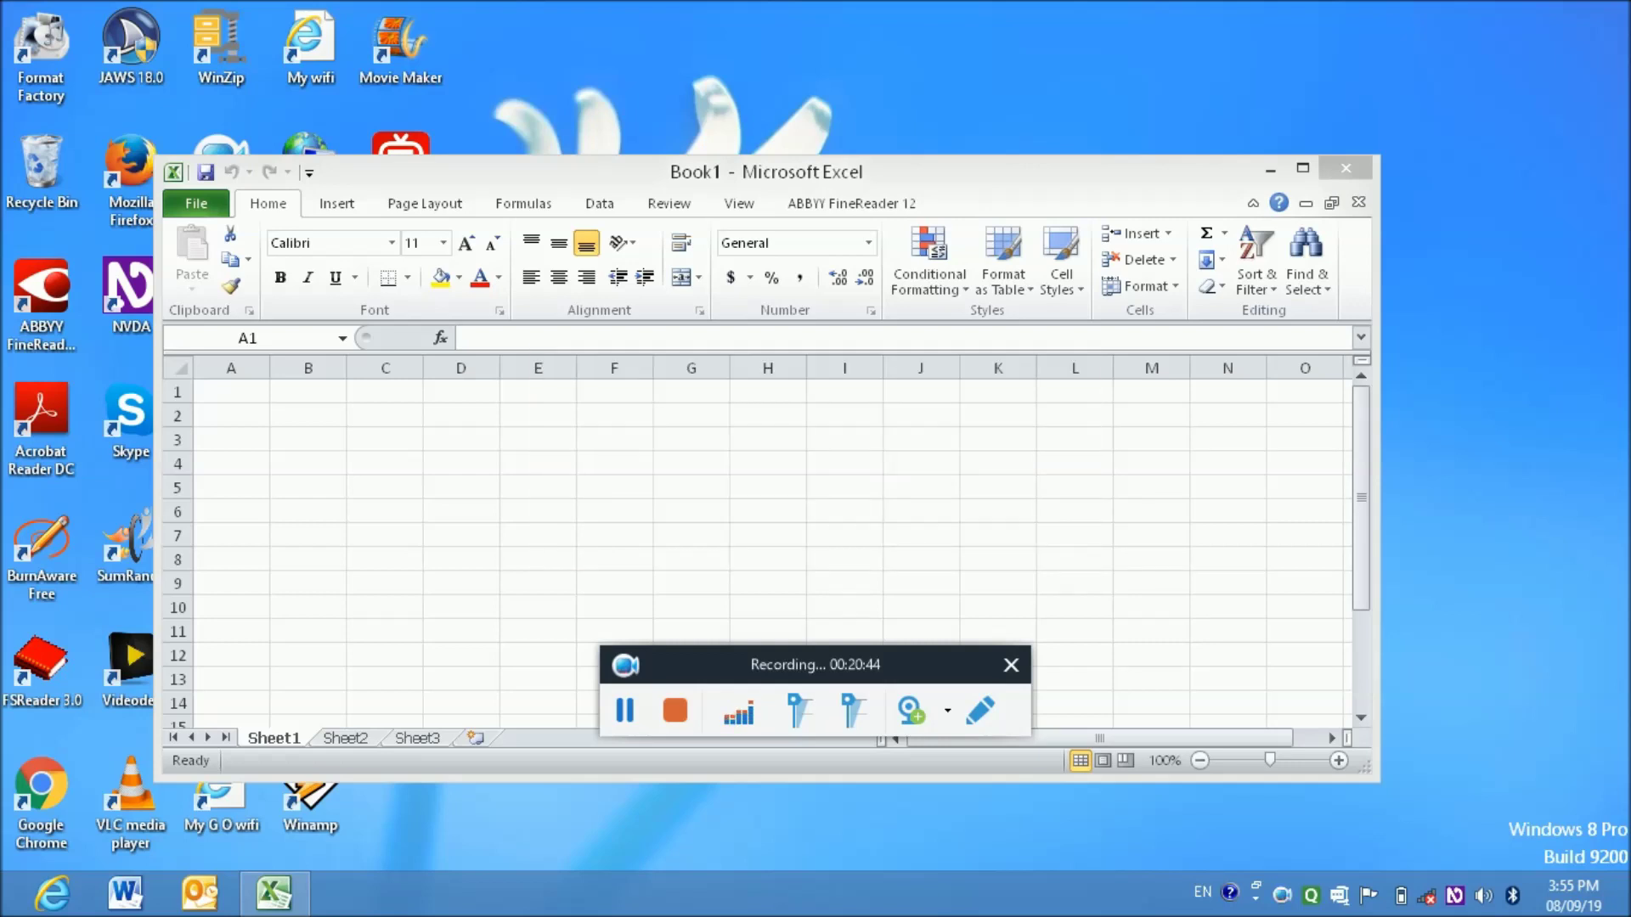
Enter the headers 'name', 'father name' and 'mother name' in A1 to C1
key("alt+Tab")
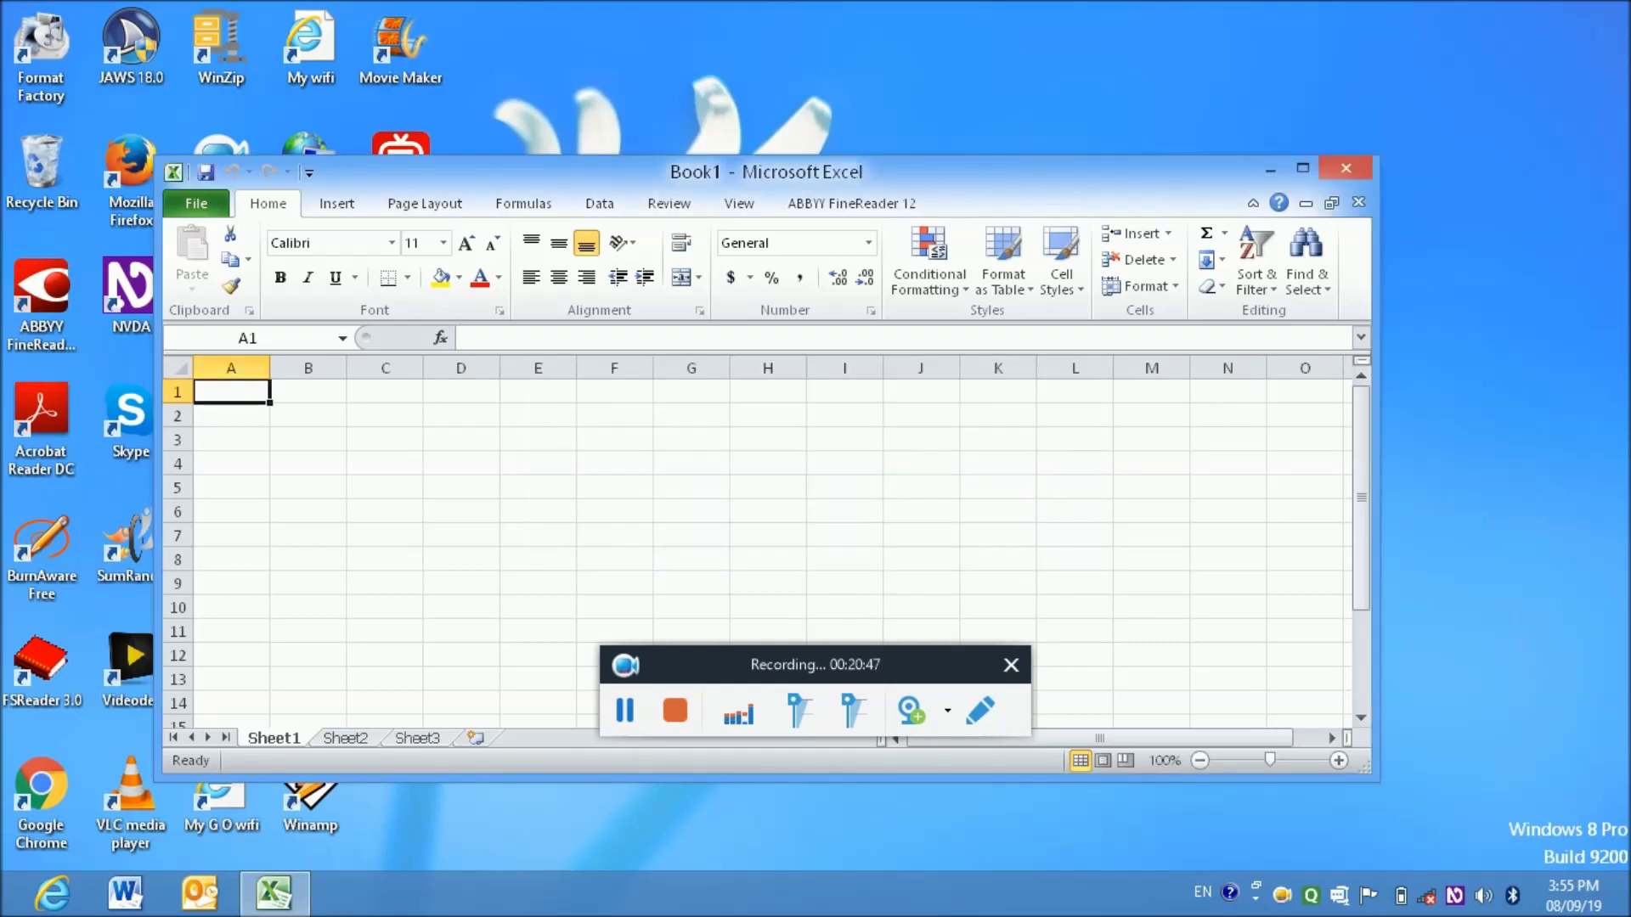
type("name")
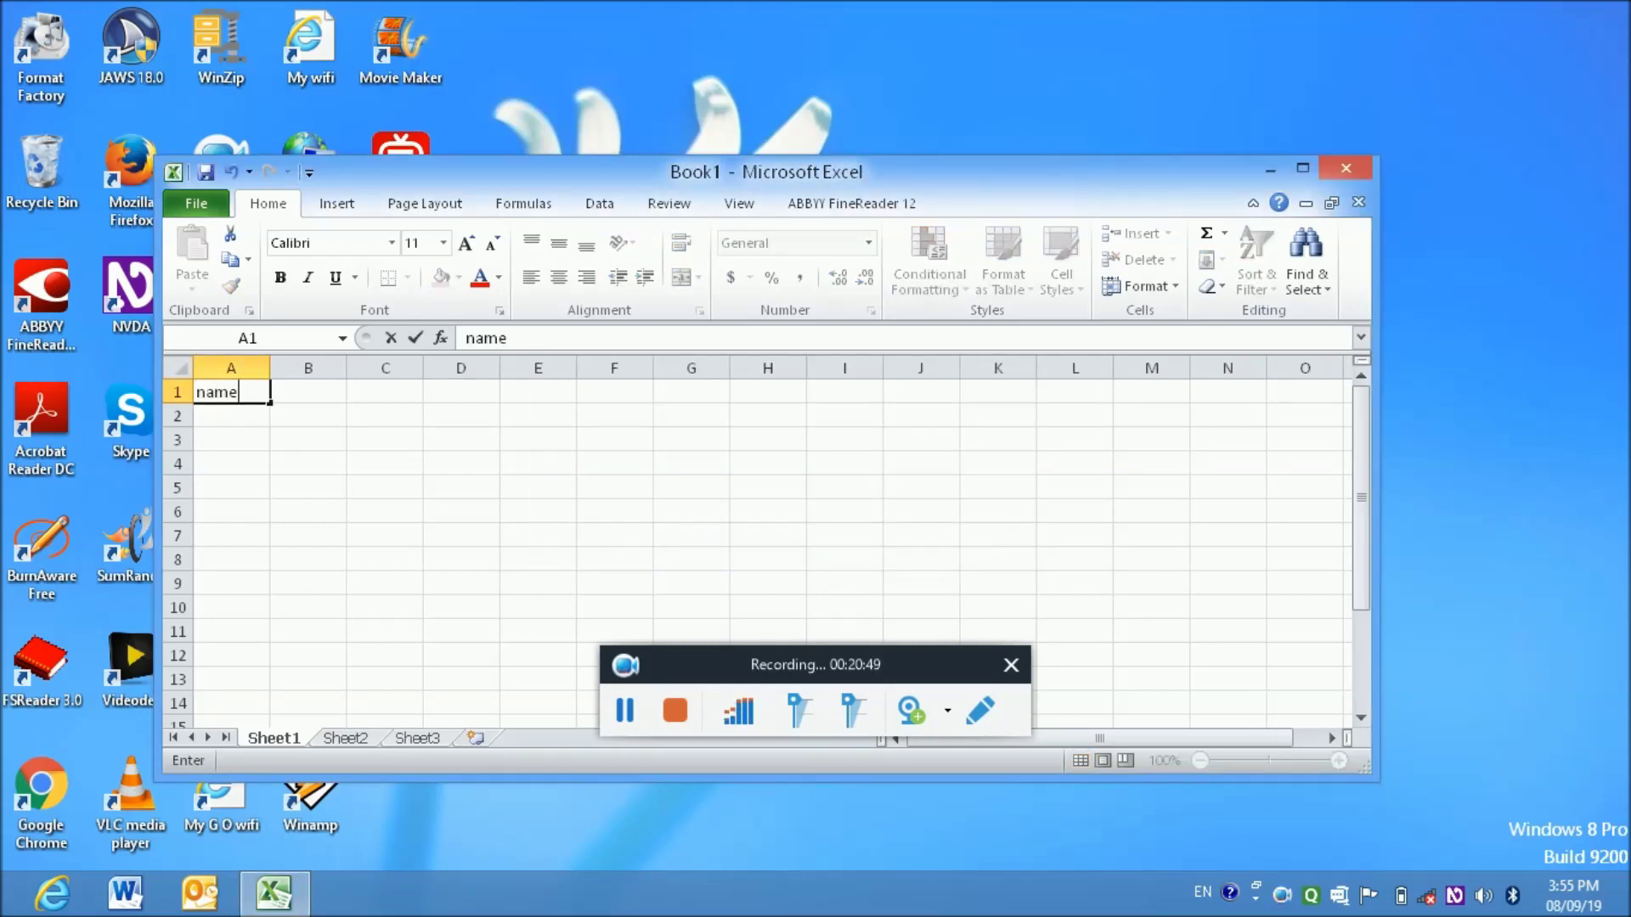
key("Tab")
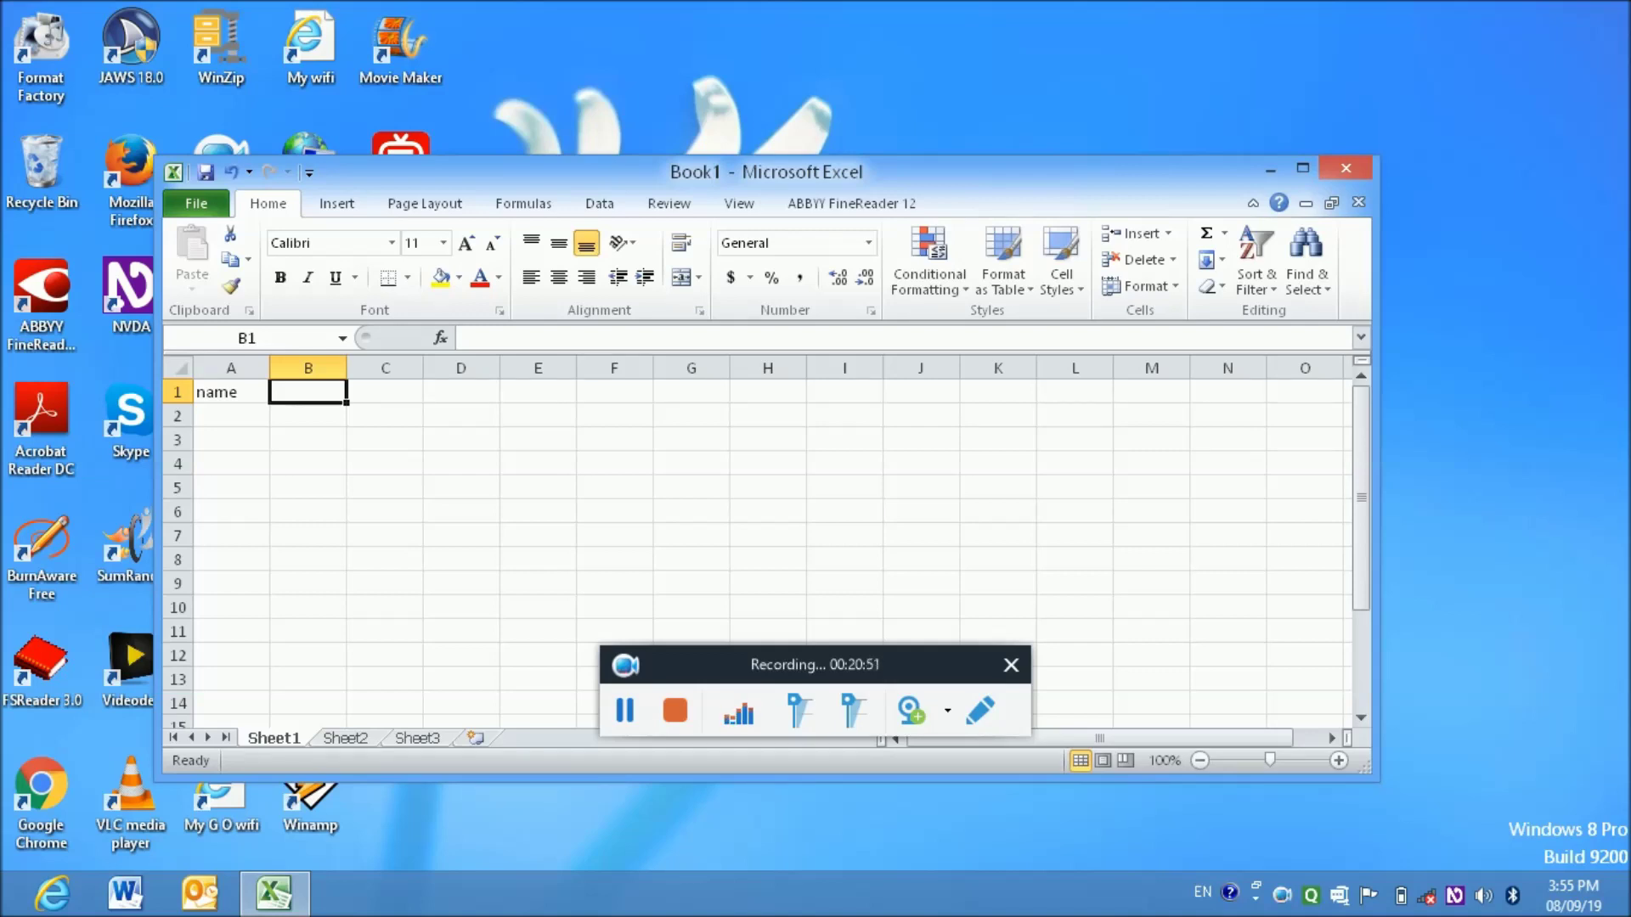
type("father")
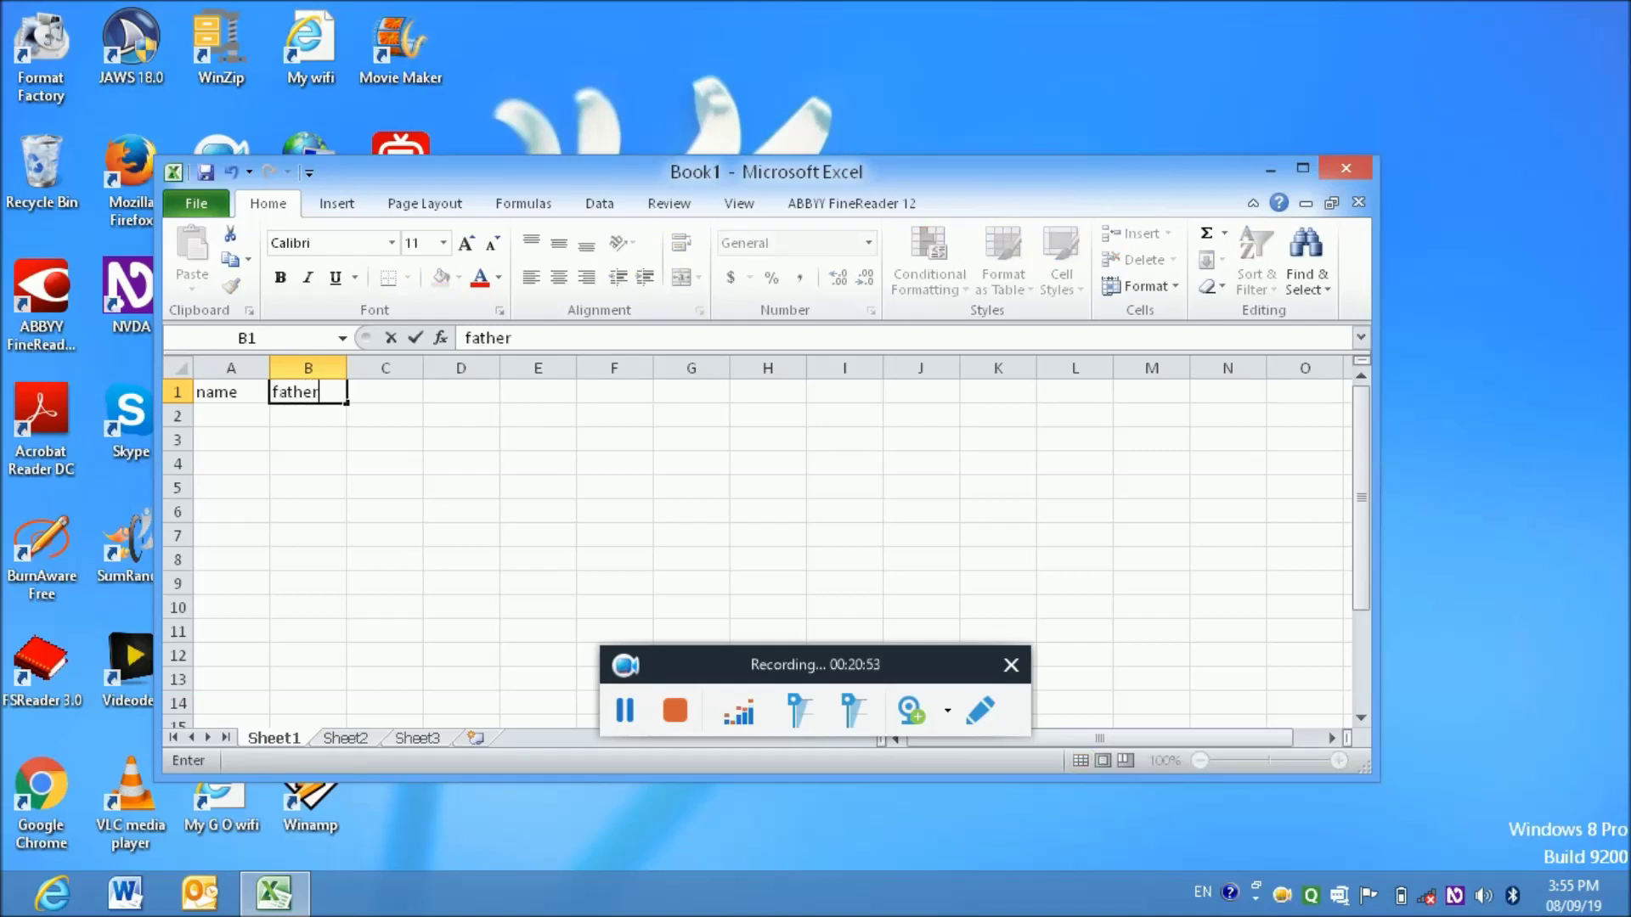
type(" name")
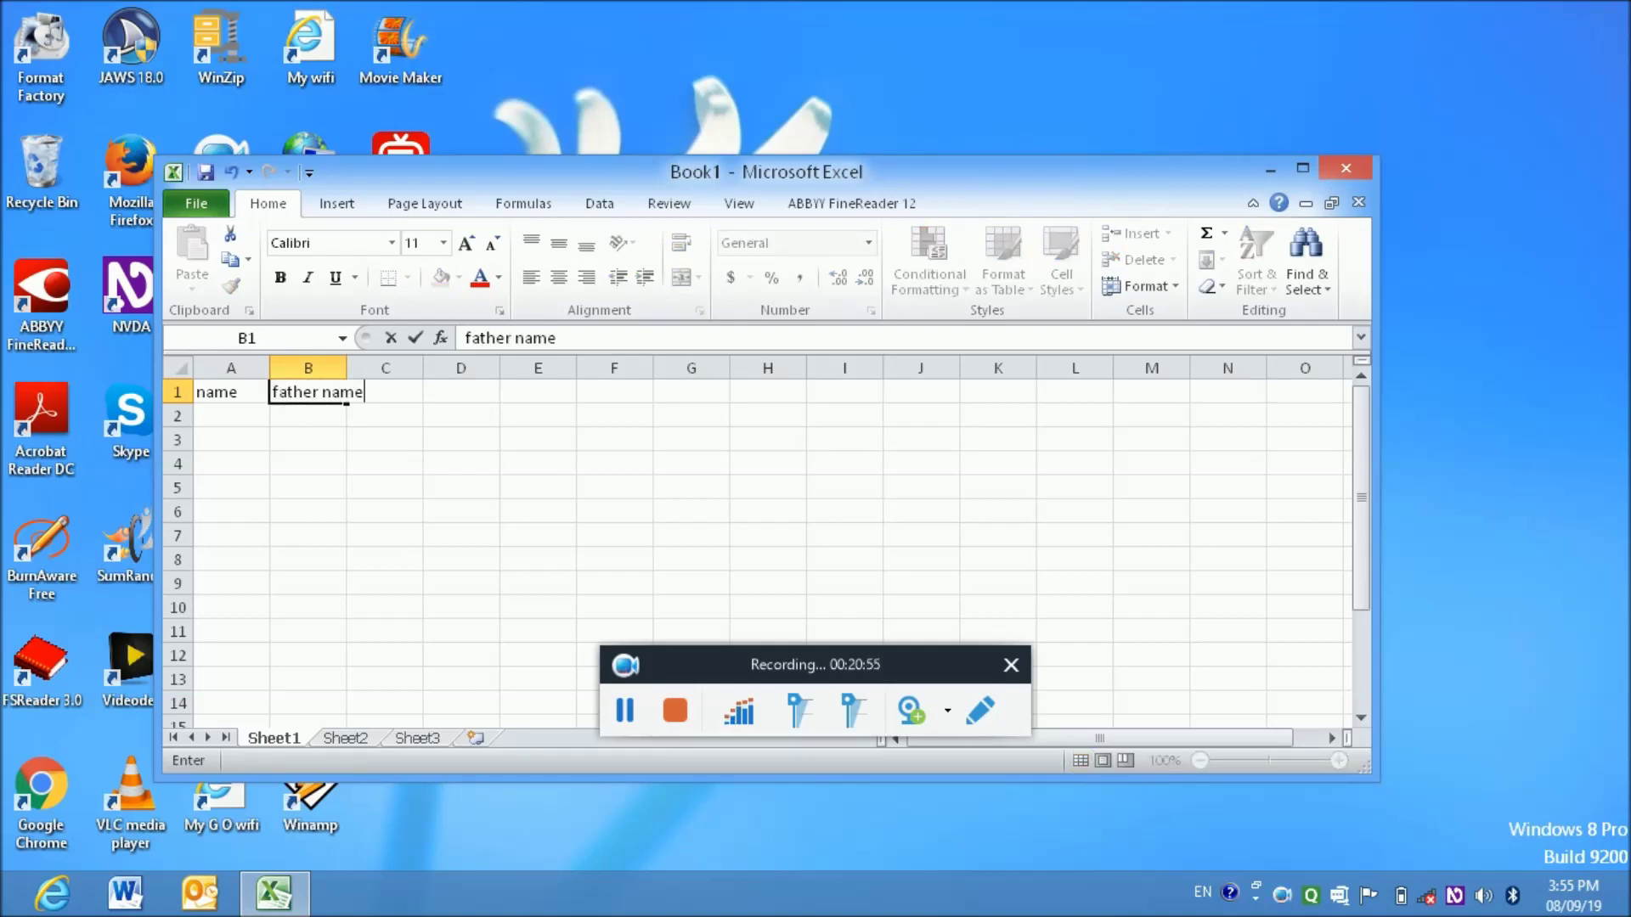
key("Tab")
type("mother name")
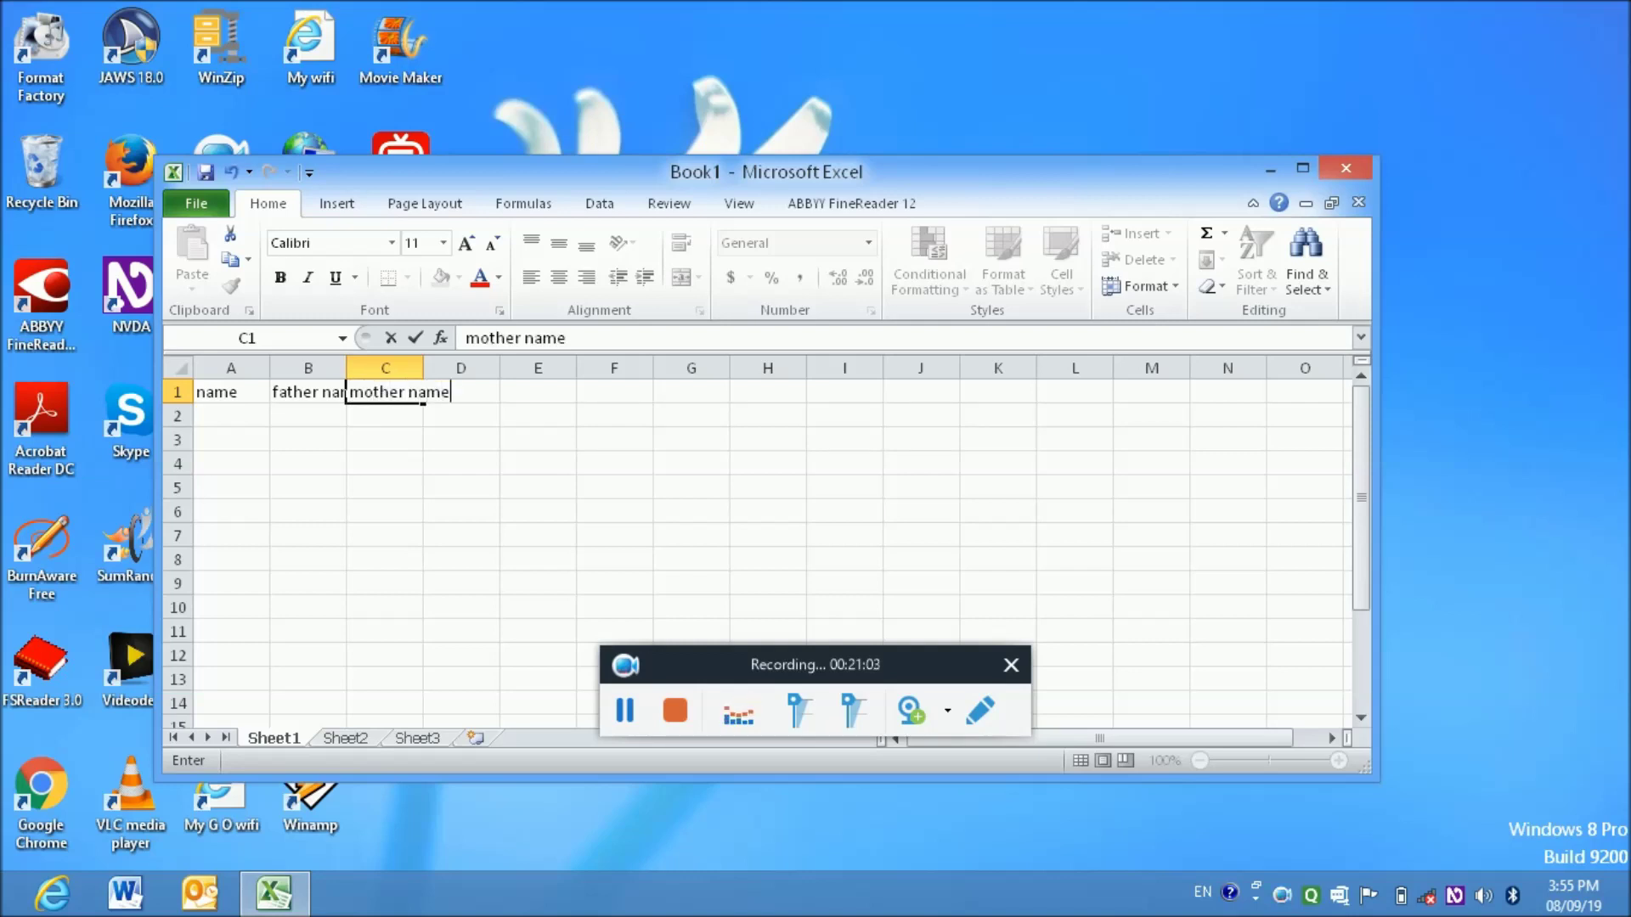
key("Tab")
Add 'hous number' and 'address' in D1 and E1, then return to B1
type("hous number")
key("Tab")
type("address")
key("Tab")
key("Left")
key("Left")
key("Left")
key("Left")
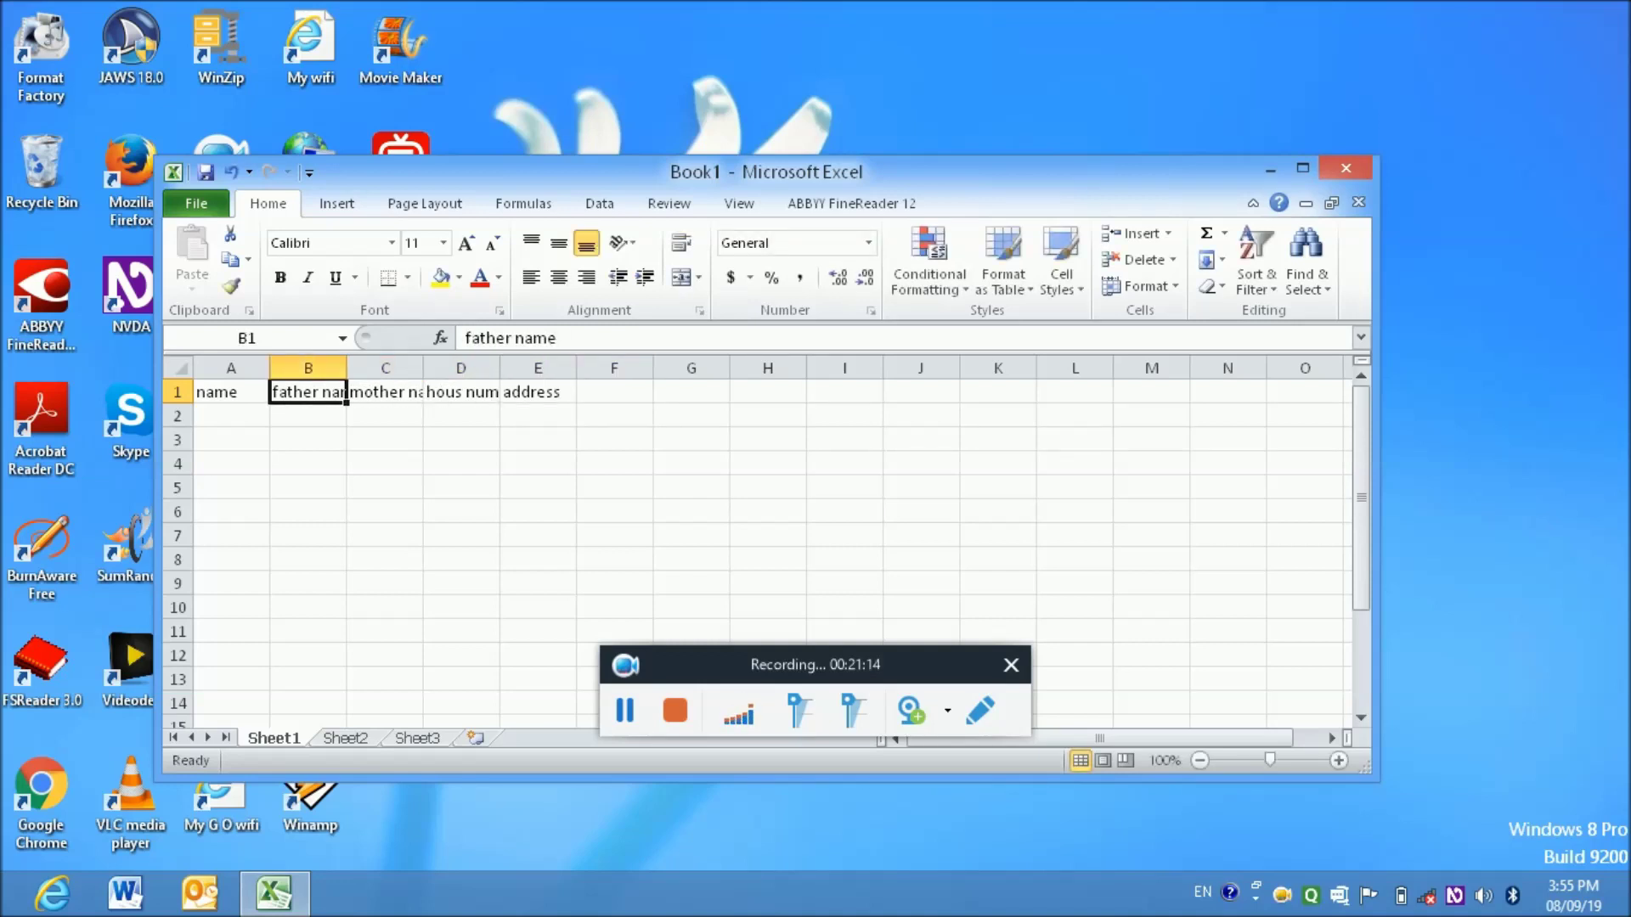
key("Left")
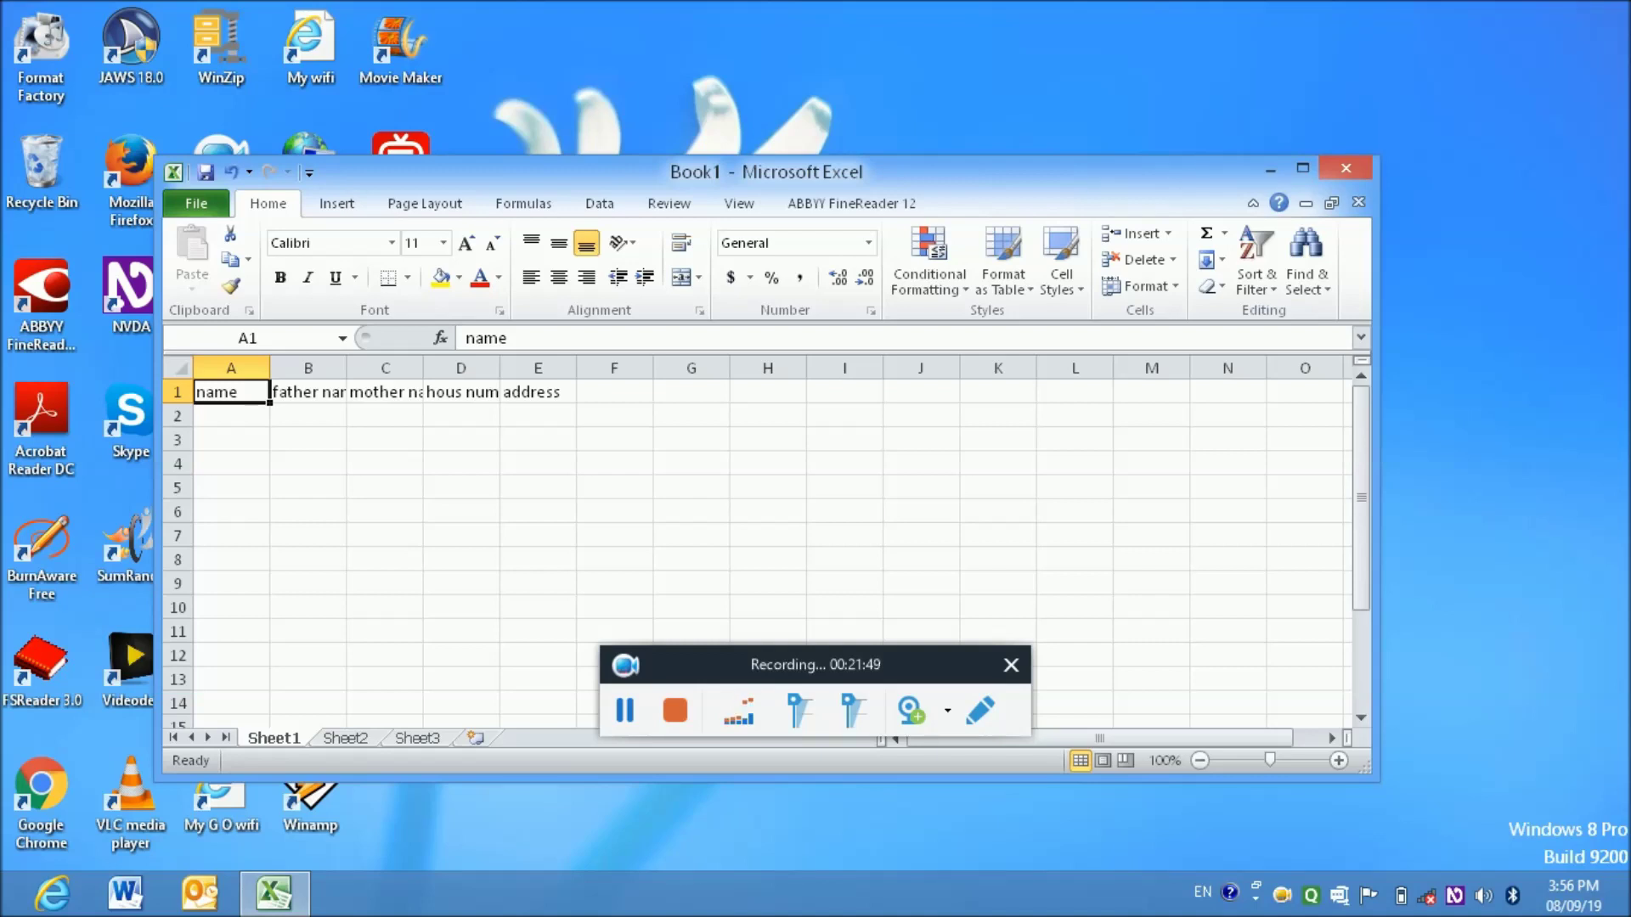
Define the name, father name and mother name headers as ColumnTitle names
key("shift+Insert+c")
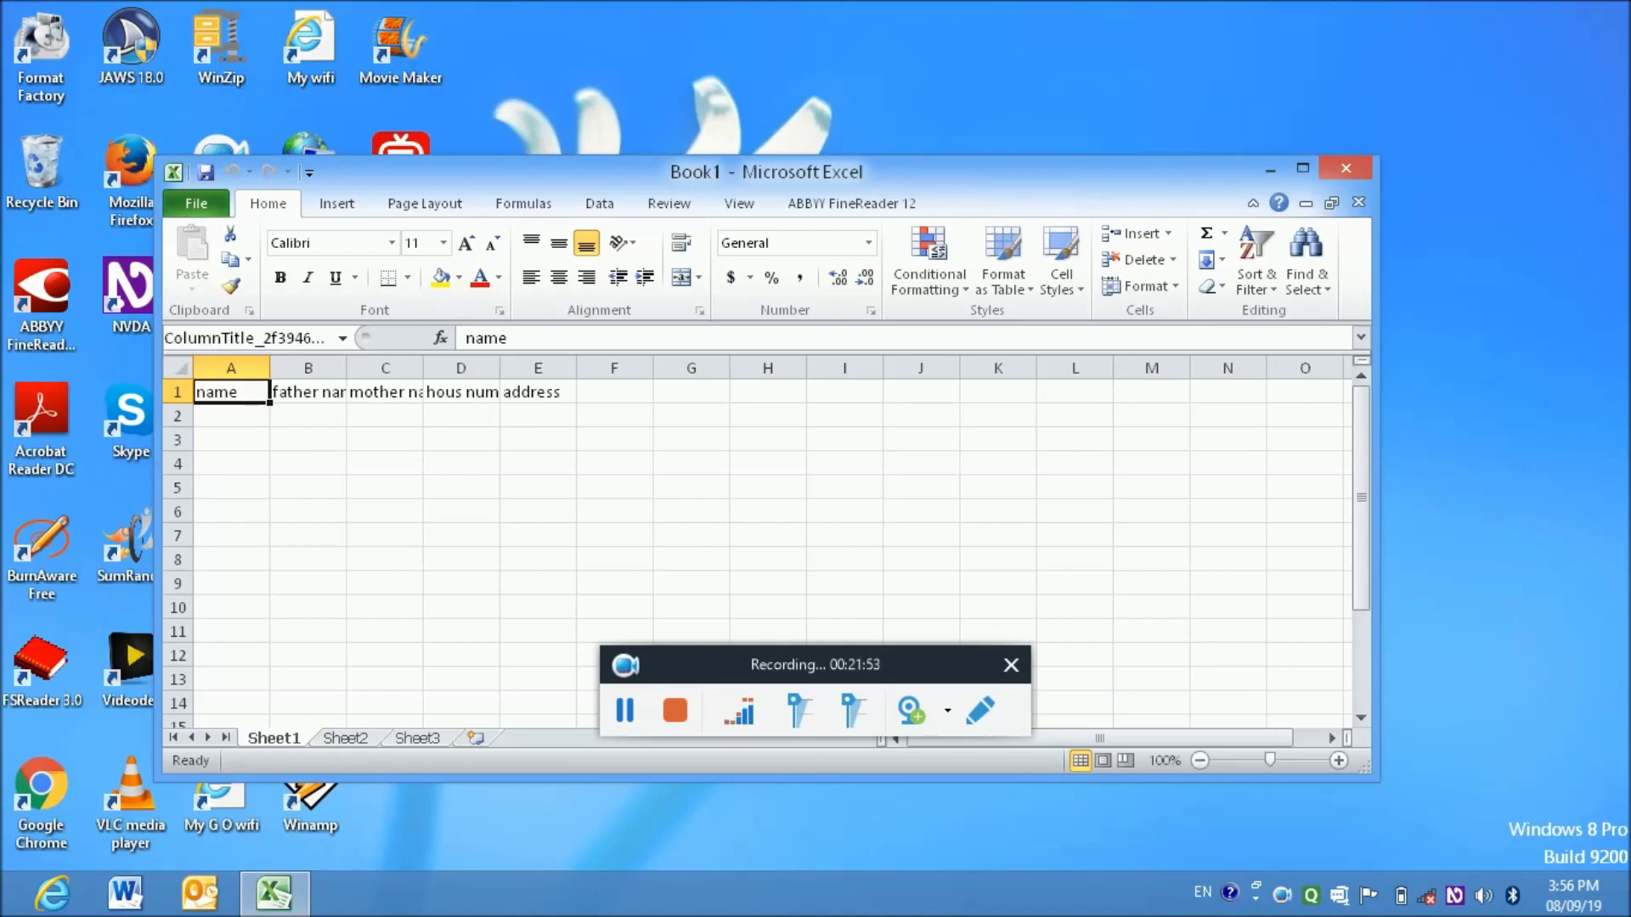
left_click(307, 392)
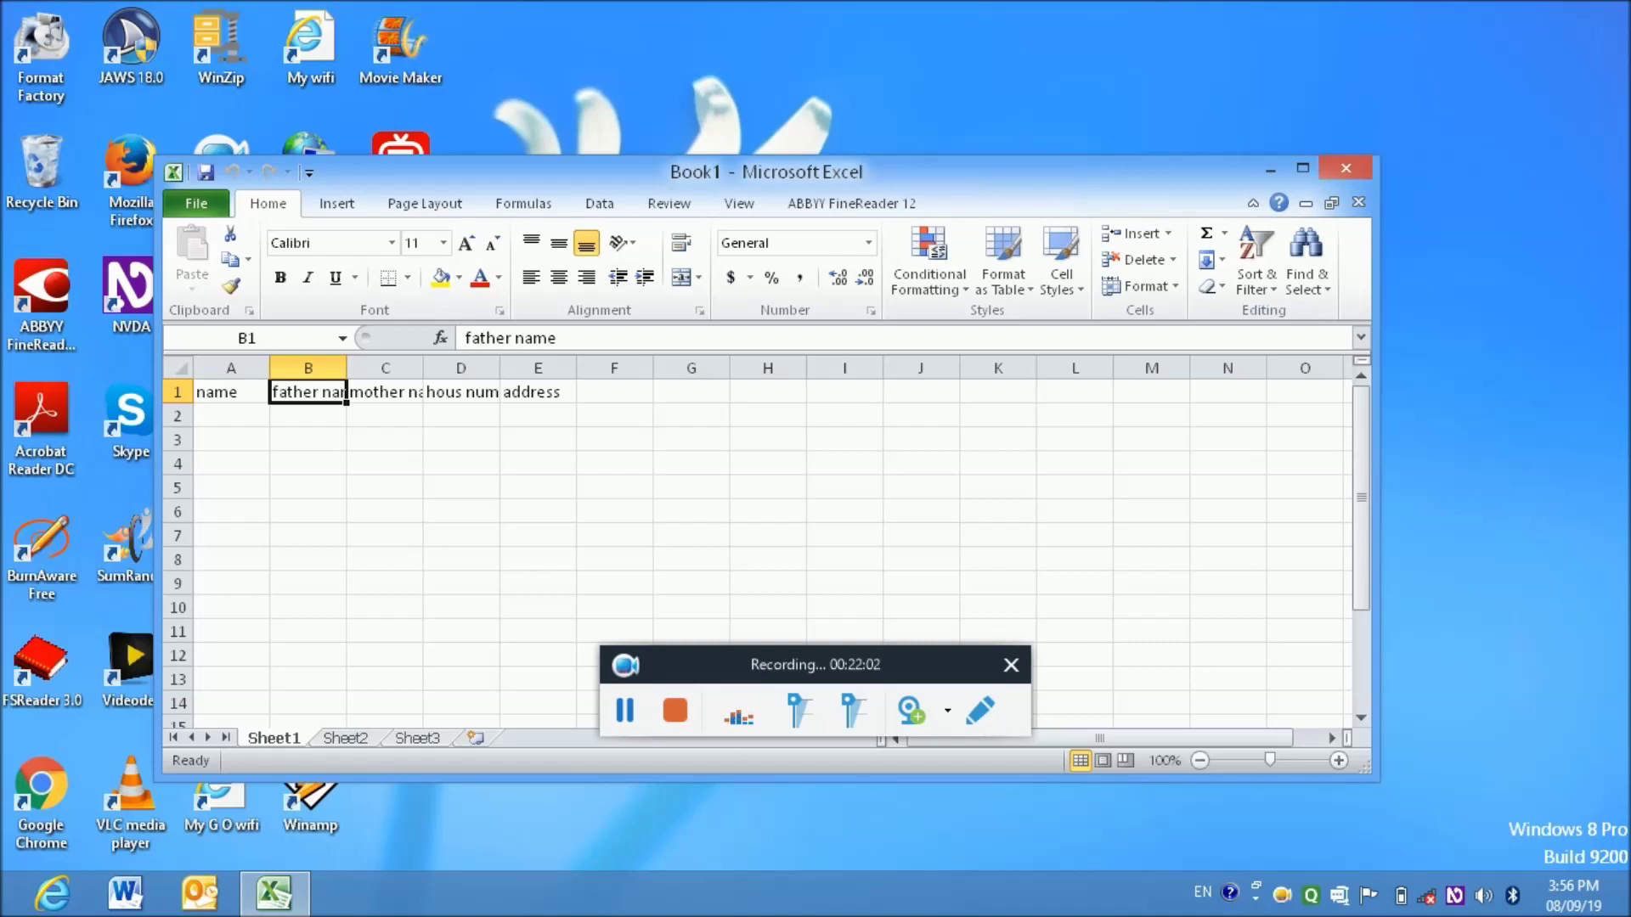
key("ctrl+alt+shift+c")
left_click(385, 392)
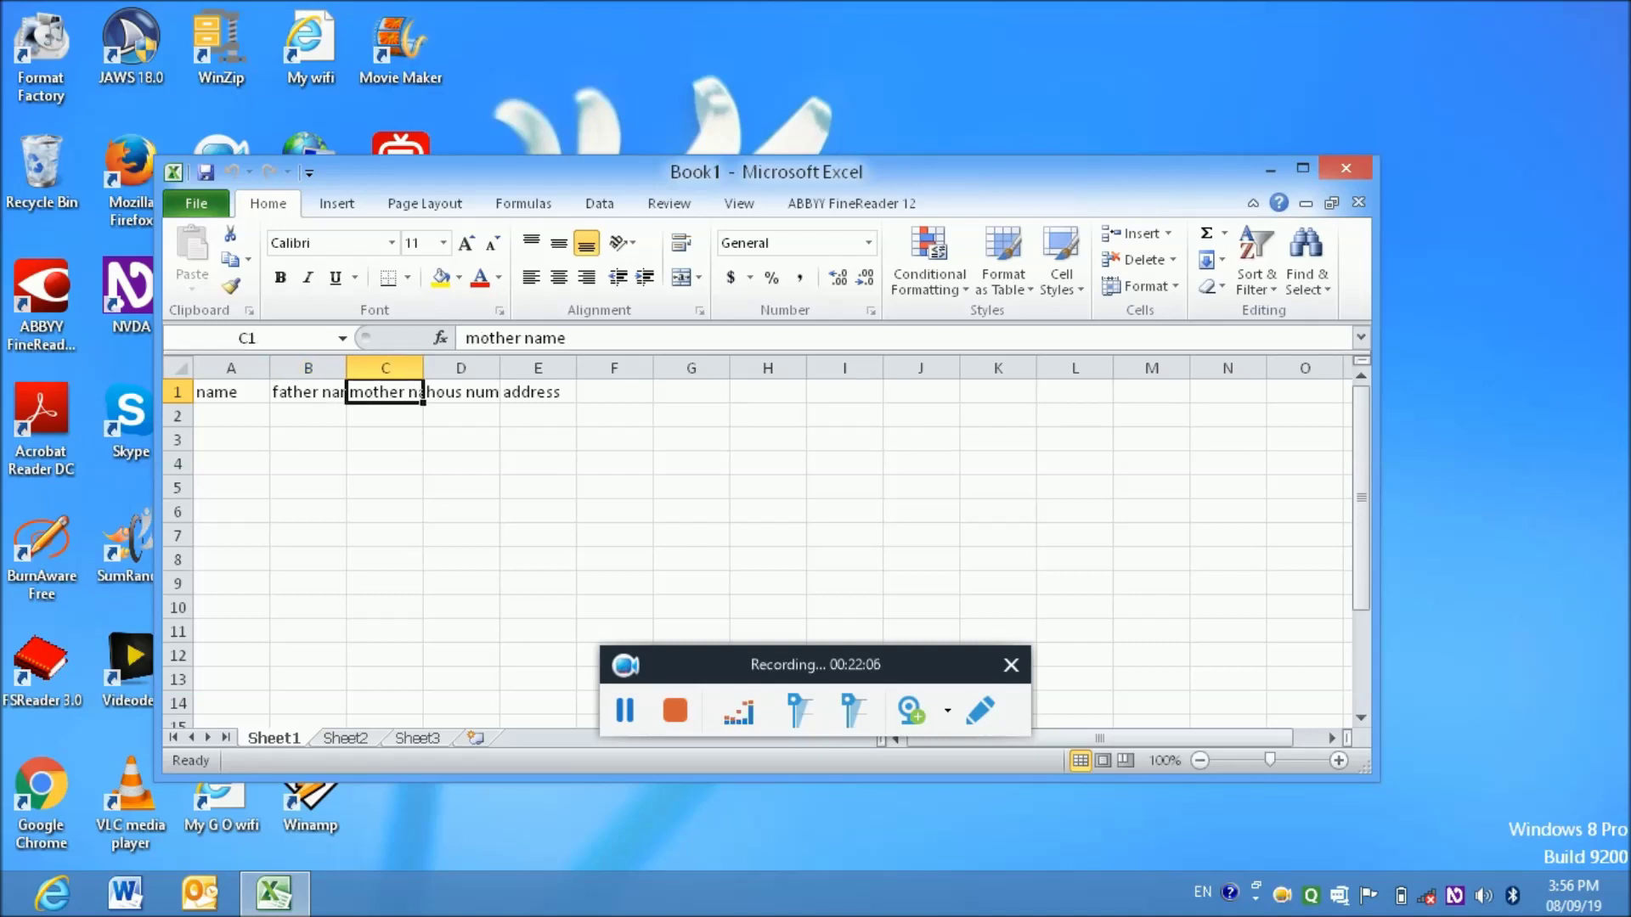
key("ctrl+alt+shift+c")
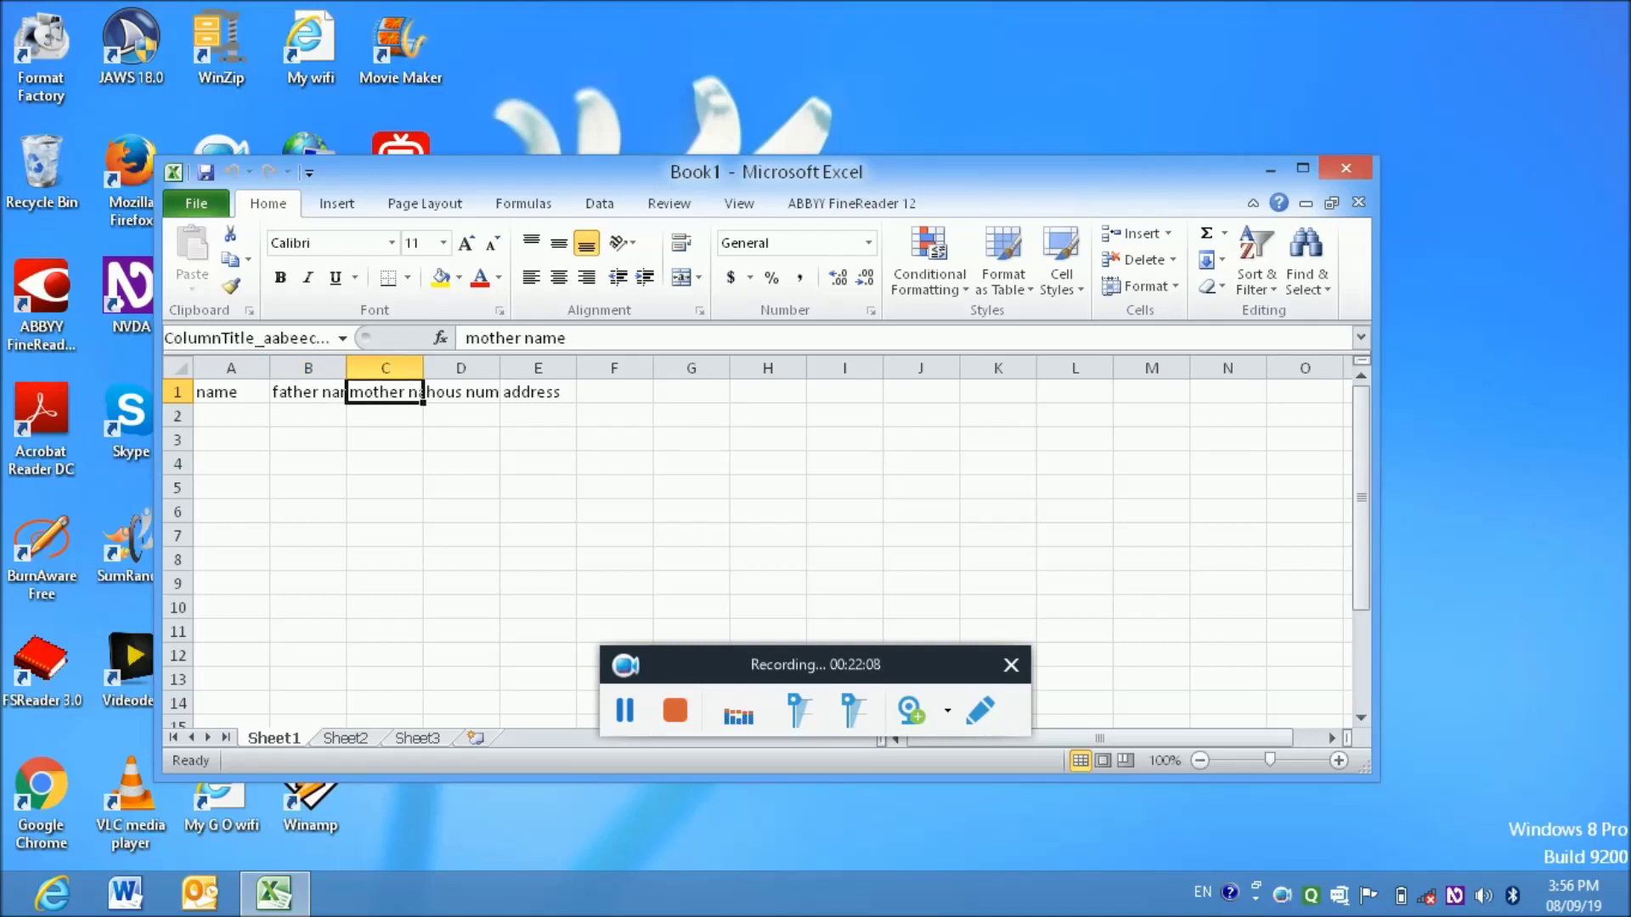
Define the hous number and address headers as ColumnTitle names, then select A2
left_click(461, 392)
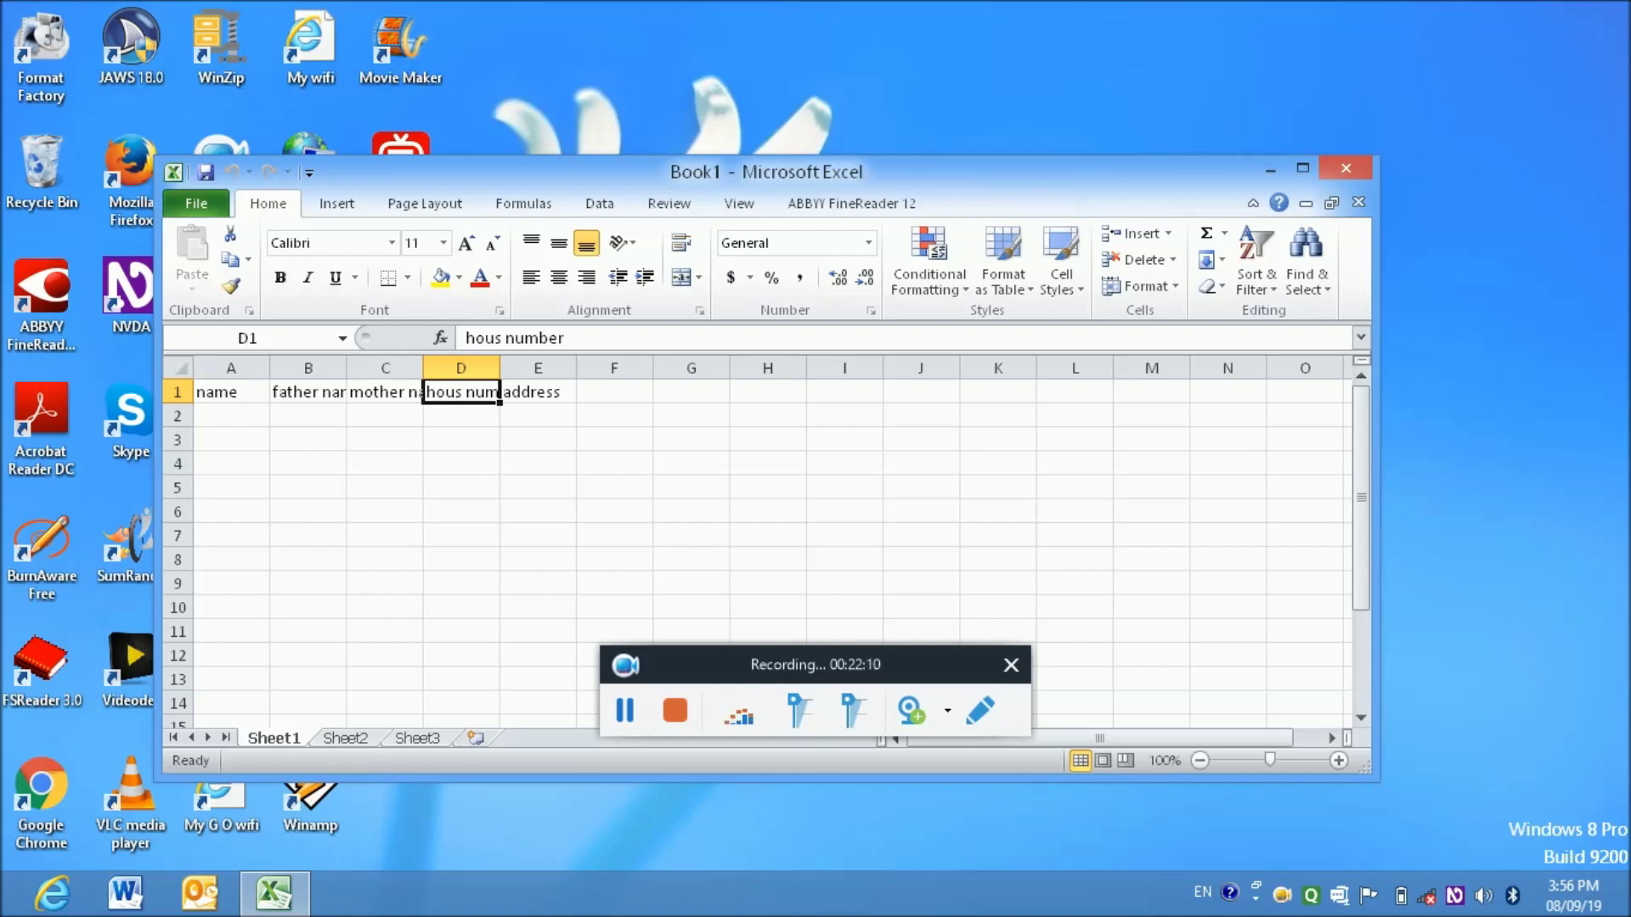
key("ctrl+alt+shift+c")
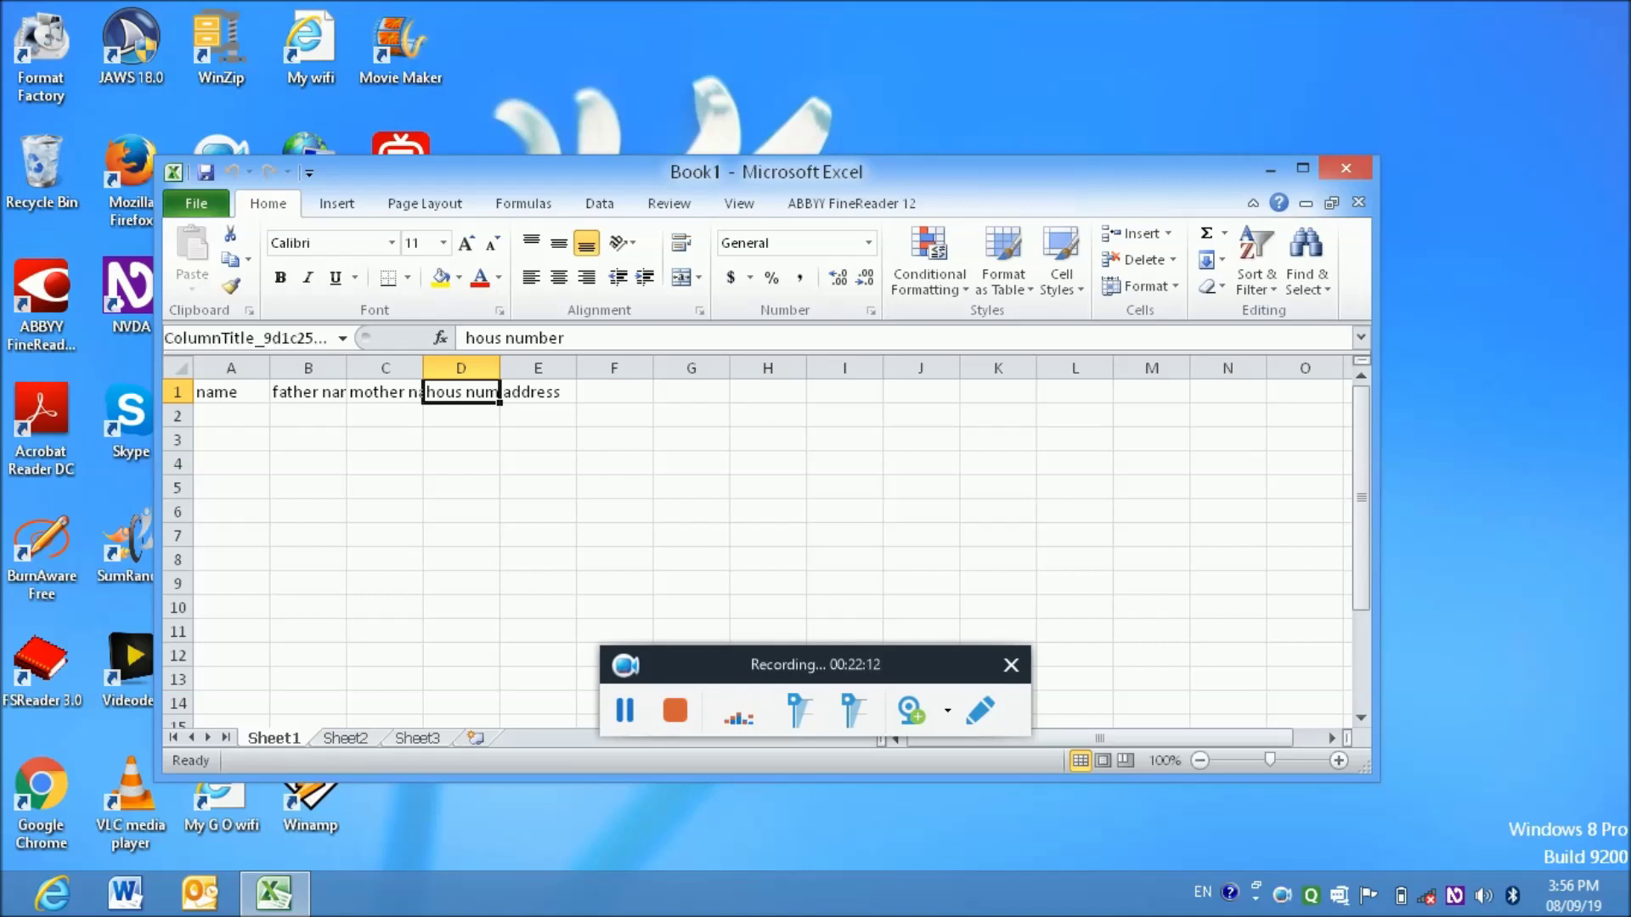
left_click(538, 392)
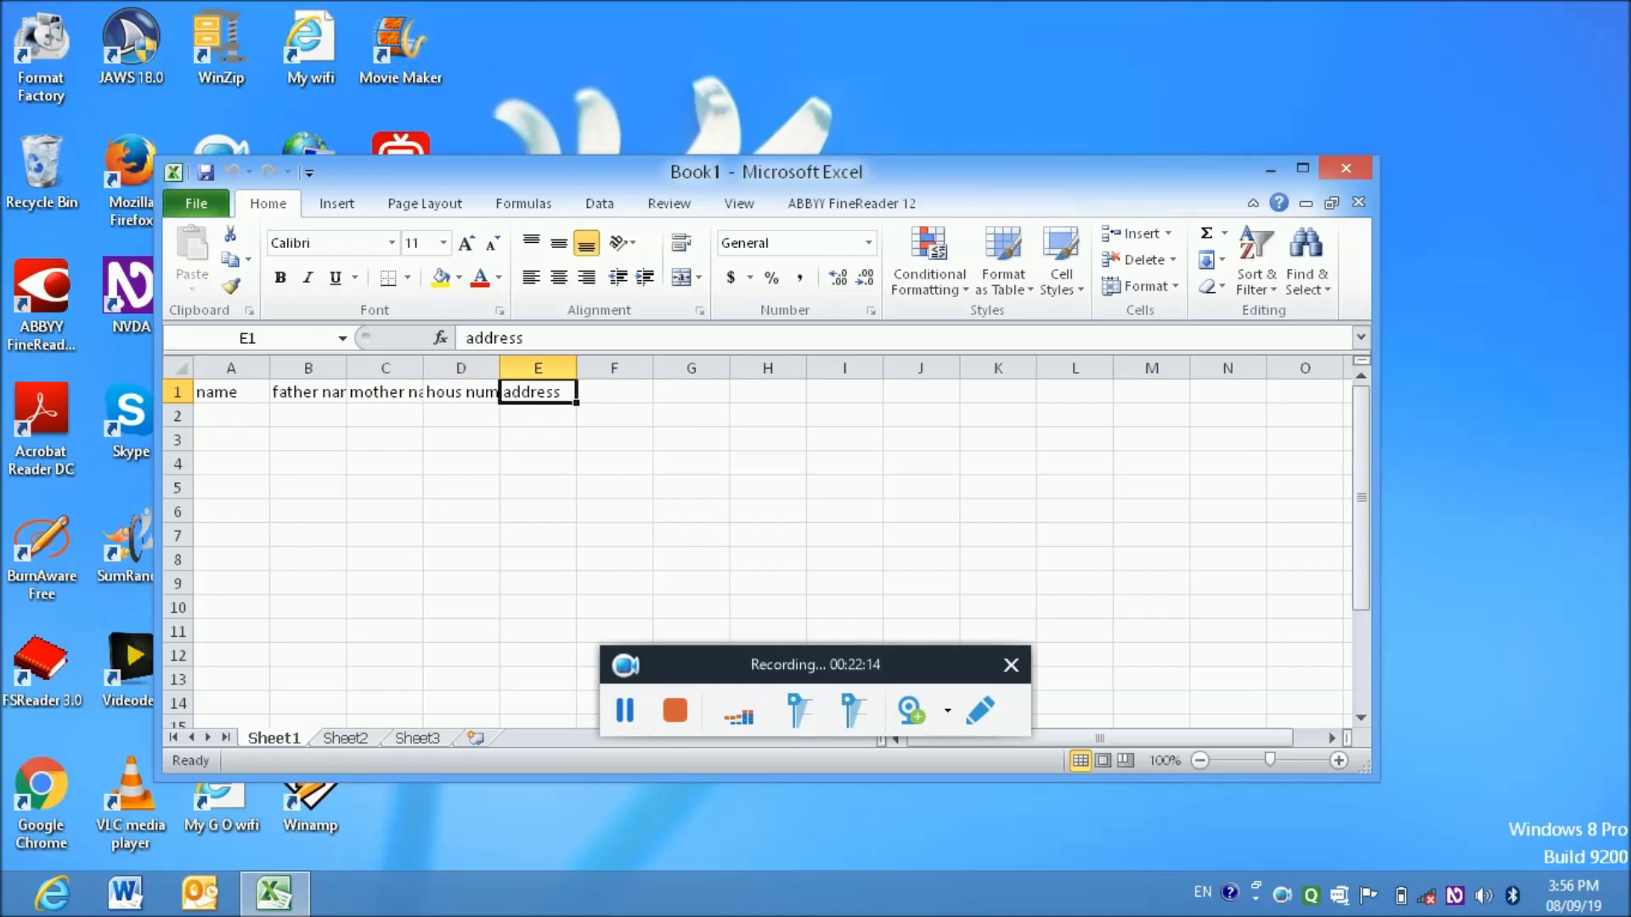
key("ctrl+alt+shift+c")
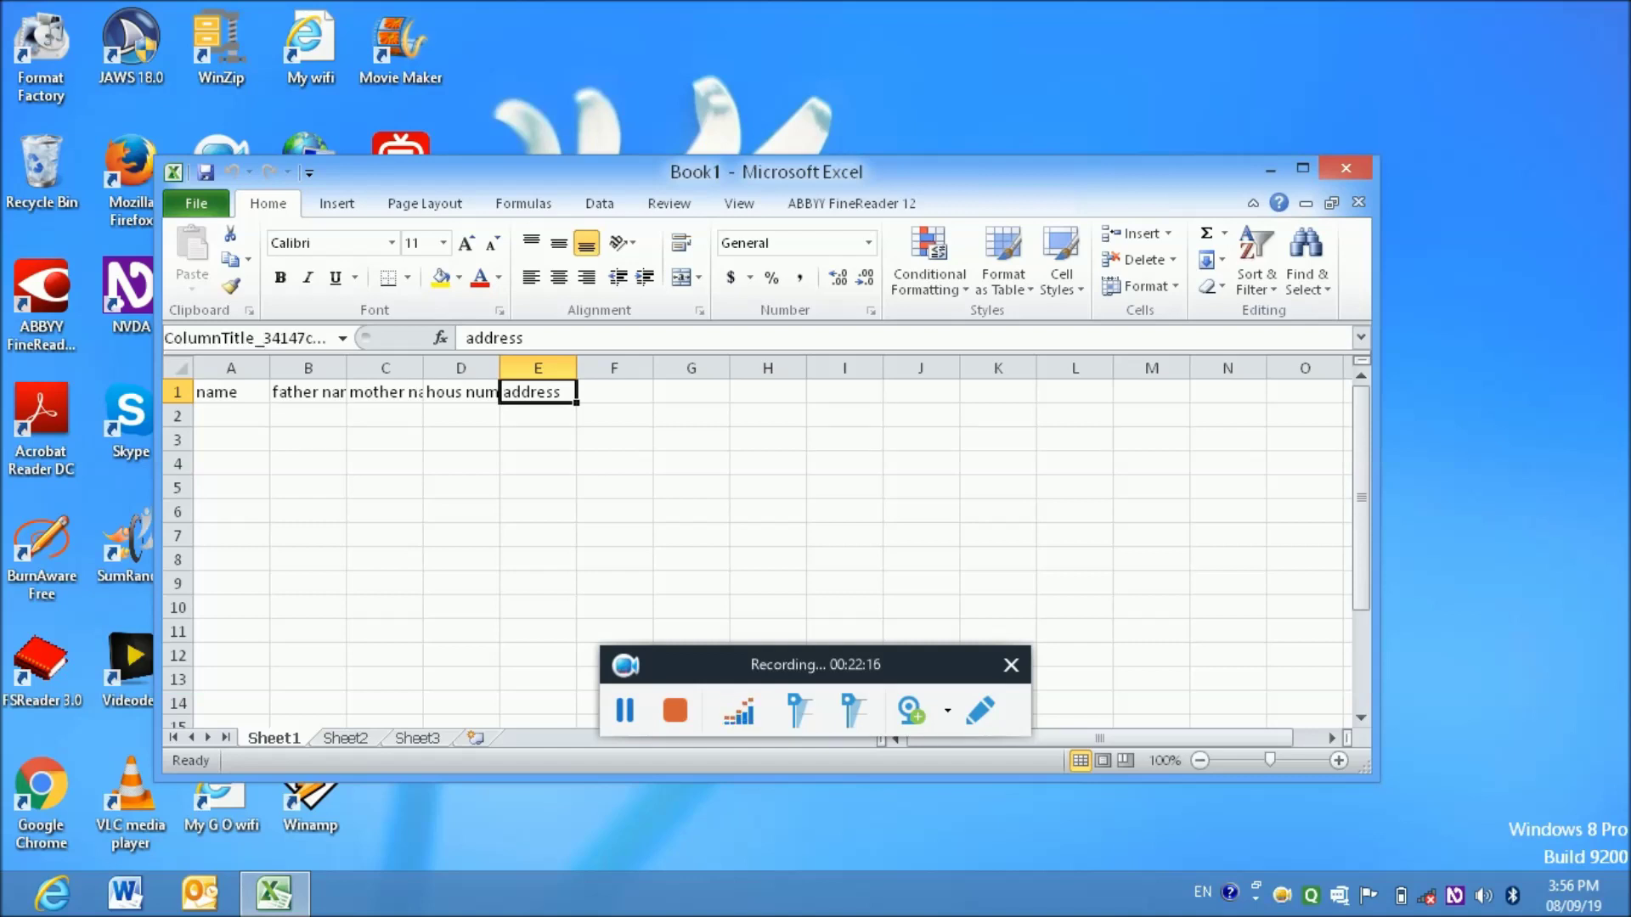
left_click(614, 392)
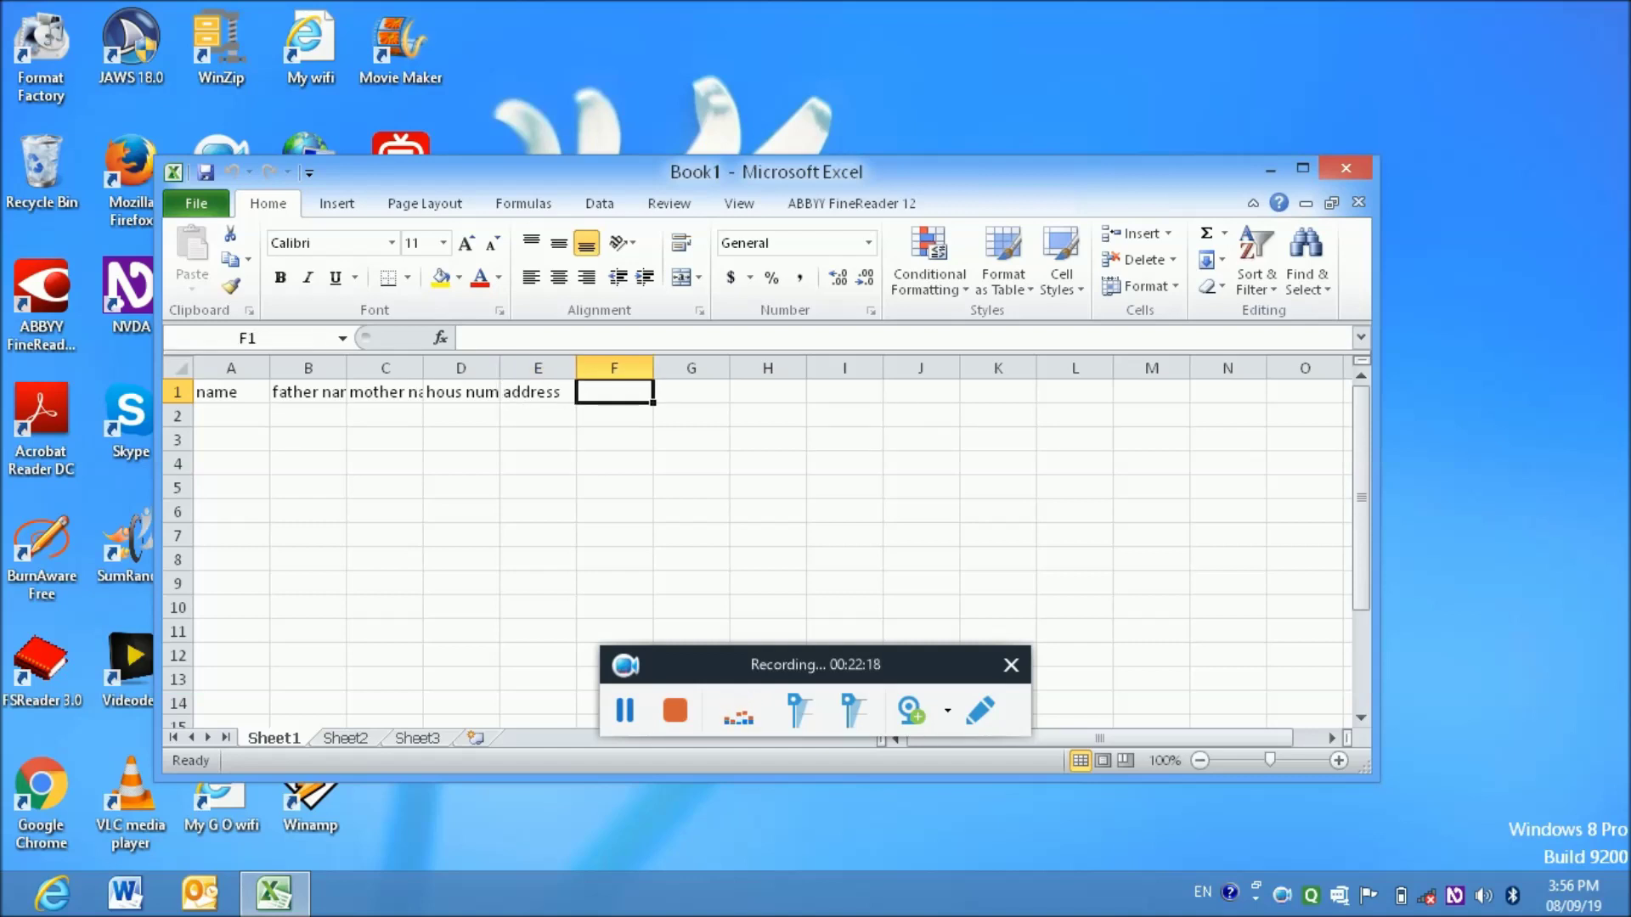
key("Left")
key("Left")
key("Left")
key("Left")
key("Left")
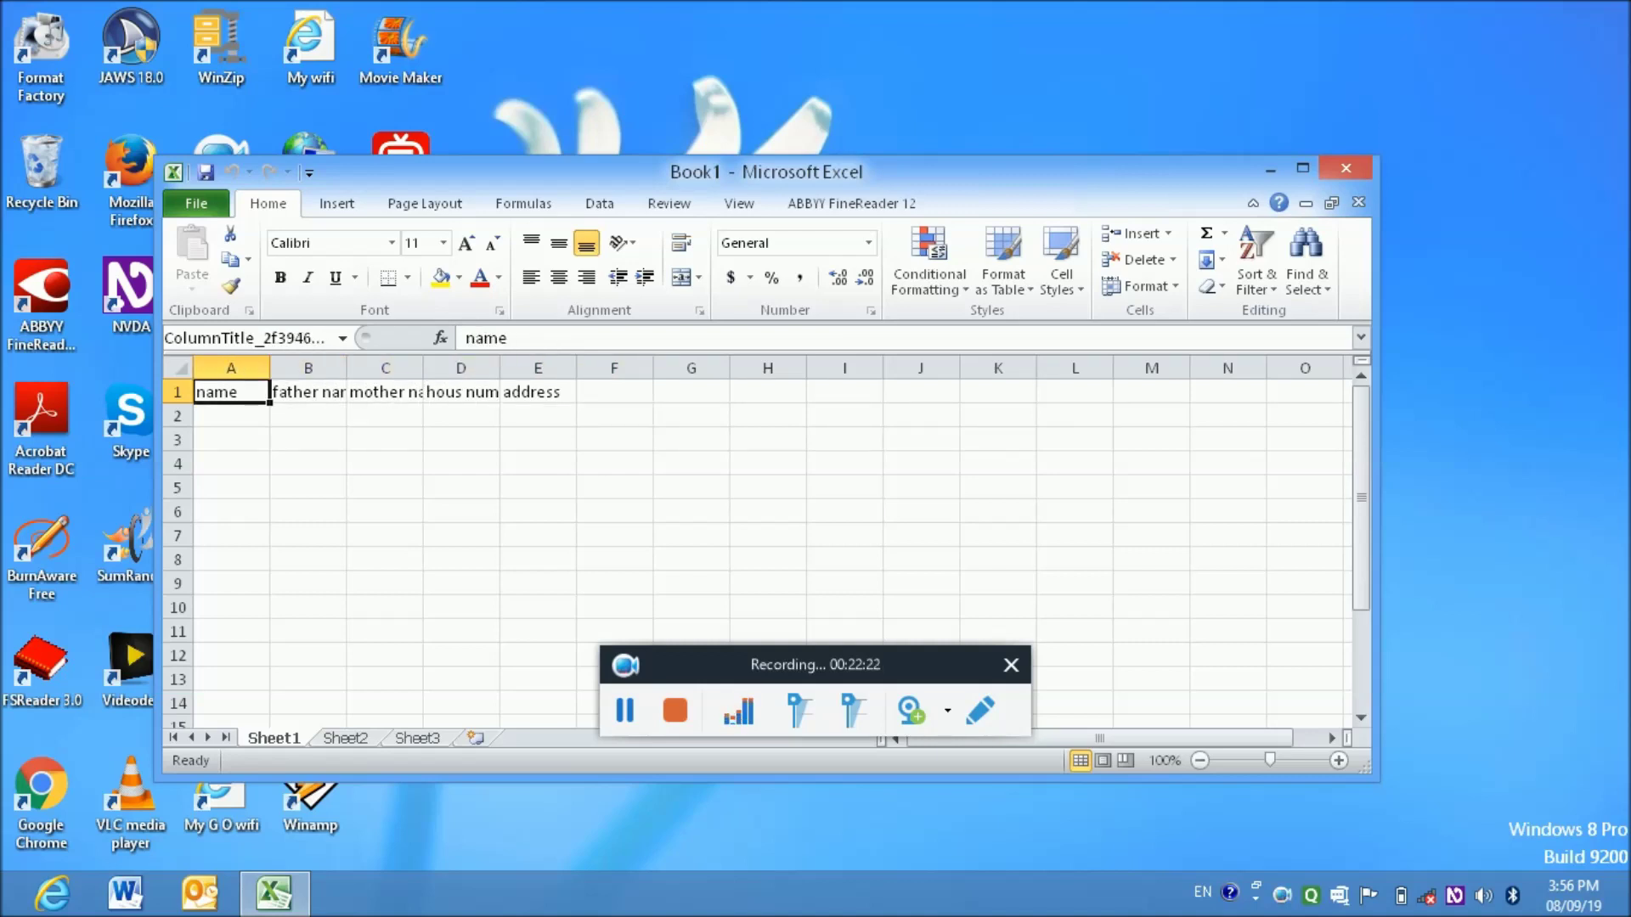
left_click(231, 415)
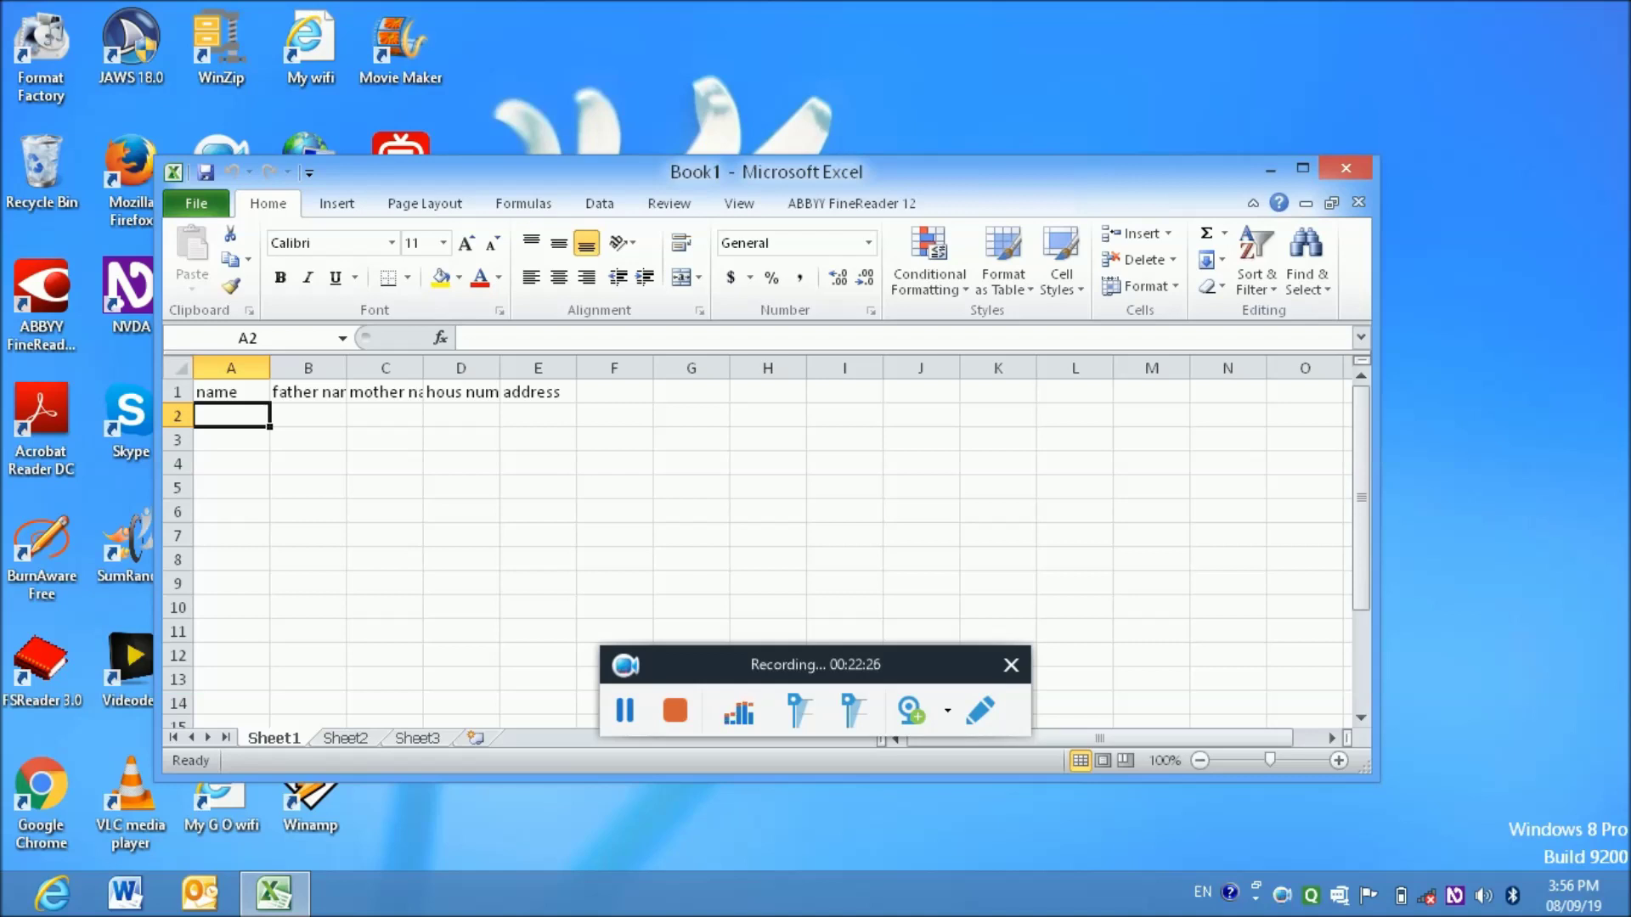
key("Right")
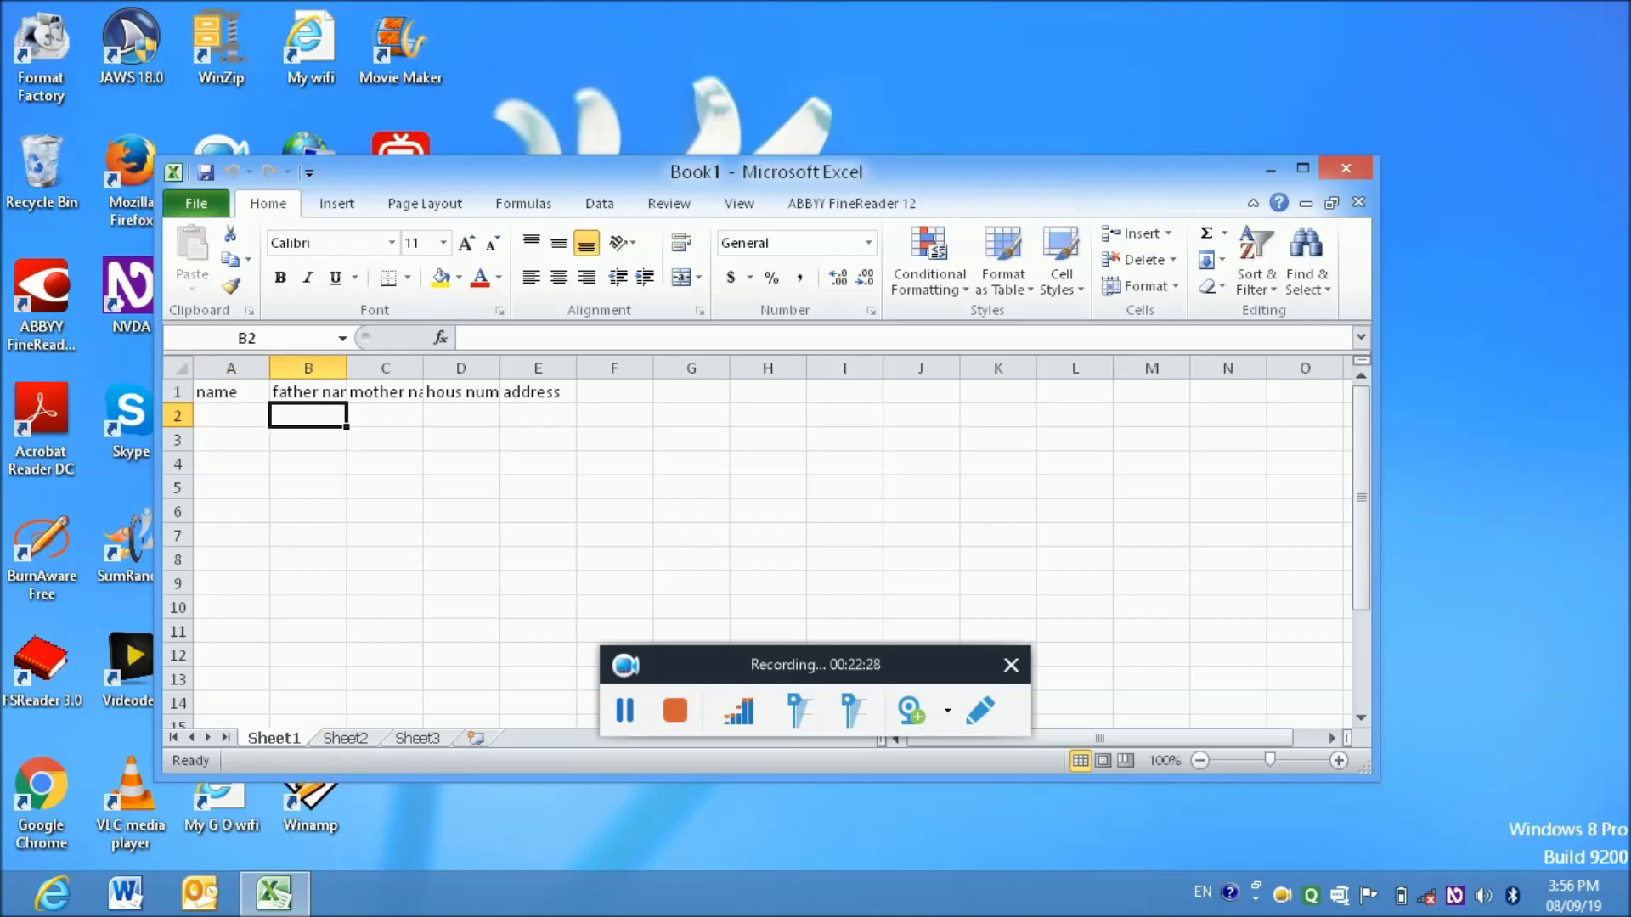
key("Left")
key("Right")
key("Right")
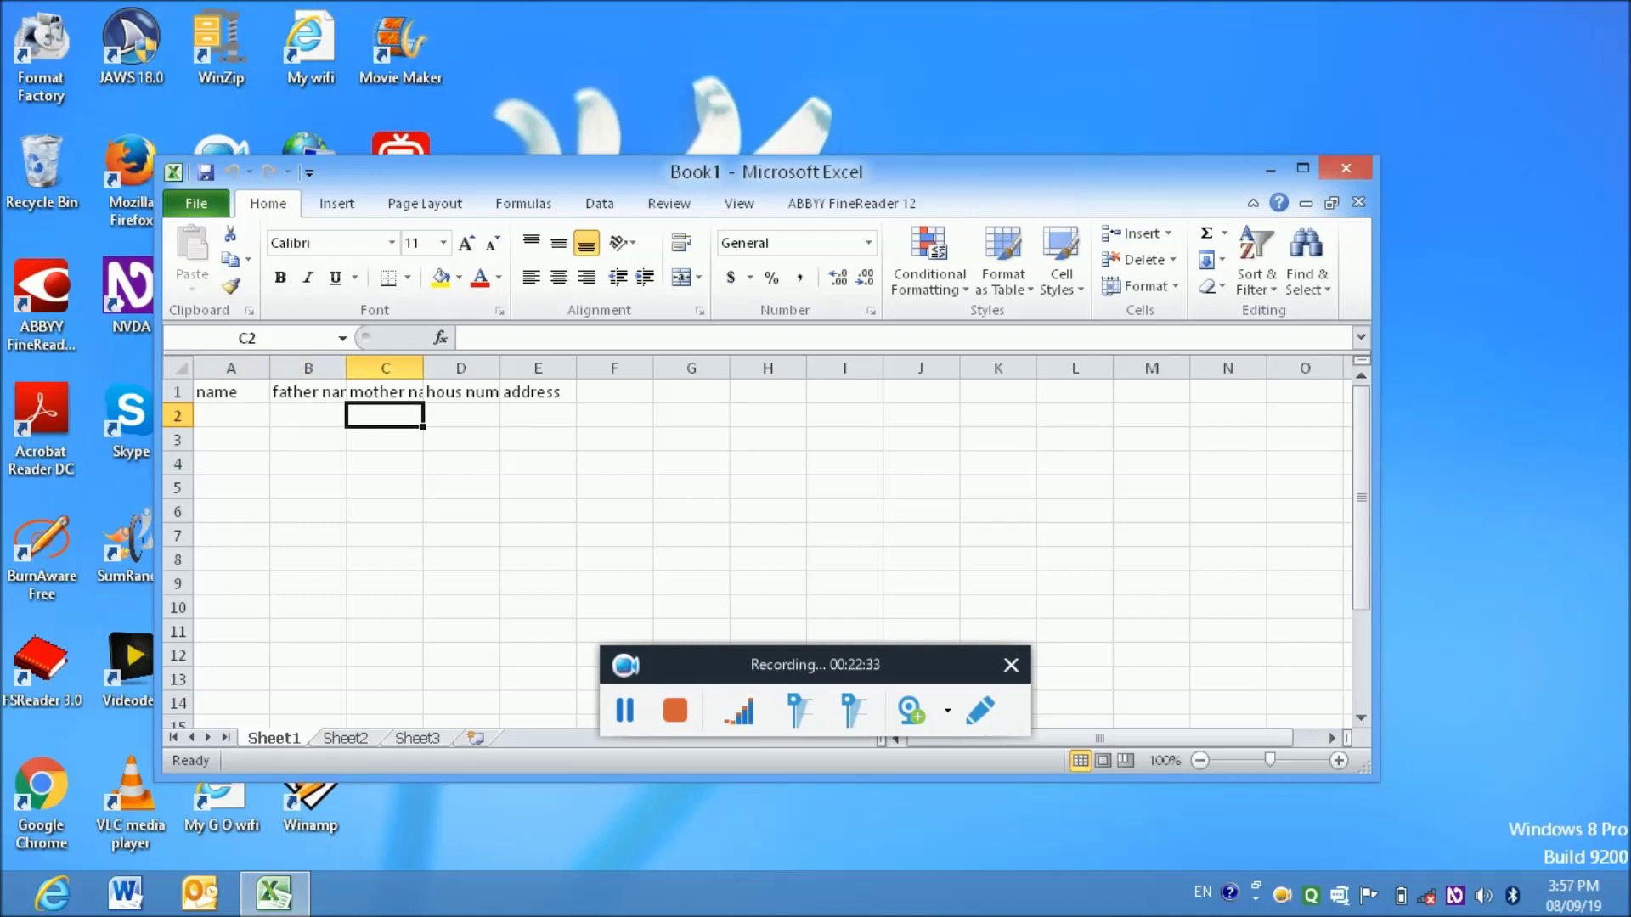
key("Right")
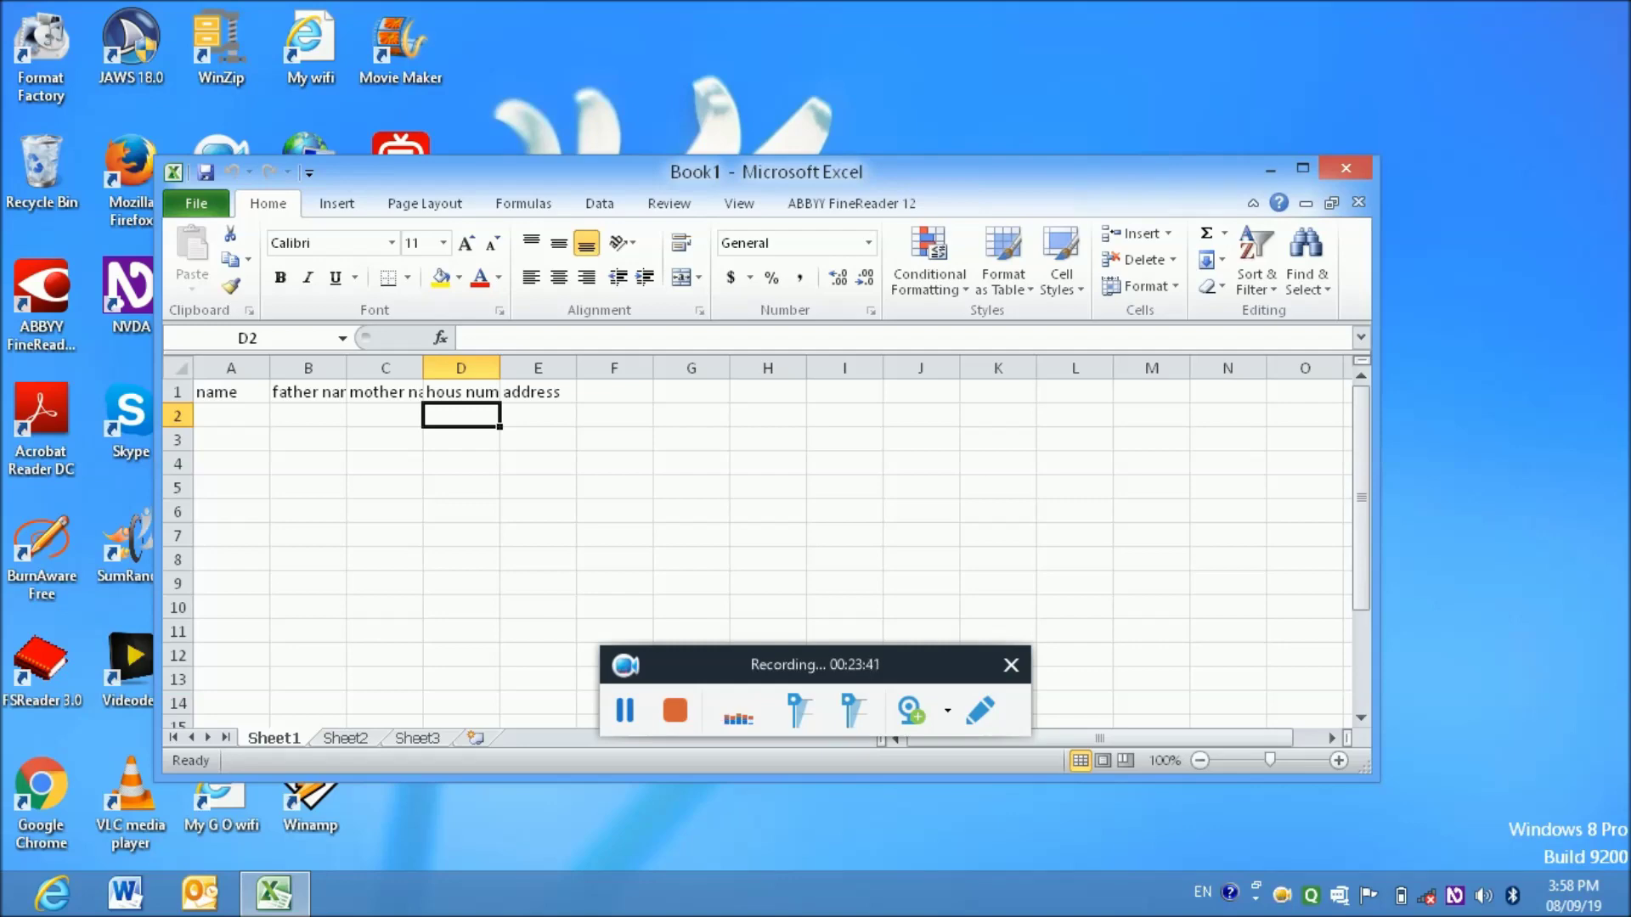
Quit Excel, discarding the unsaved changes to Book1
key("alt+F4")
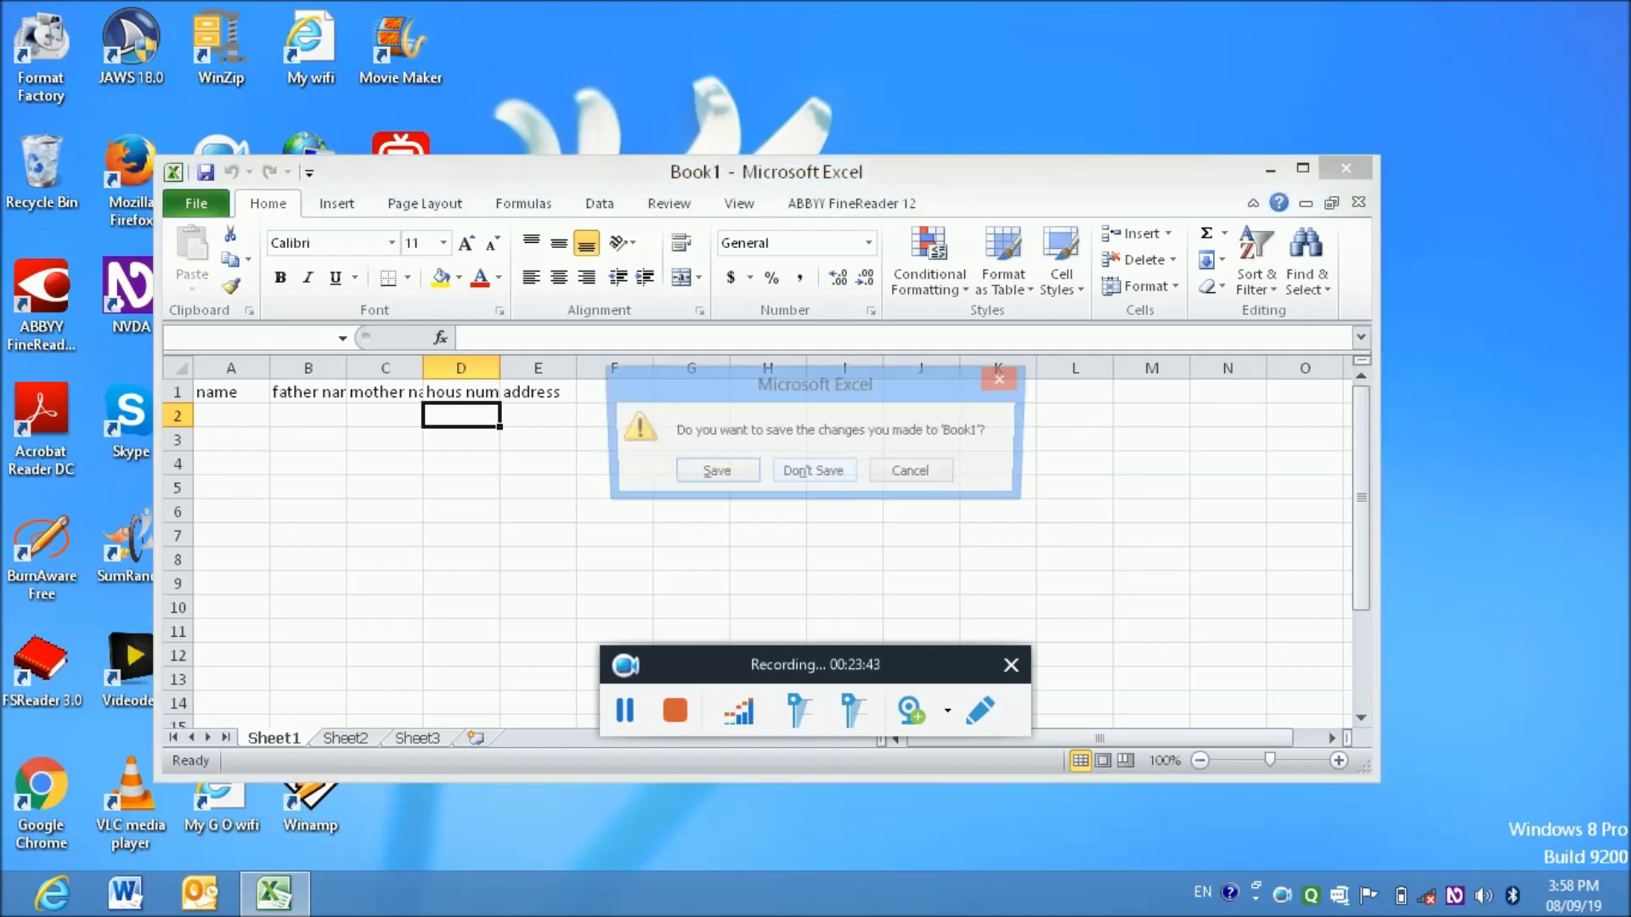
key("n")
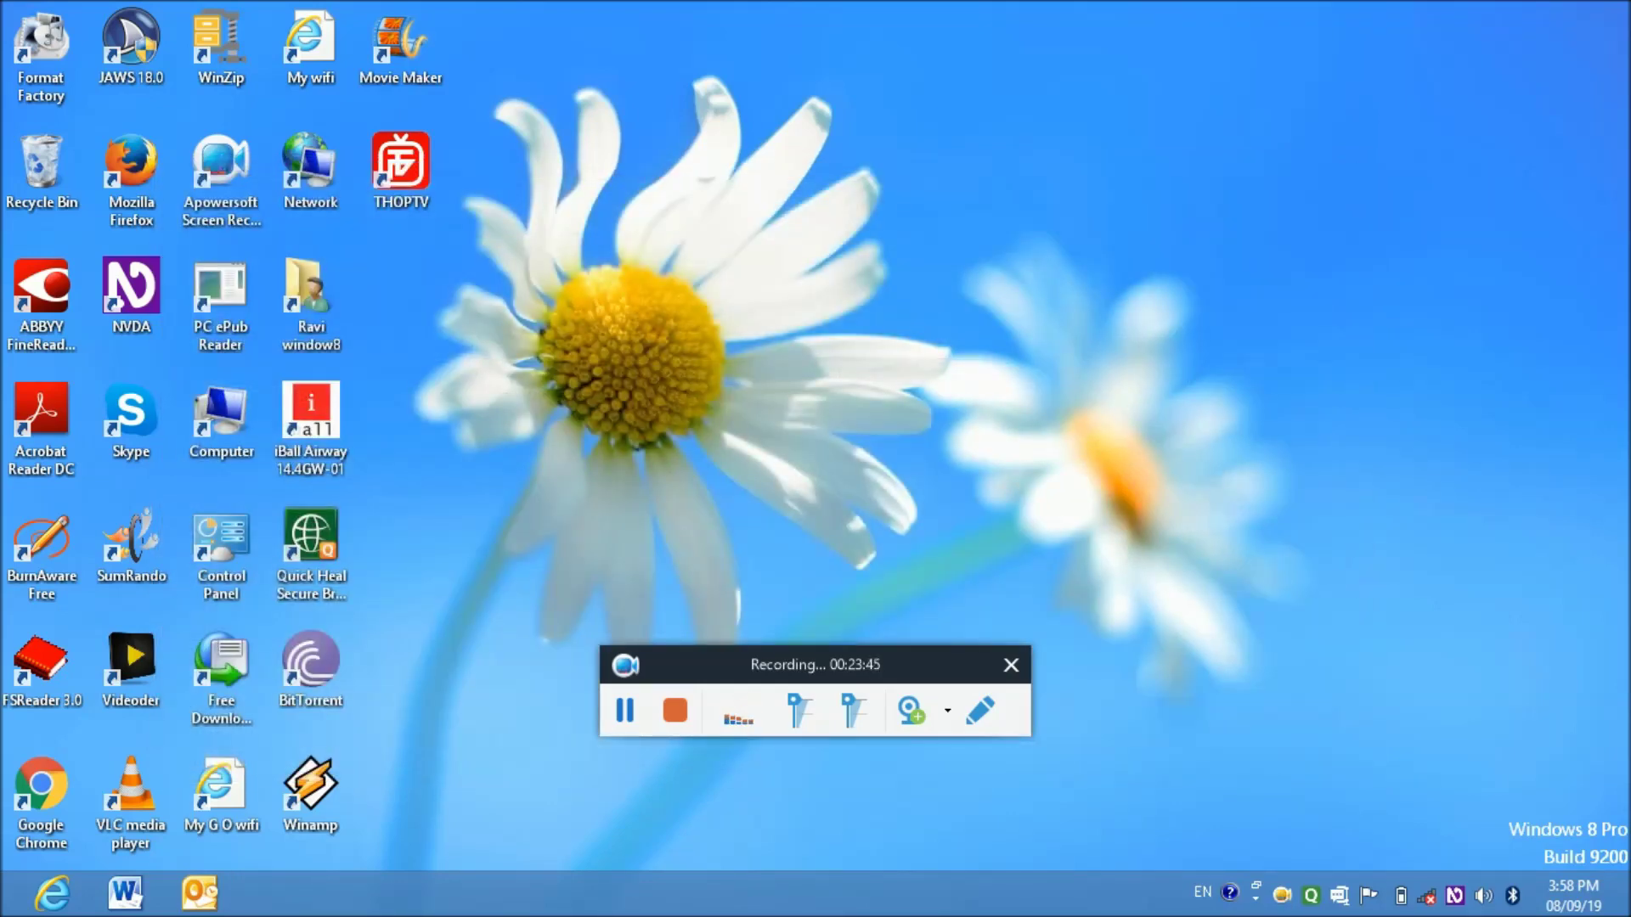
key("alt+Tab")
key("alt+Tab")
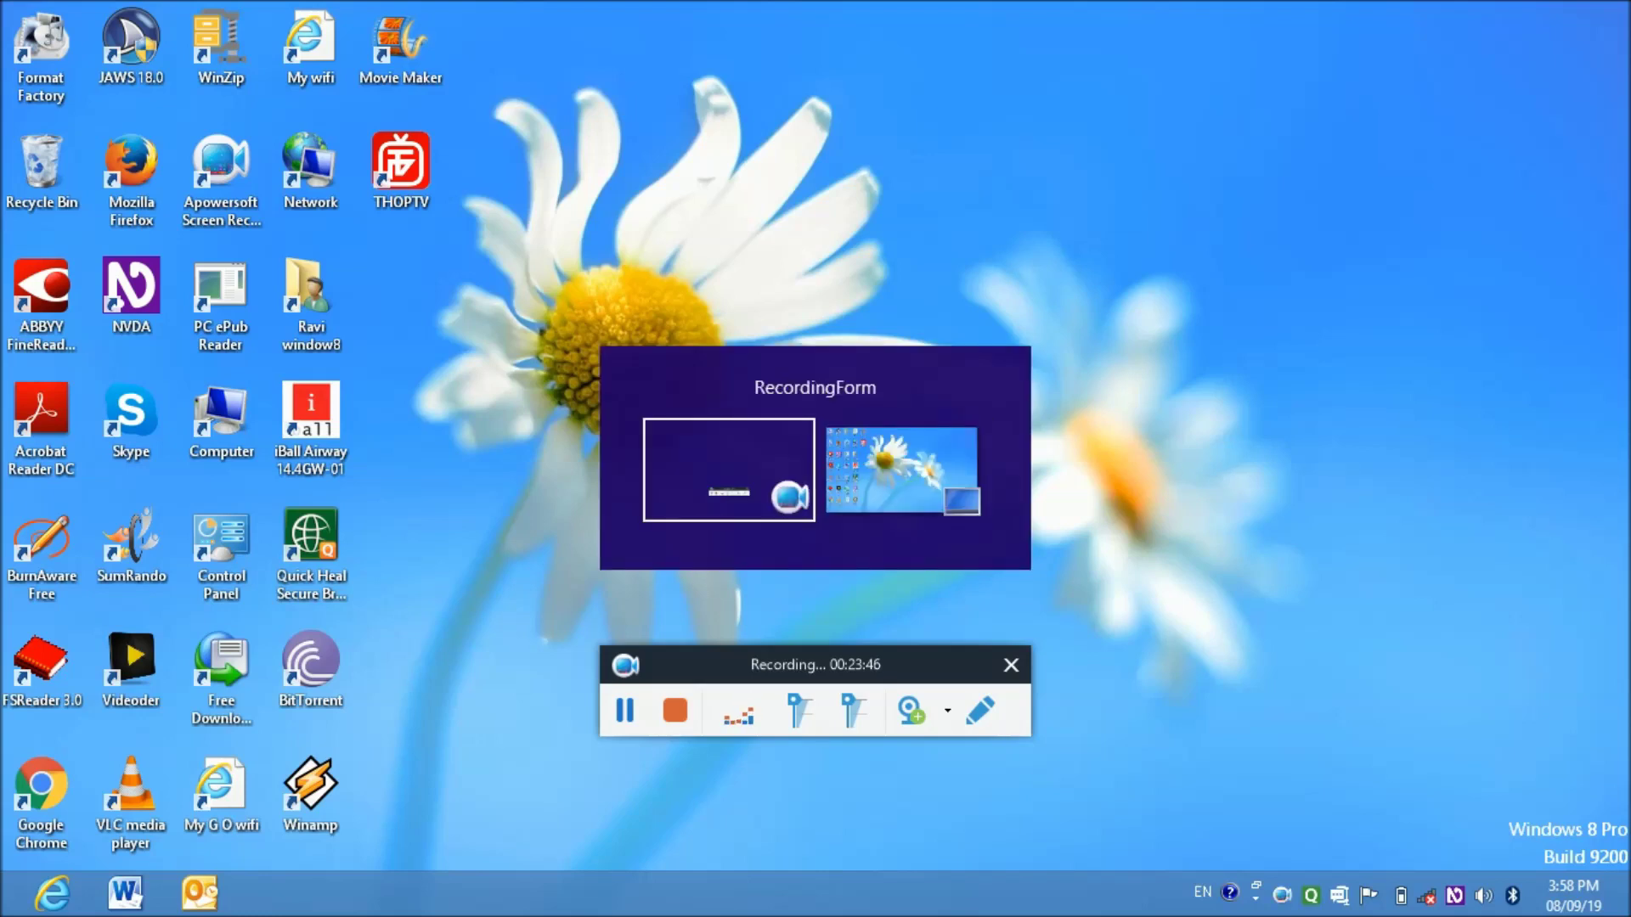